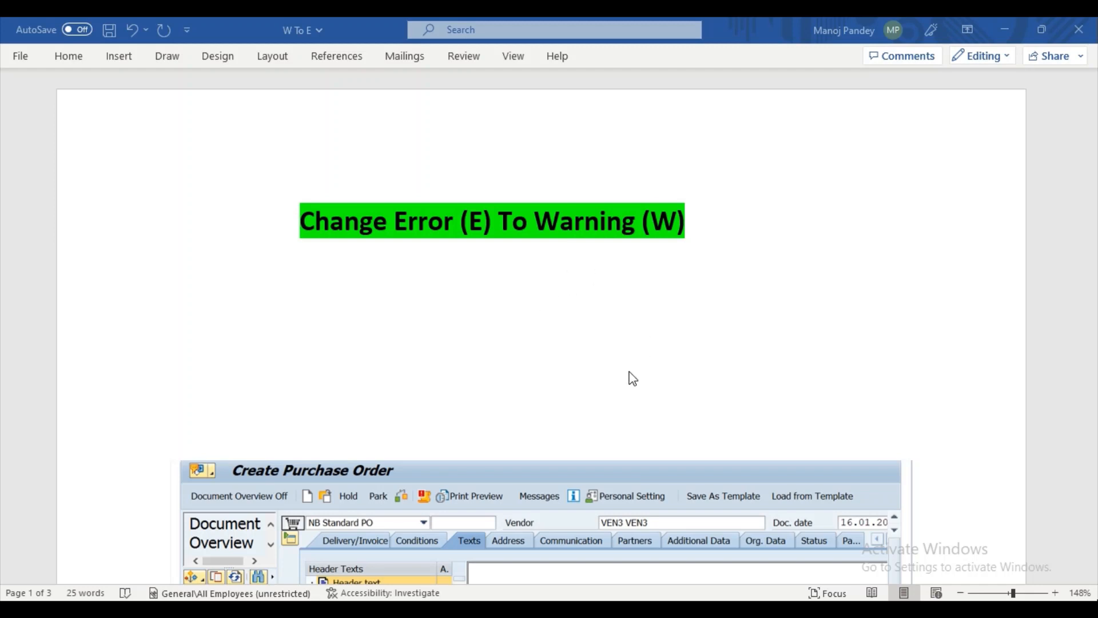
# Switch to SAP Logon and log on to the "ECC Fu..." connection with instance number 06
pyautogui.press('super+d')
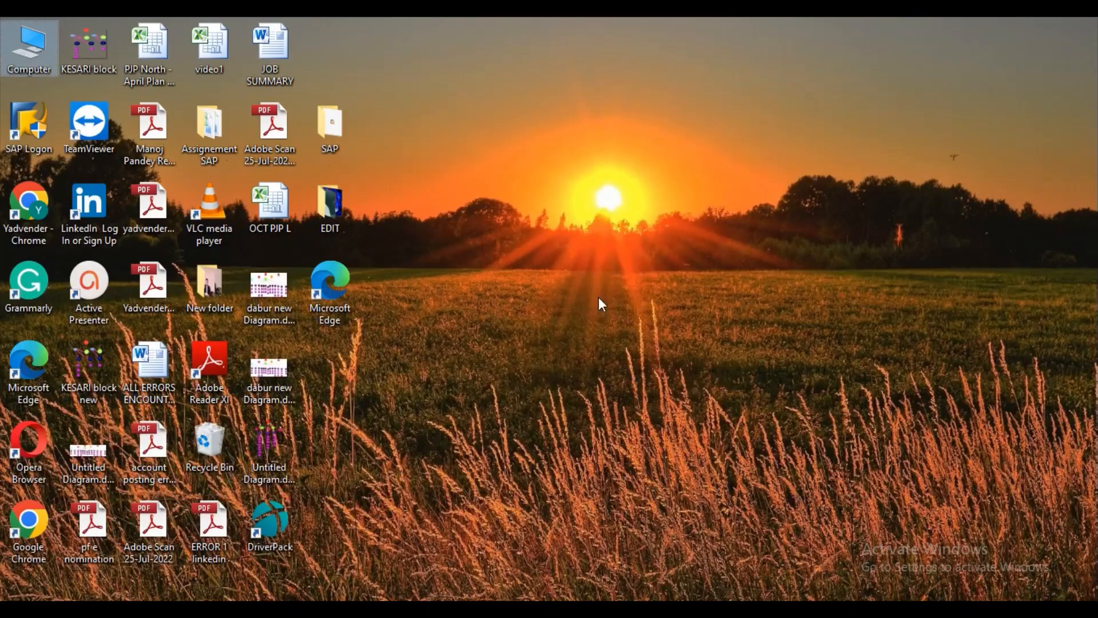
pyautogui.doubleClick(22, 120)
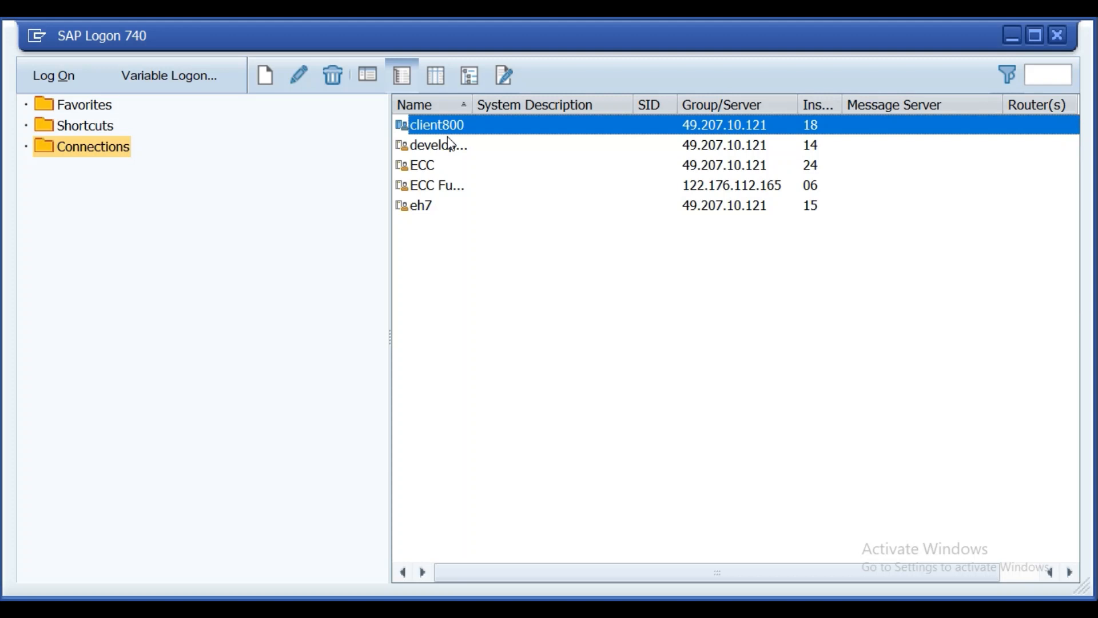
pyautogui.click(438, 186)
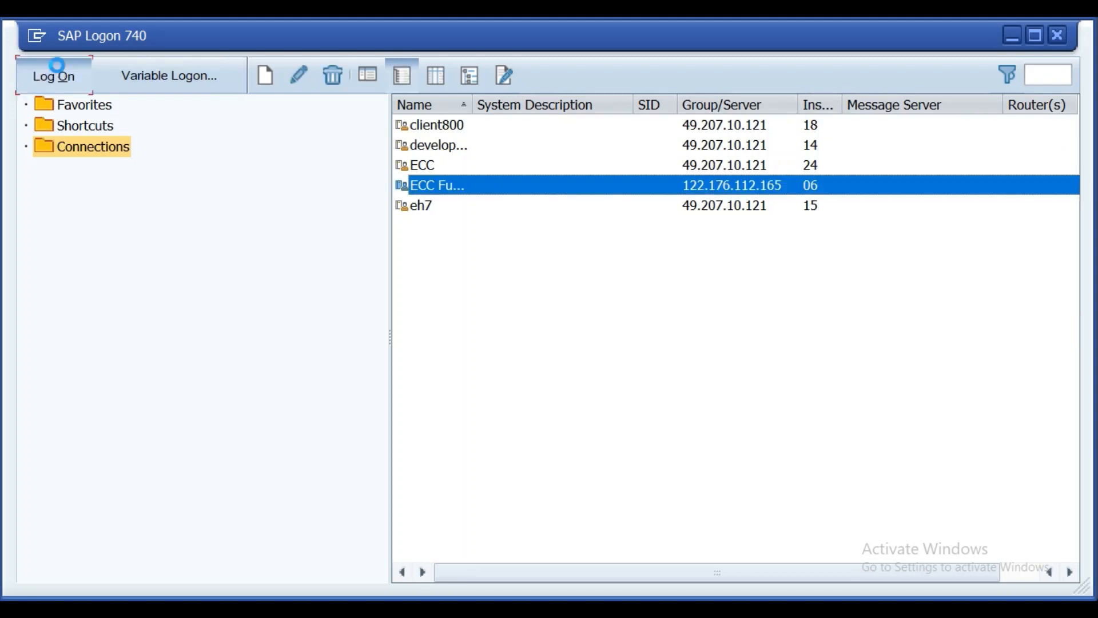
pyautogui.click(55, 73)
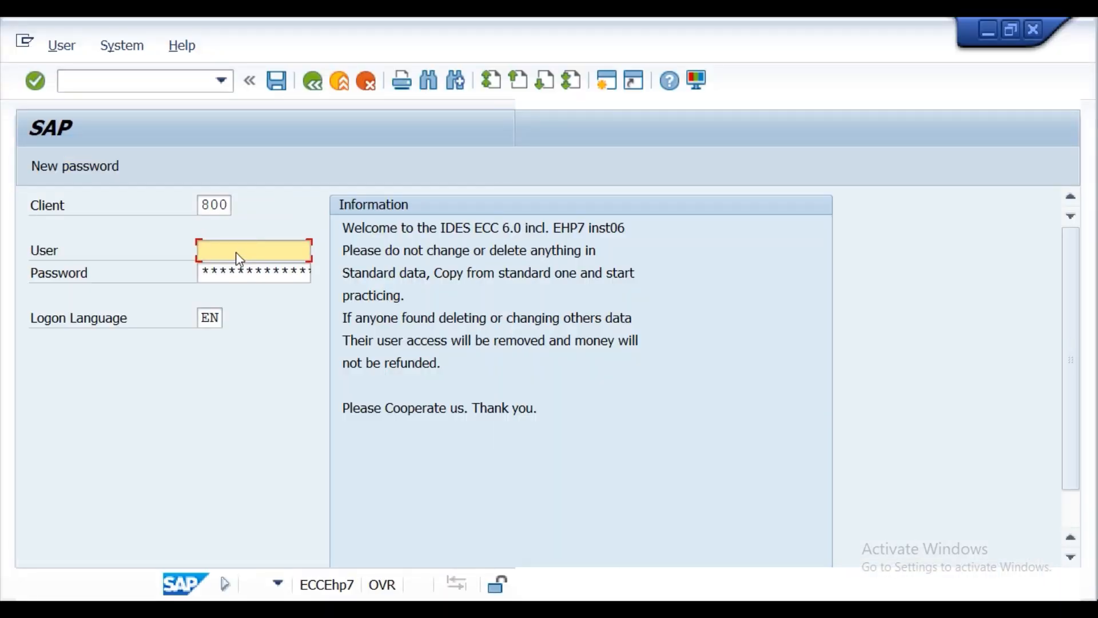
# Enter the user name and the account password to log on to client 800
pyautogui.click(238, 250)
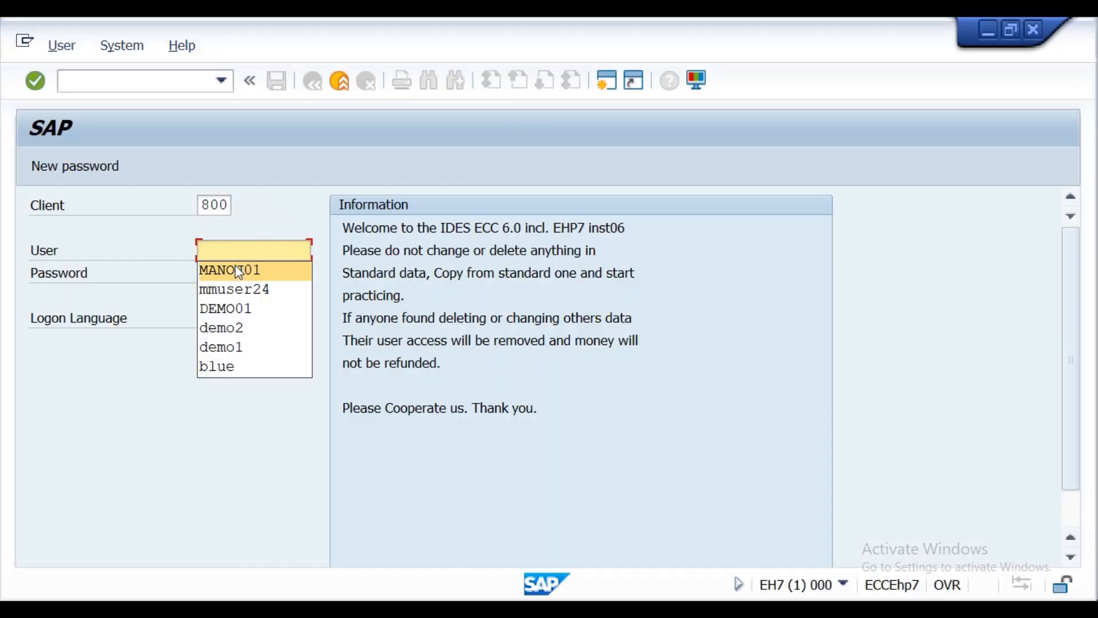
pyautogui.click(238, 271)
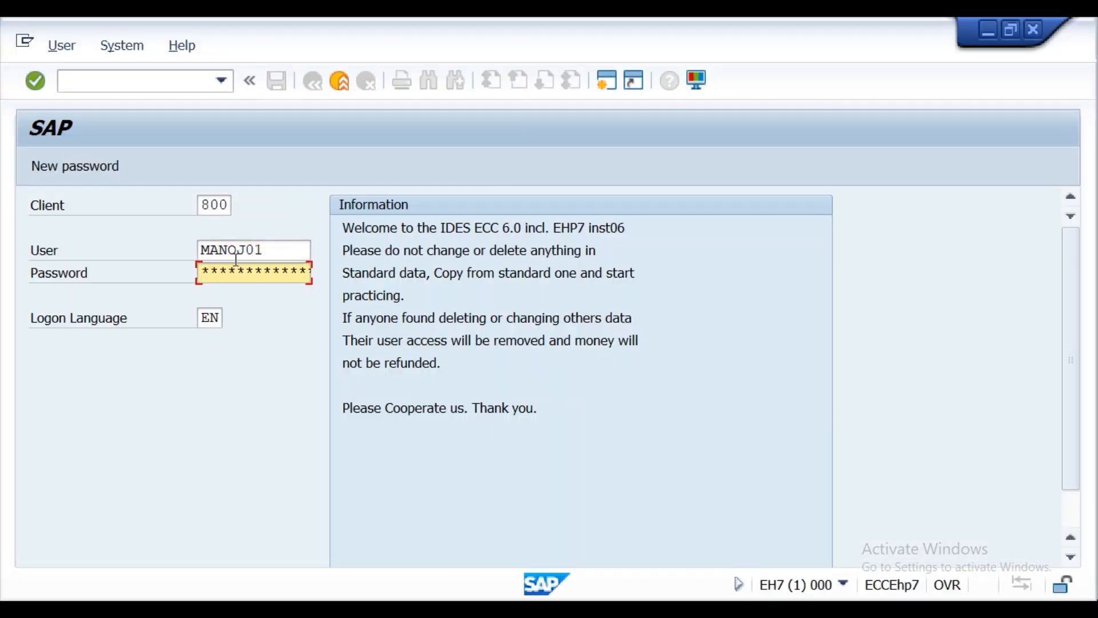
pyautogui.write('******')
pyautogui.press('Return')
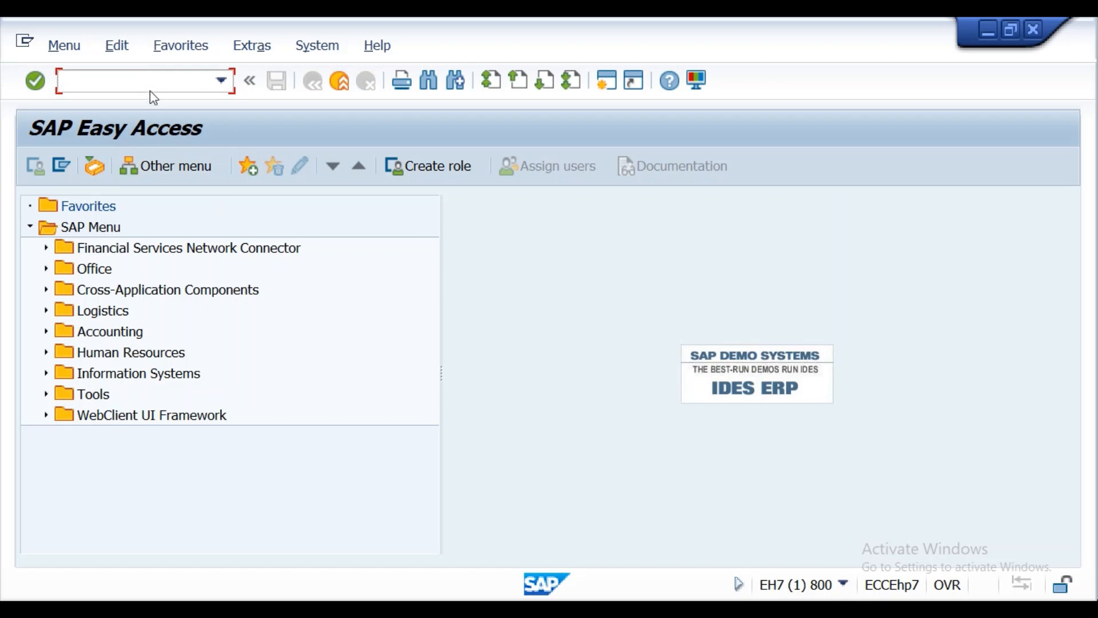
# Start transaction ME21N to create a purchase order
pyautogui.write('pa')
pyautogui.press('BackSpace')
pyautogui.press('BackSpace')
pyautogui.write('me21n')
pyautogui.press('Return')
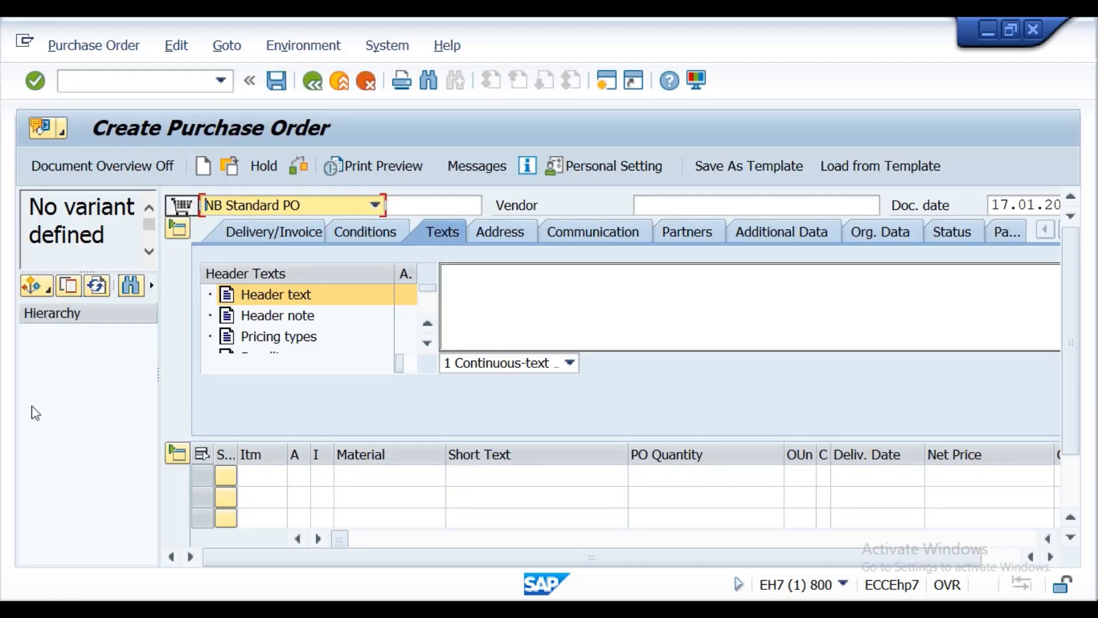
# List the requests for quotations for plant K101 in the document overview
pyautogui.click(36, 285)
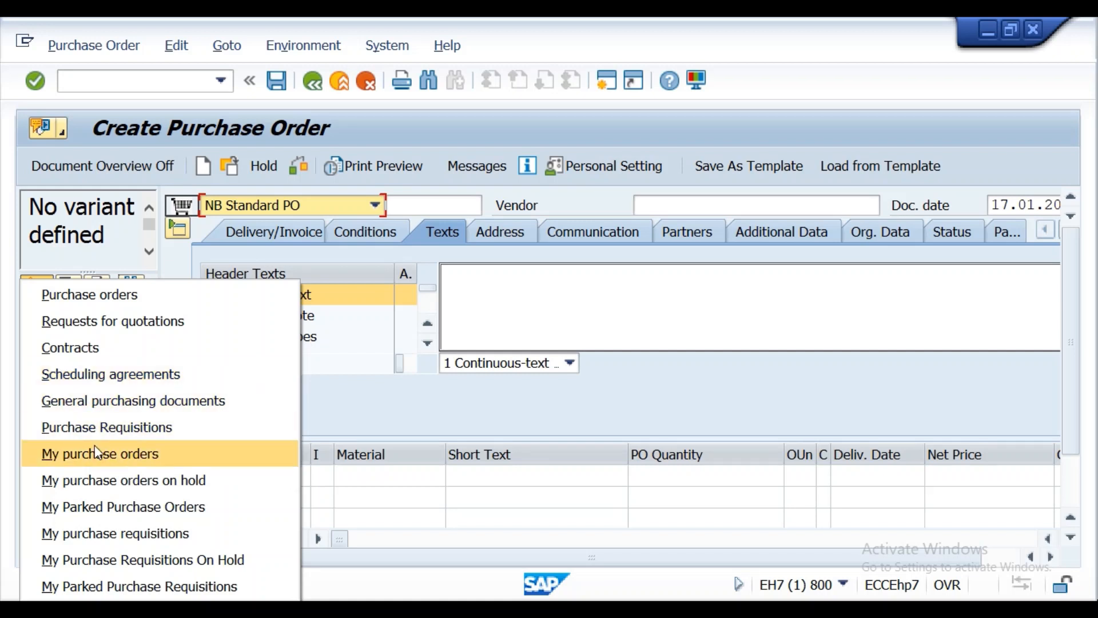
pyautogui.click(90, 429)
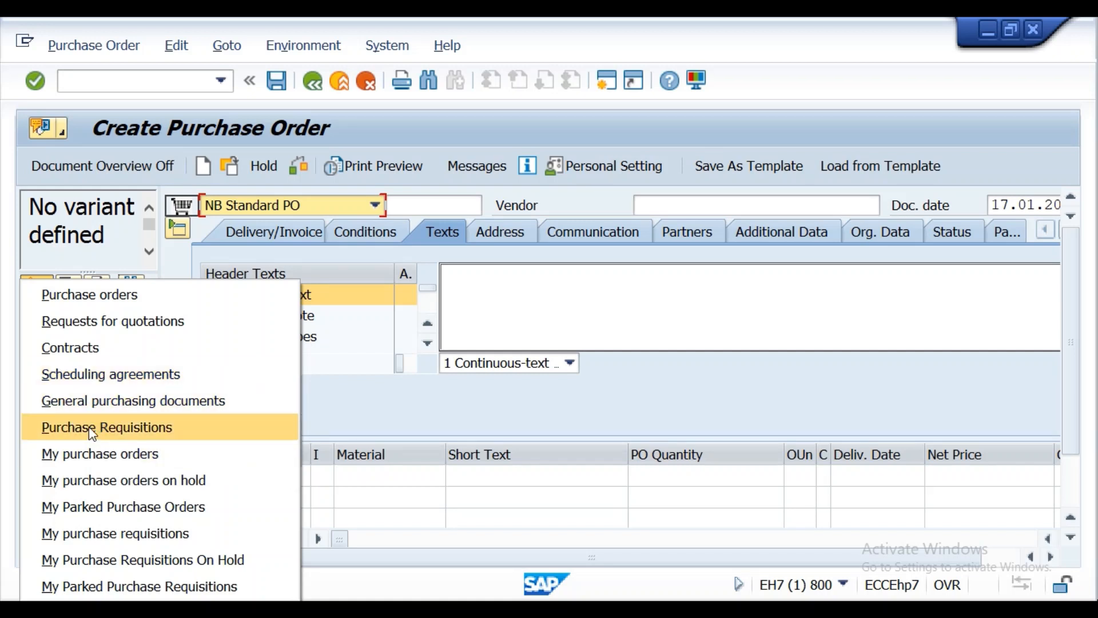
pyautogui.click(114, 320)
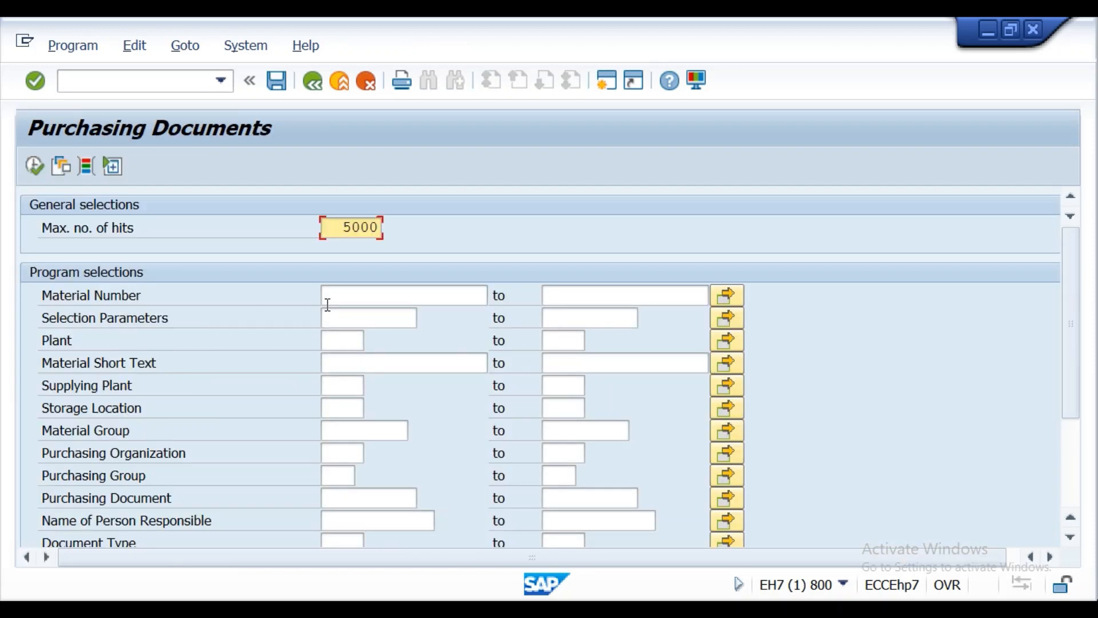
pyautogui.click(337, 344)
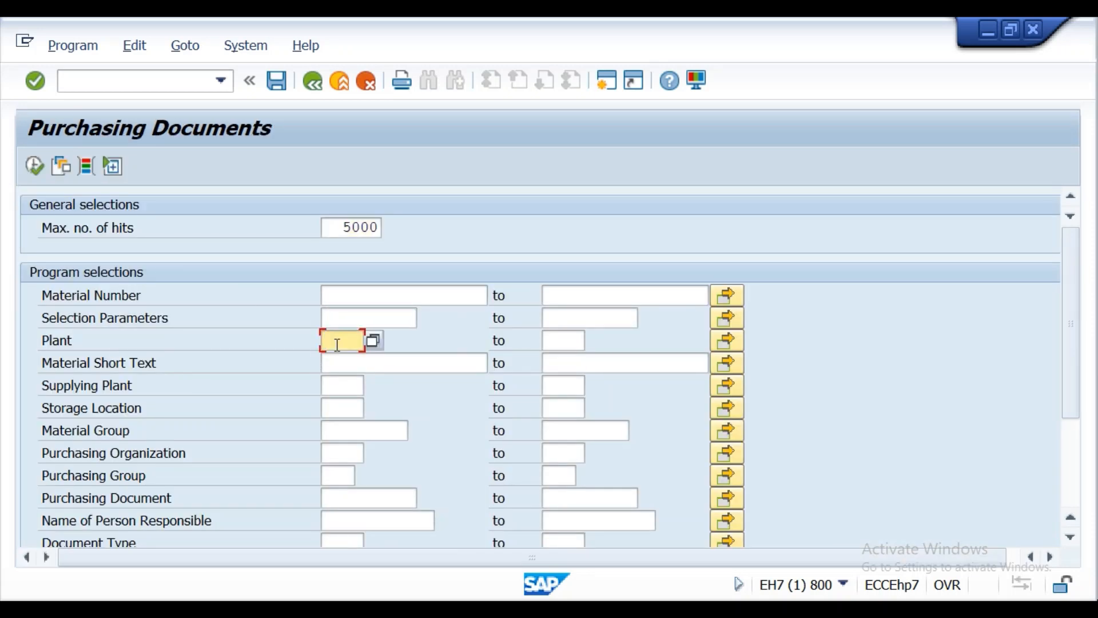
pyautogui.write('k101')
pyautogui.press('Return')
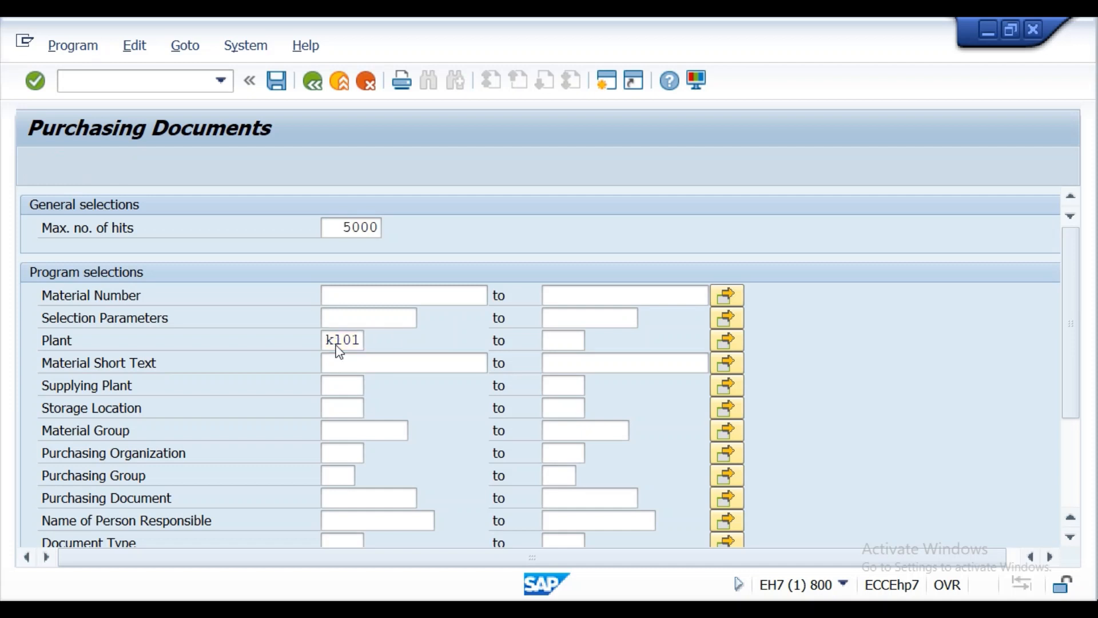
pyautogui.click(36, 164)
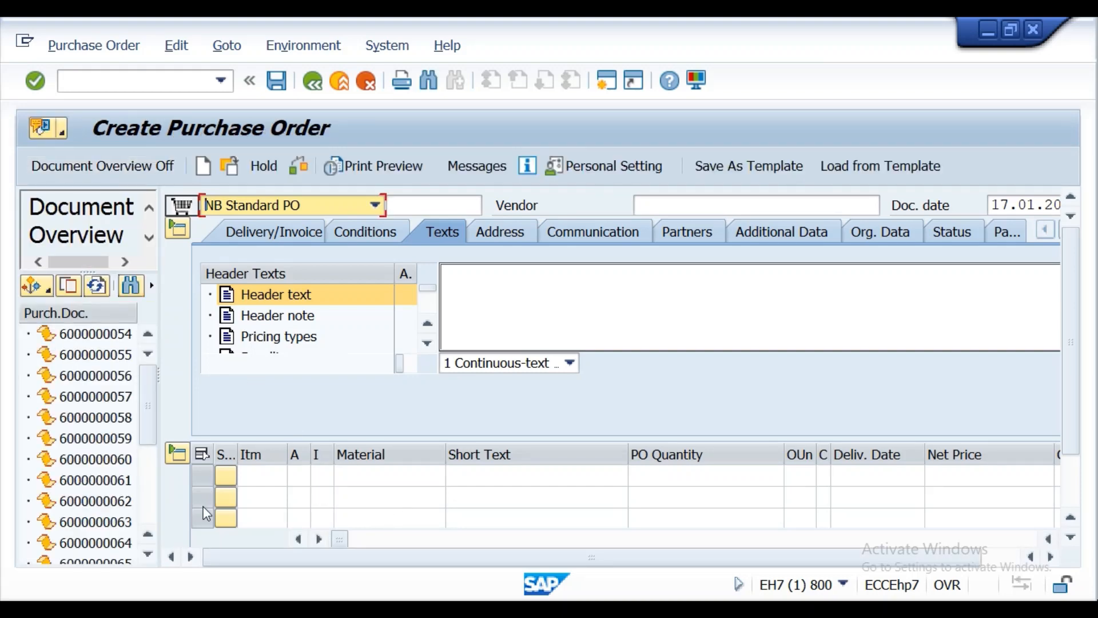
pyautogui.moveTo(145, 409); pyautogui.dragTo(149, 500)
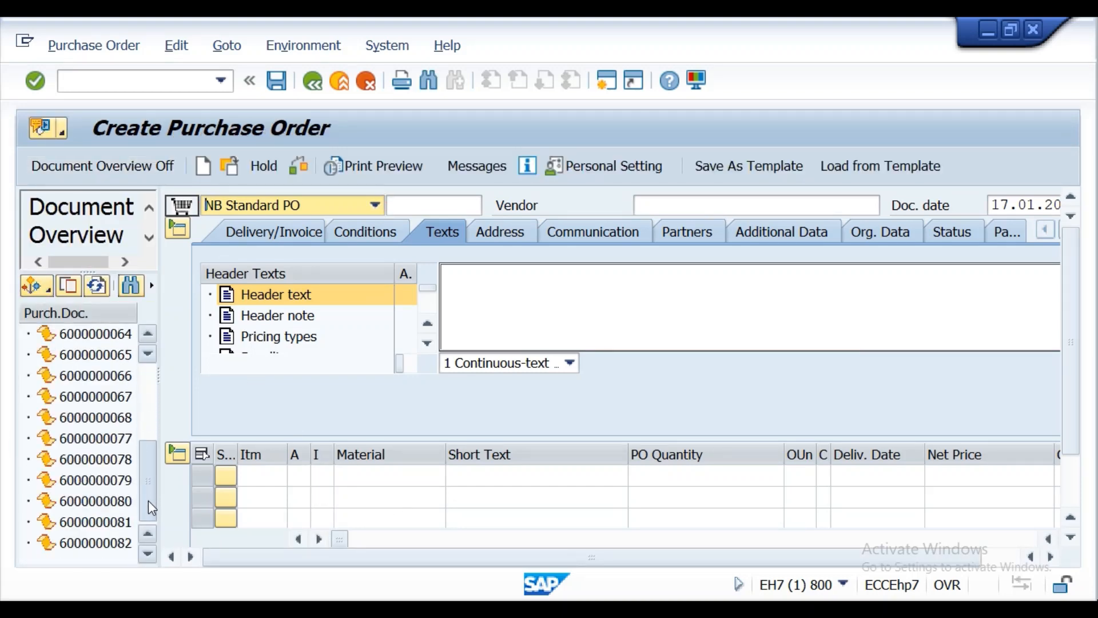
pyautogui.click(418, 608)
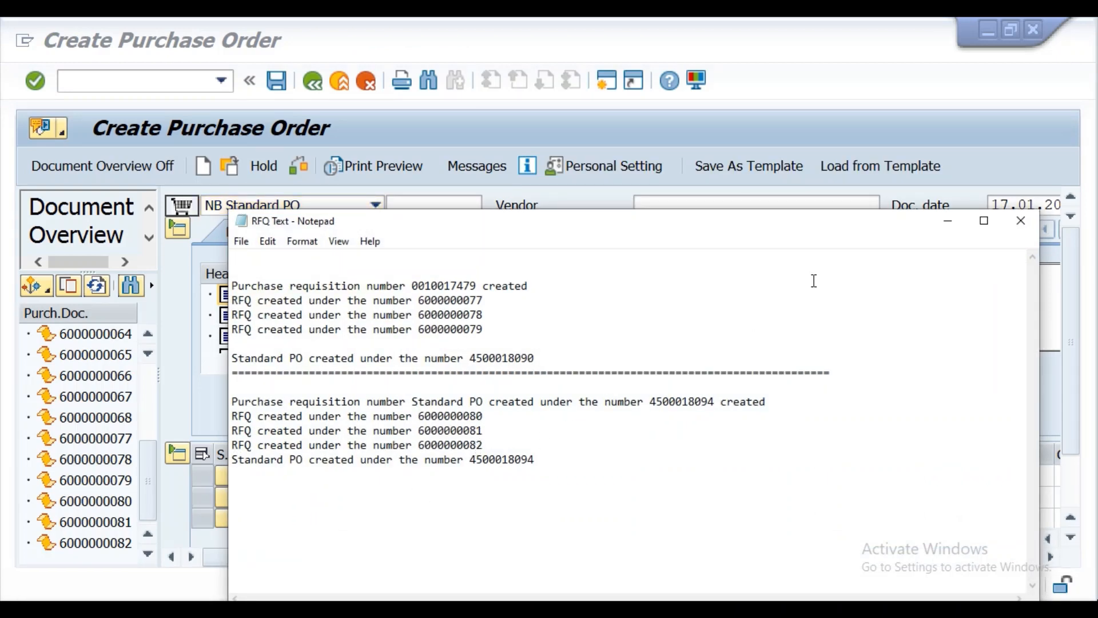
pyautogui.click(946, 221)
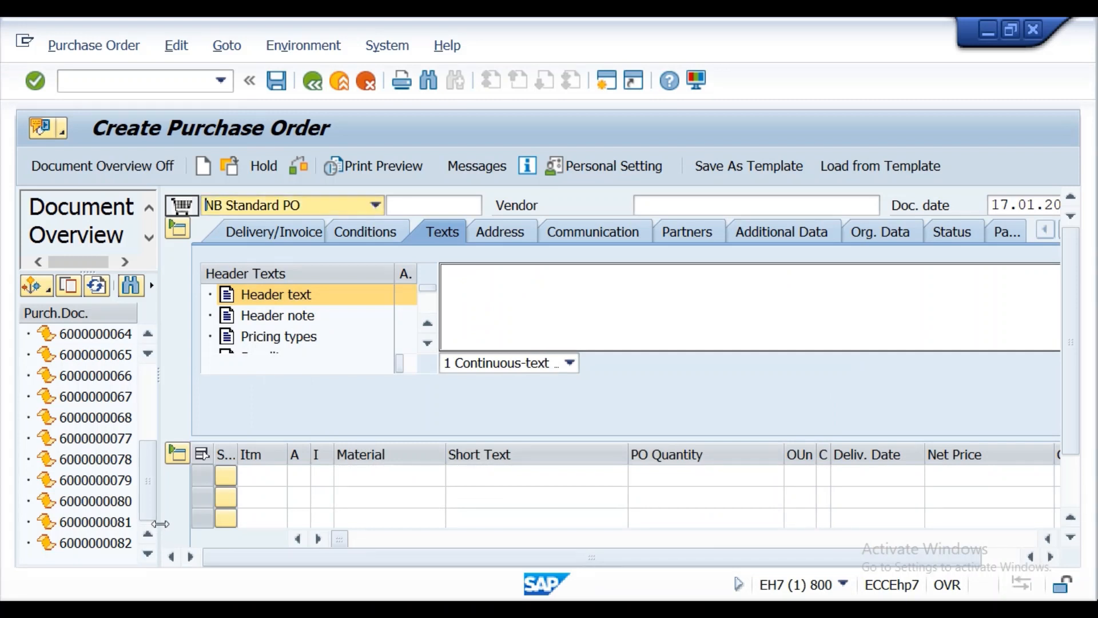
pyautogui.click(107, 529)
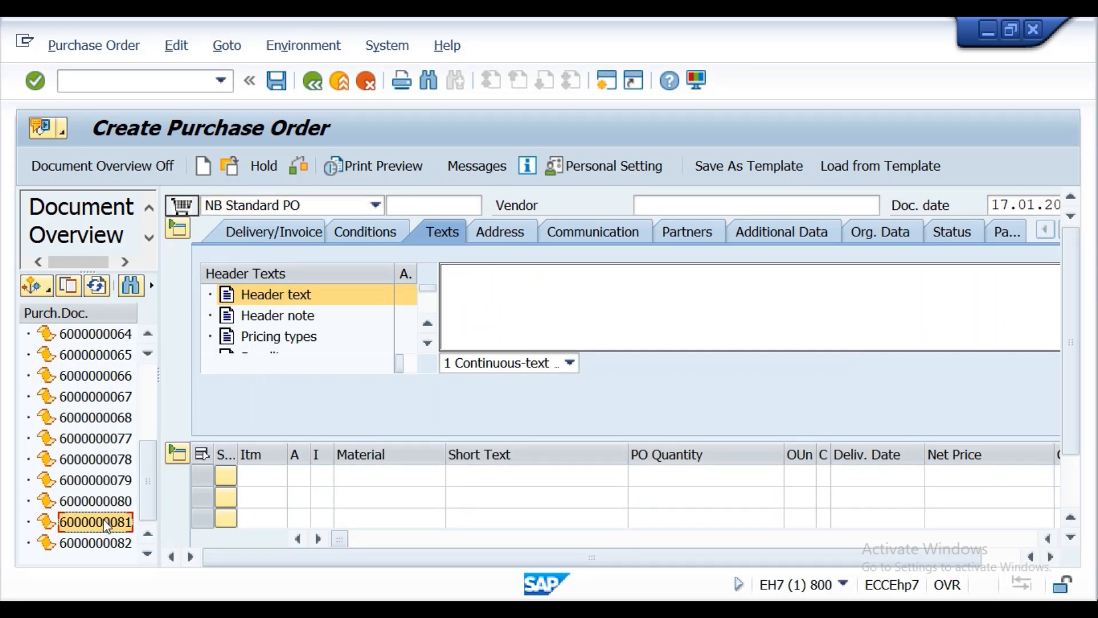
pyautogui.click(68, 293)
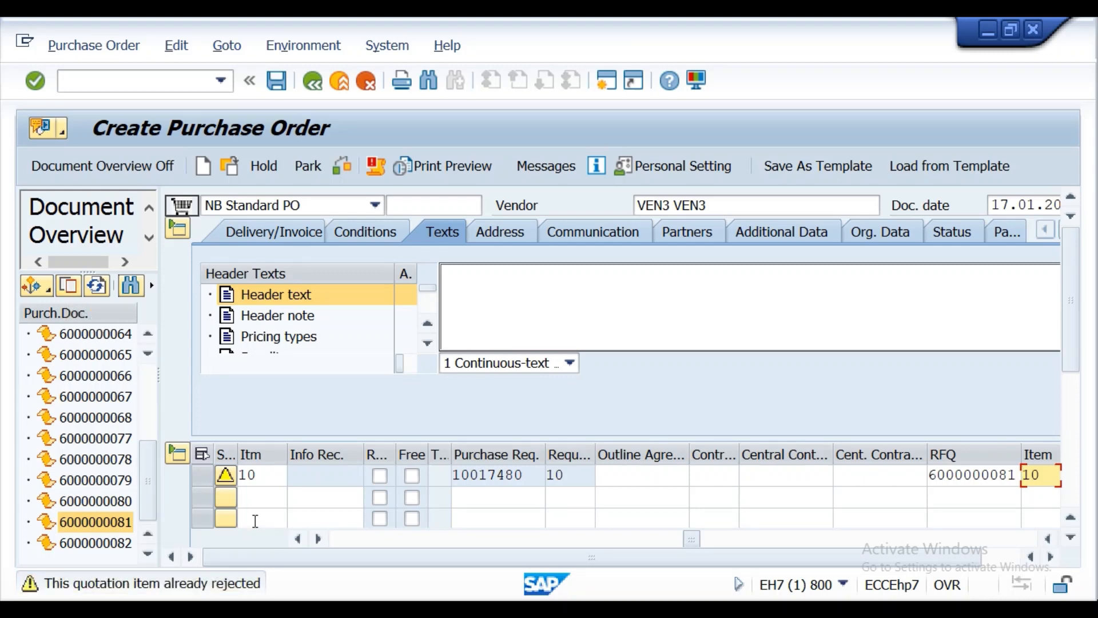
# Examine the quotation warning's message number and the message type listed for item 10
pyautogui.doubleClick(112, 588)
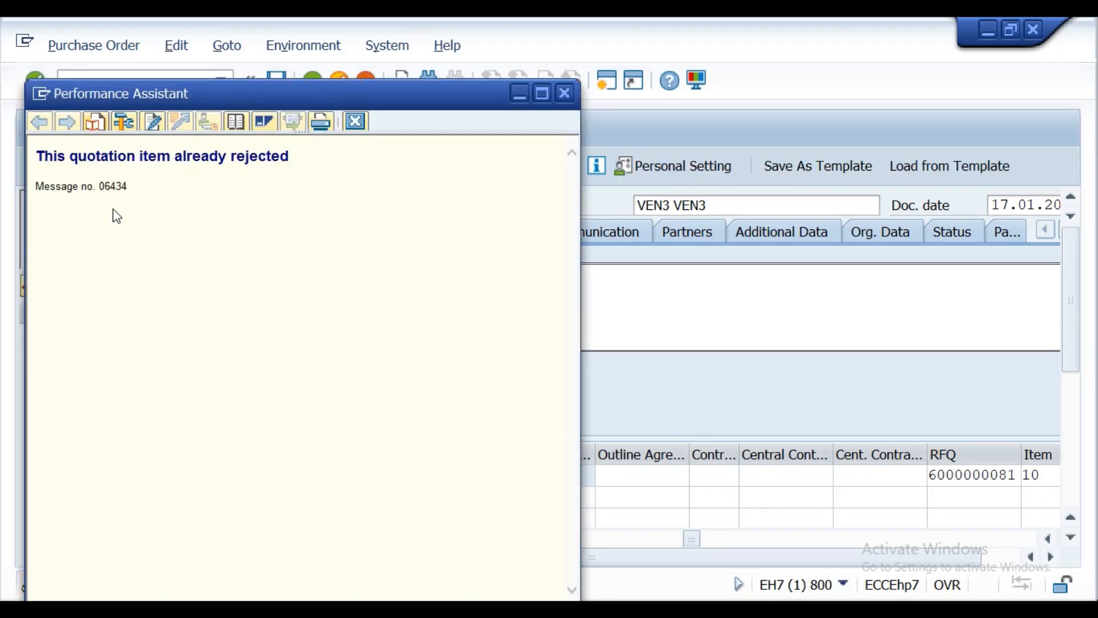
pyautogui.click(565, 95)
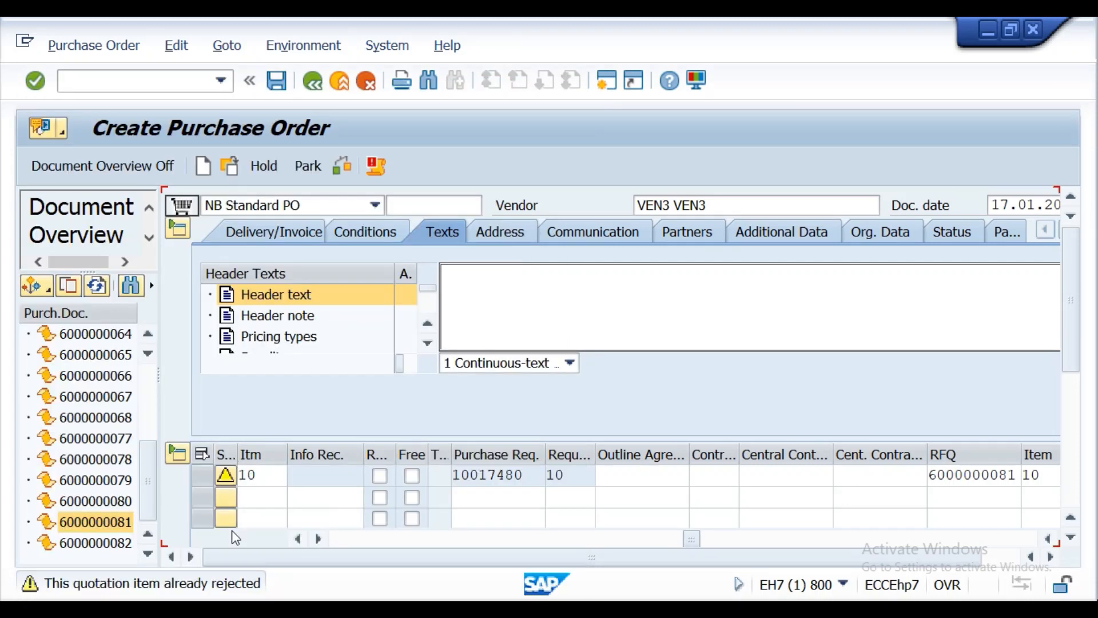
pyautogui.click(226, 478)
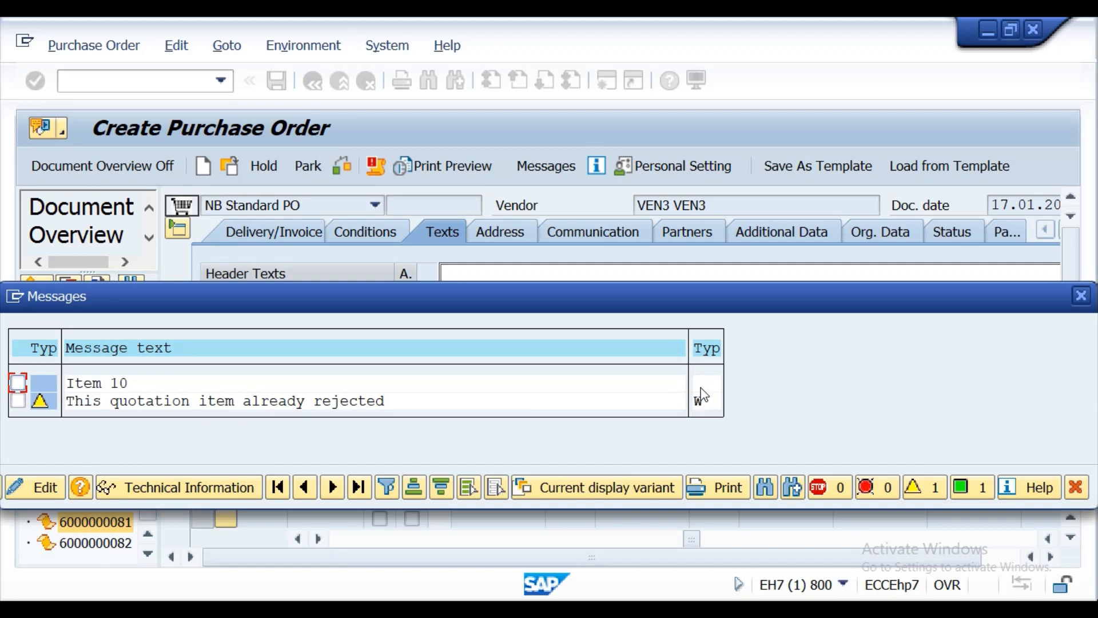
pyautogui.click(1082, 296)
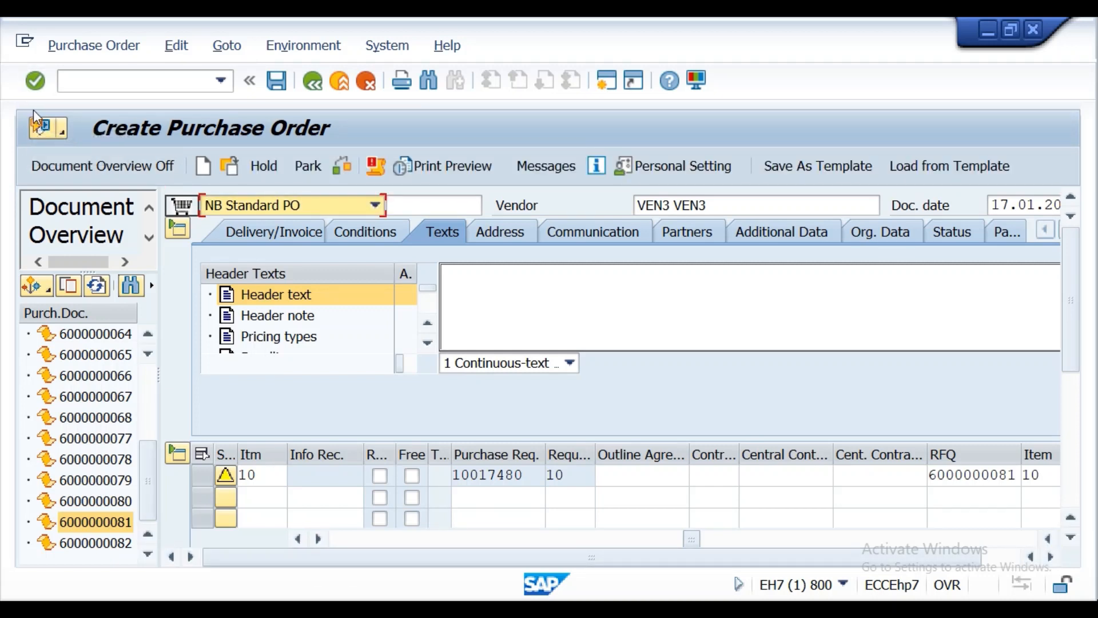
# Save the standard purchase order and view the details of the resulting system message
pyautogui.click(35, 83)
pyautogui.click(33, 85)
pyautogui.click(277, 87)
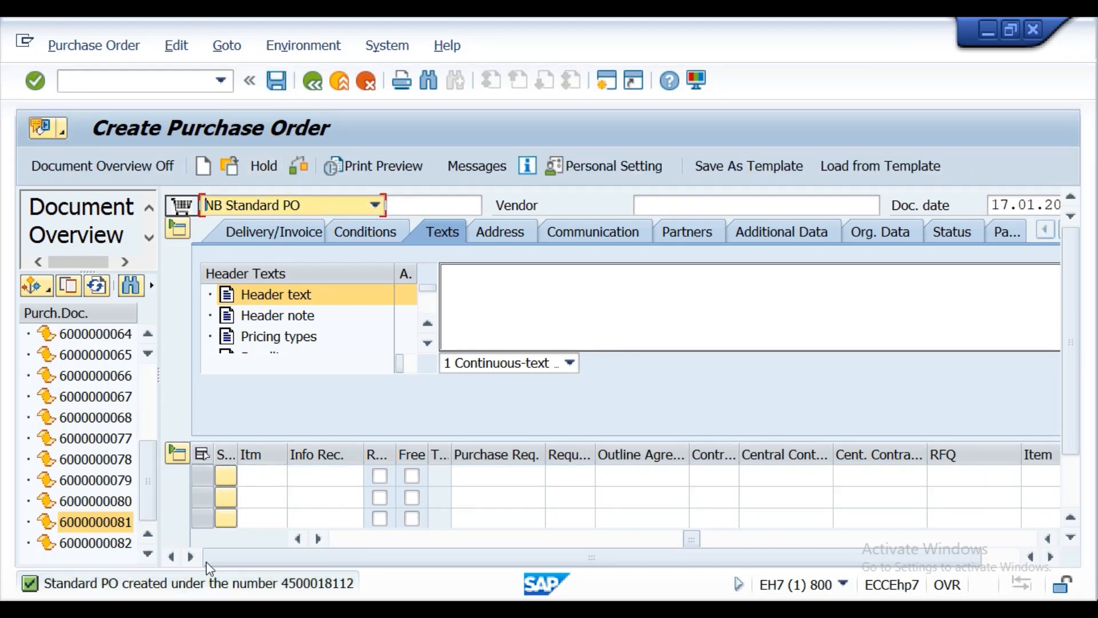
pyautogui.doubleClick(208, 585)
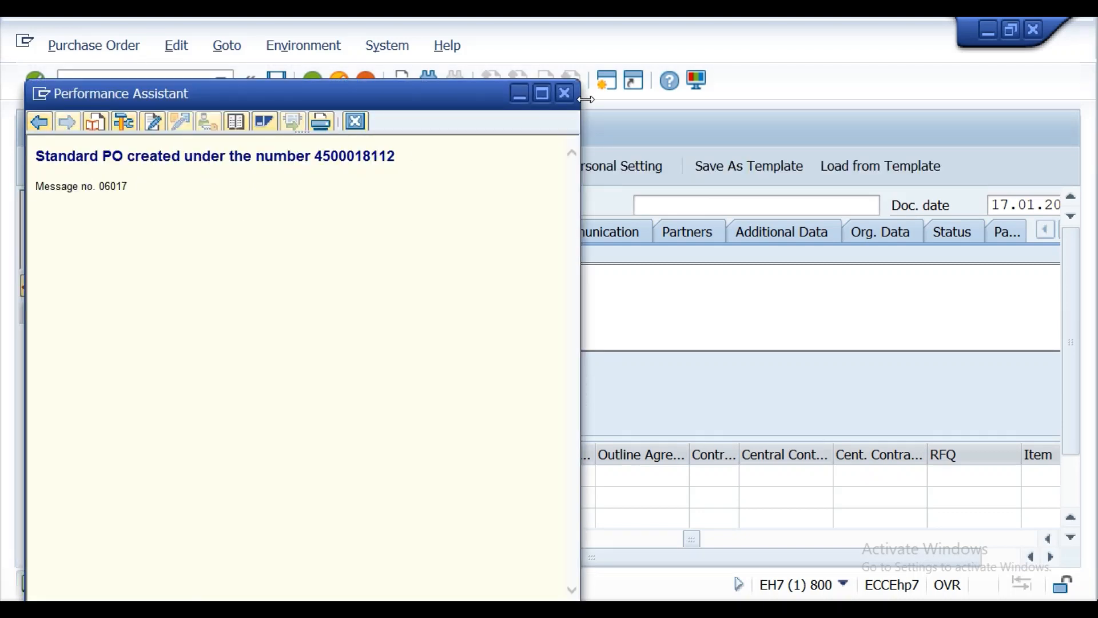
pyautogui.click(565, 94)
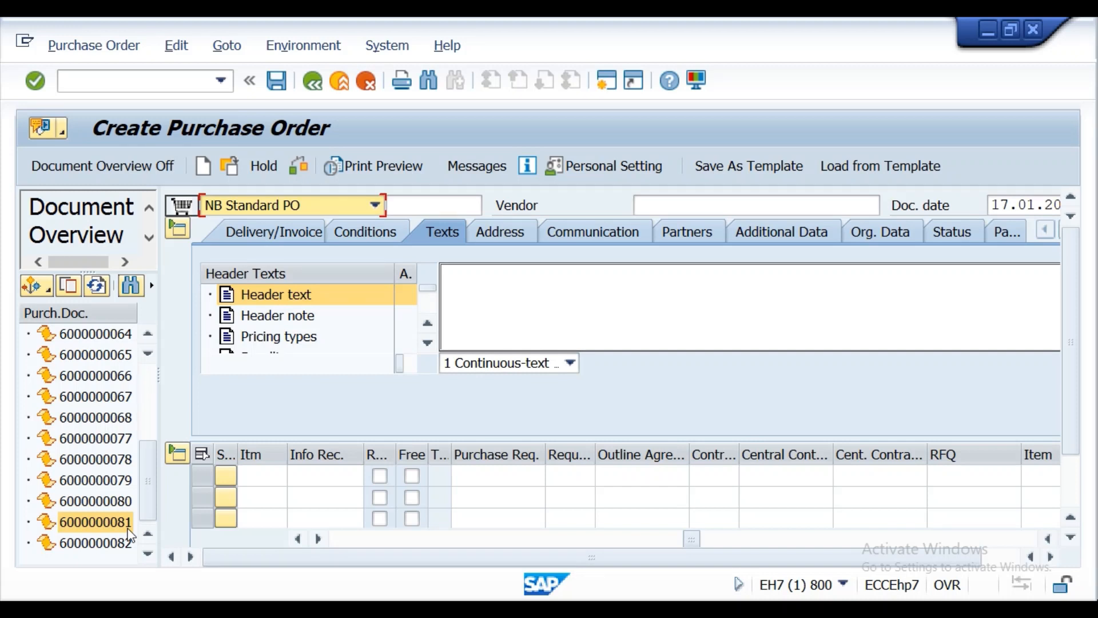
# Run transaction SPRO in place of the current one and display the SAP Reference IMG
pyautogui.click(132, 80)
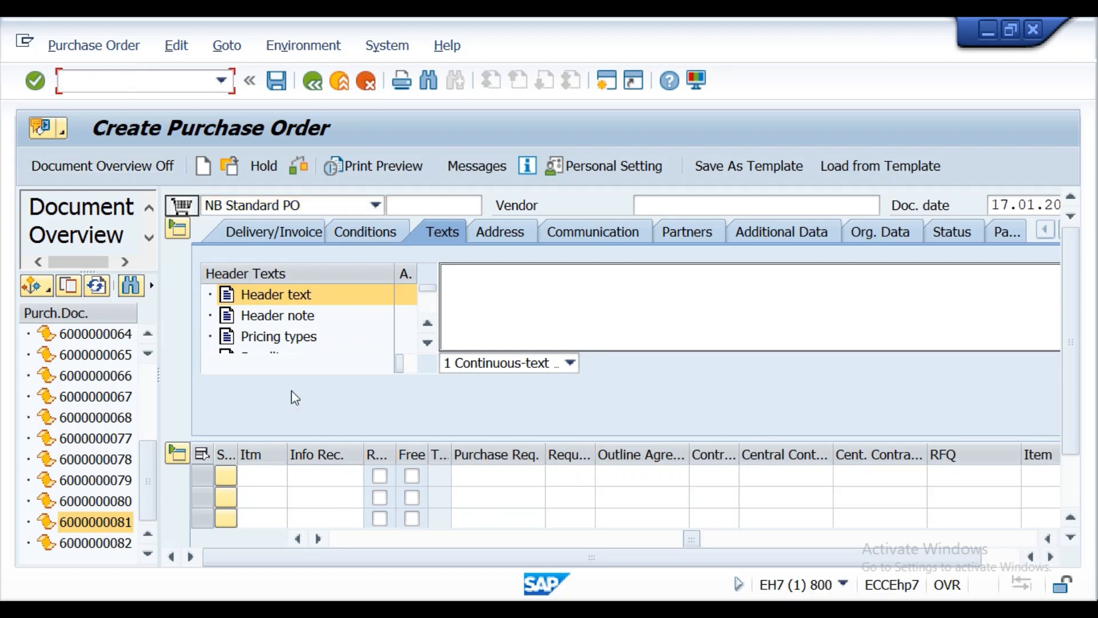
pyautogui.write('/nspro')
pyautogui.press('Return')
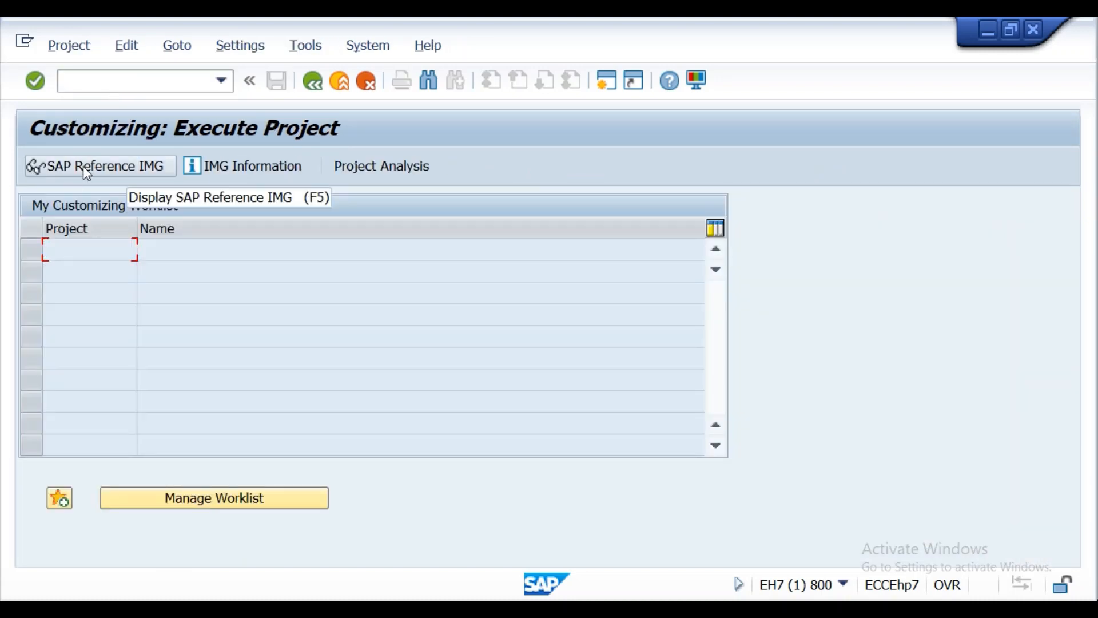
pyautogui.click(84, 165)
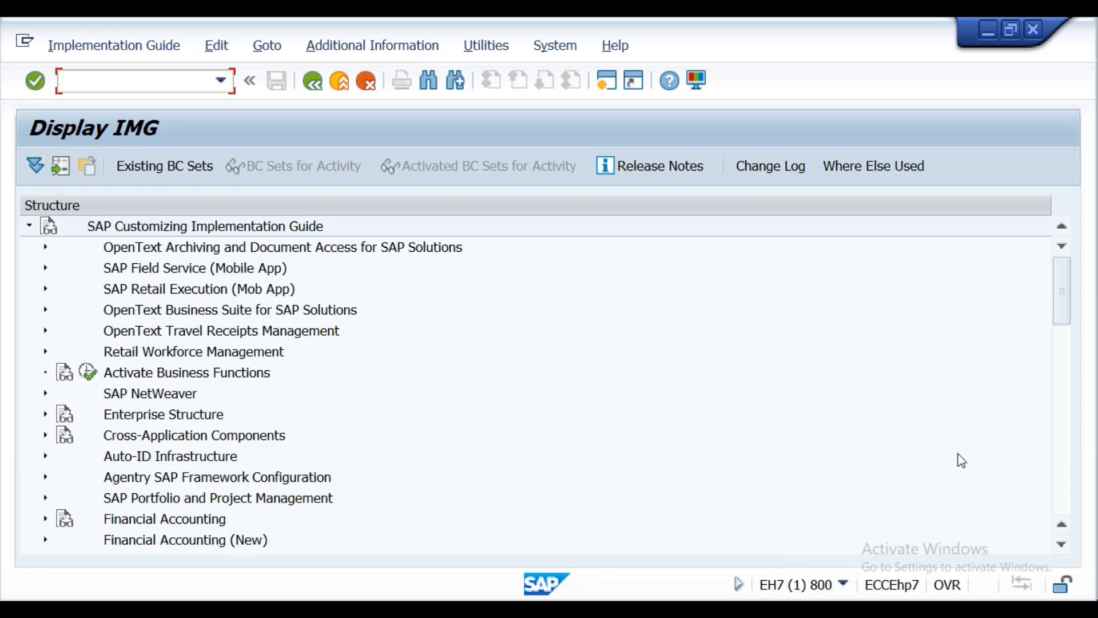
# Open the Define Attributes of System Messages activity under Materials Management, Purchasing, Environment Data
pyautogui.scroll(-2, 1074, 344)
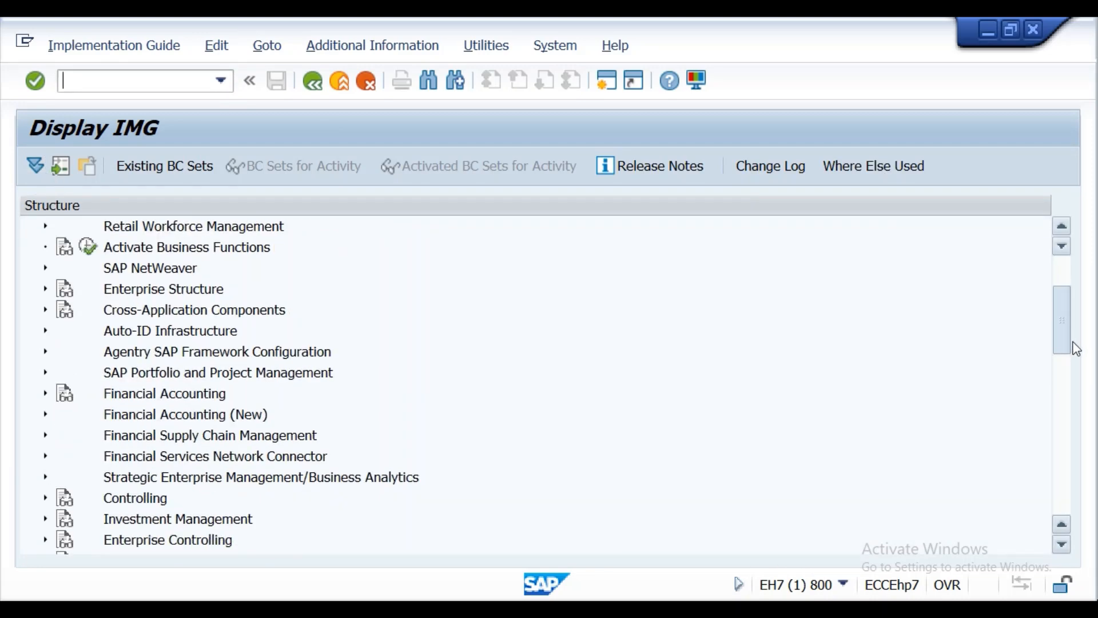
pyautogui.moveTo(1074, 342); pyautogui.dragTo(1066, 396)
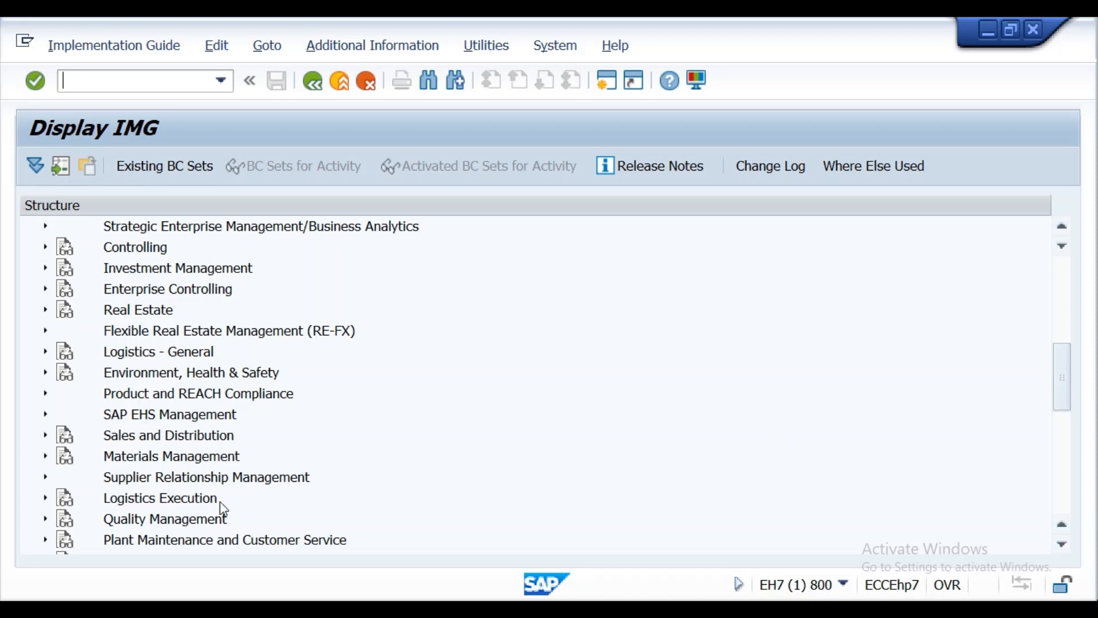
pyautogui.click(45, 456)
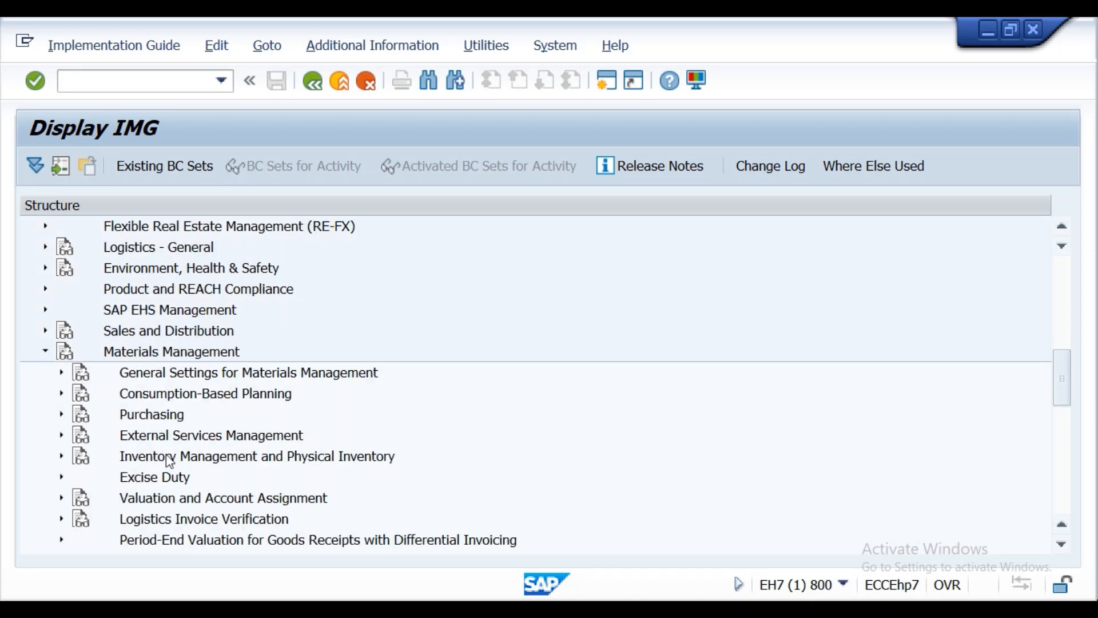
pyautogui.click(62, 415)
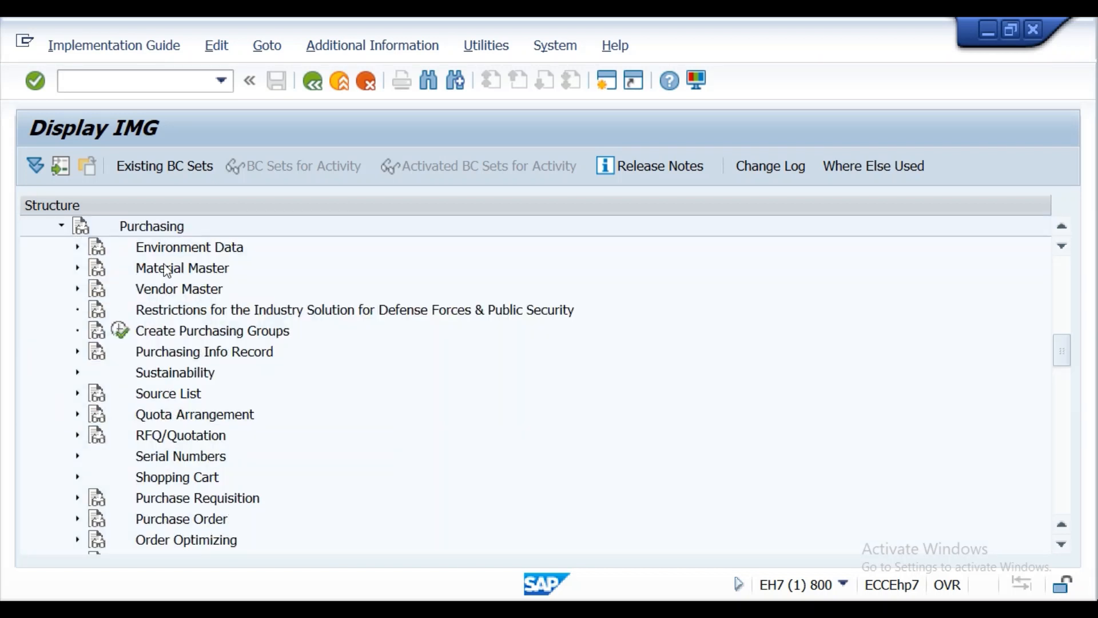
pyautogui.click(77, 247)
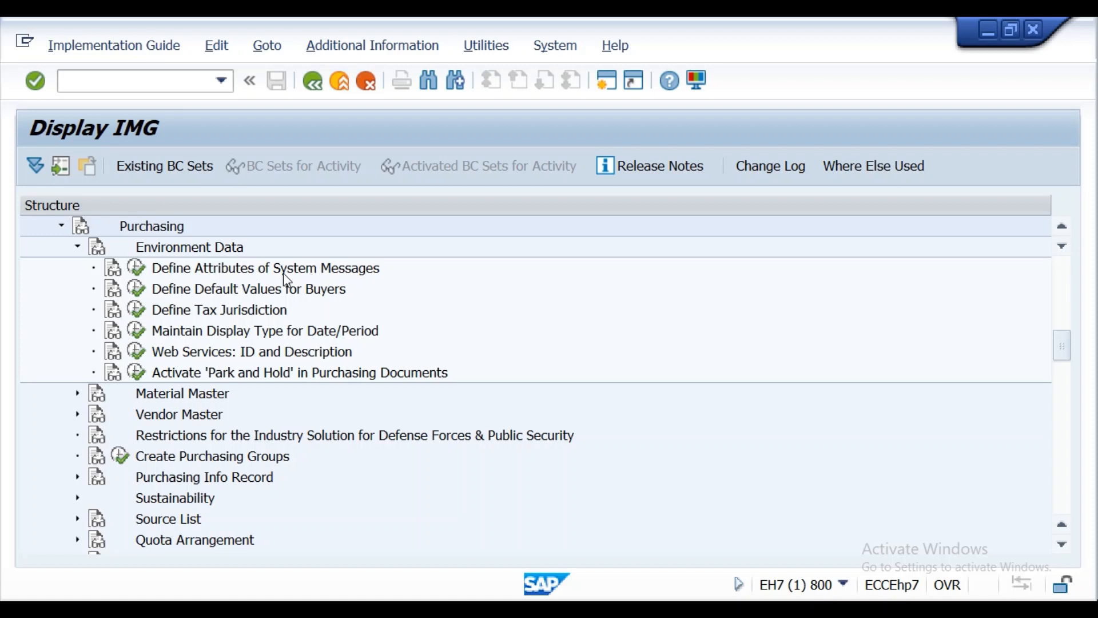
pyautogui.click(137, 269)
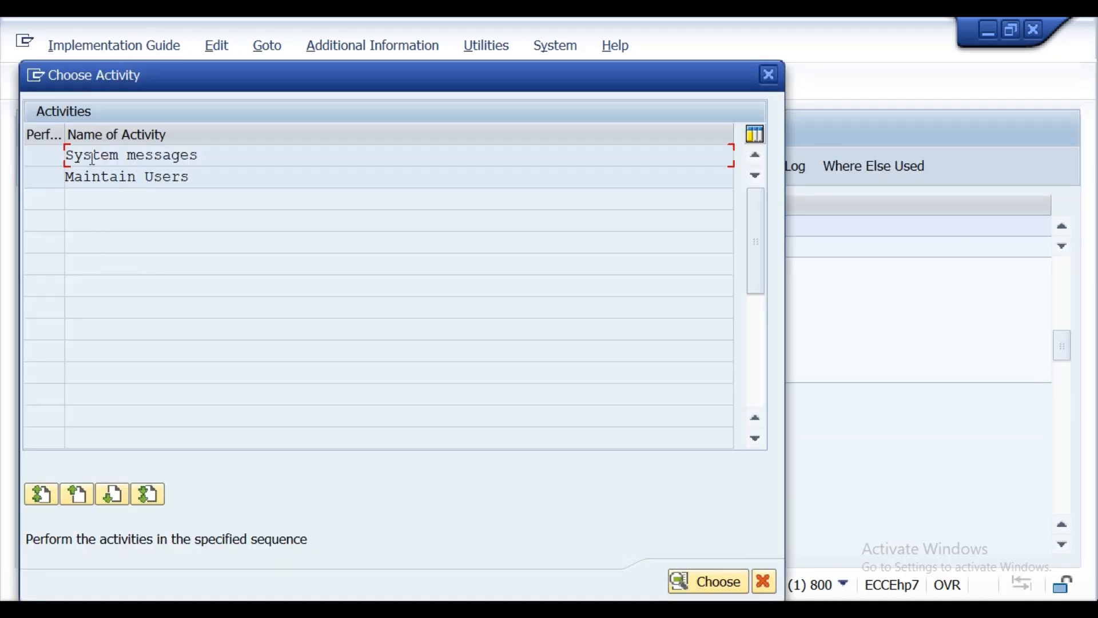
# Open the System messages activity from the list of available activities
pyautogui.doubleClick(93, 156)
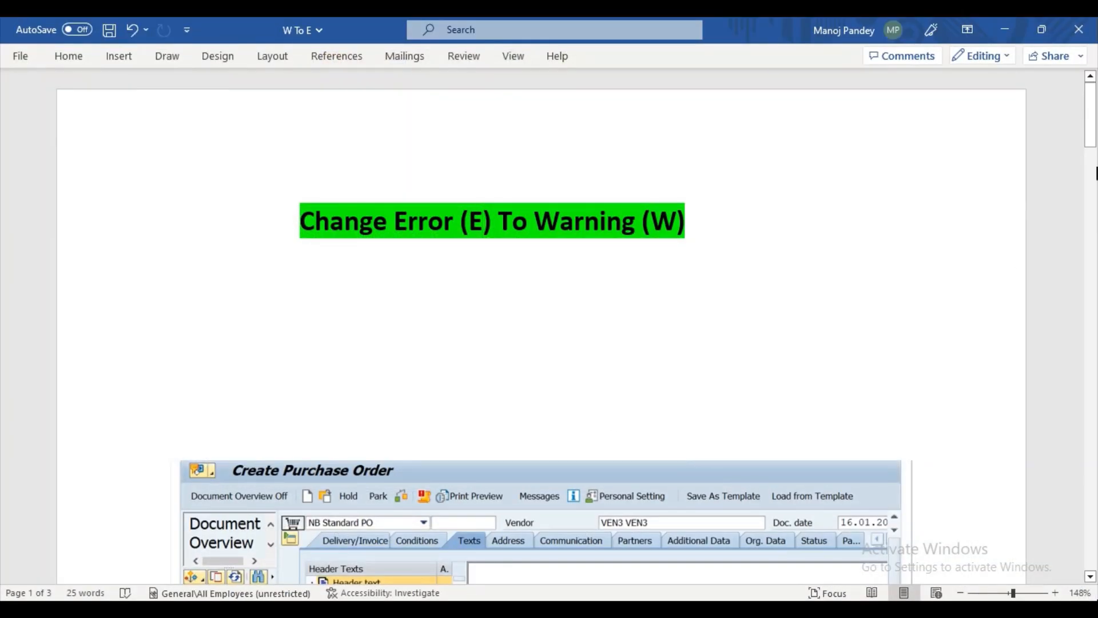
# Switch to the Word document W To E and add the line "Double click on system message" below the Choose Activity picture
pyautogui.click(1094, 126)
pyautogui.moveTo(1094, 126); pyautogui.dragTo(1095, 306)
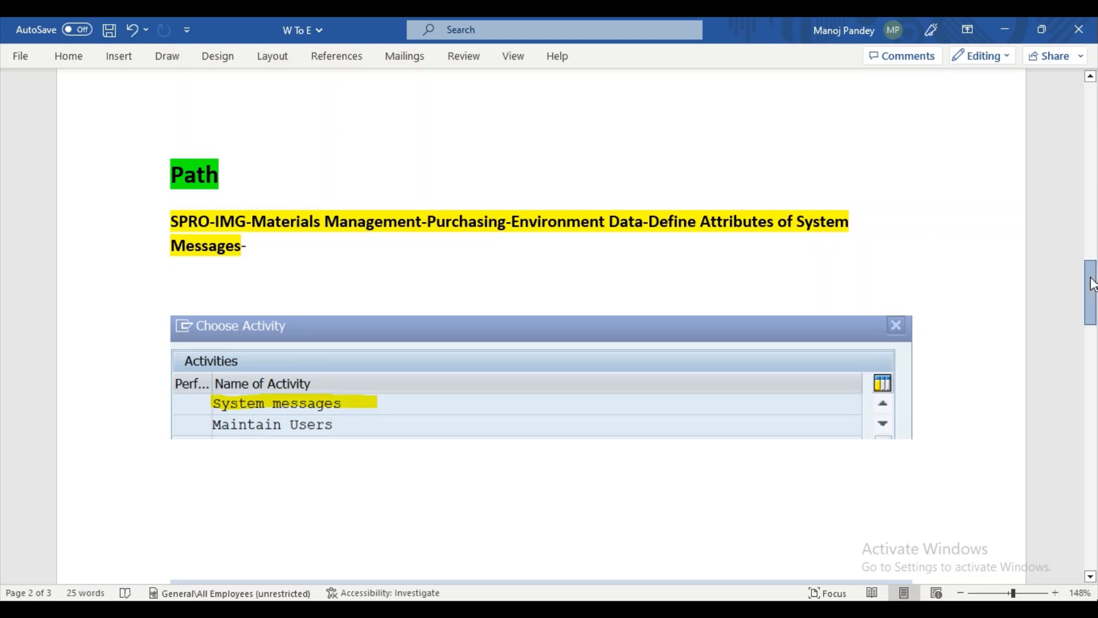
pyautogui.moveTo(1092, 285)
pyautogui.mouseDown()
pyautogui.moveTo(1092, 328)
pyautogui.moveTo(1092, 296)
pyautogui.mouseUp()
pyautogui.click(255, 404)
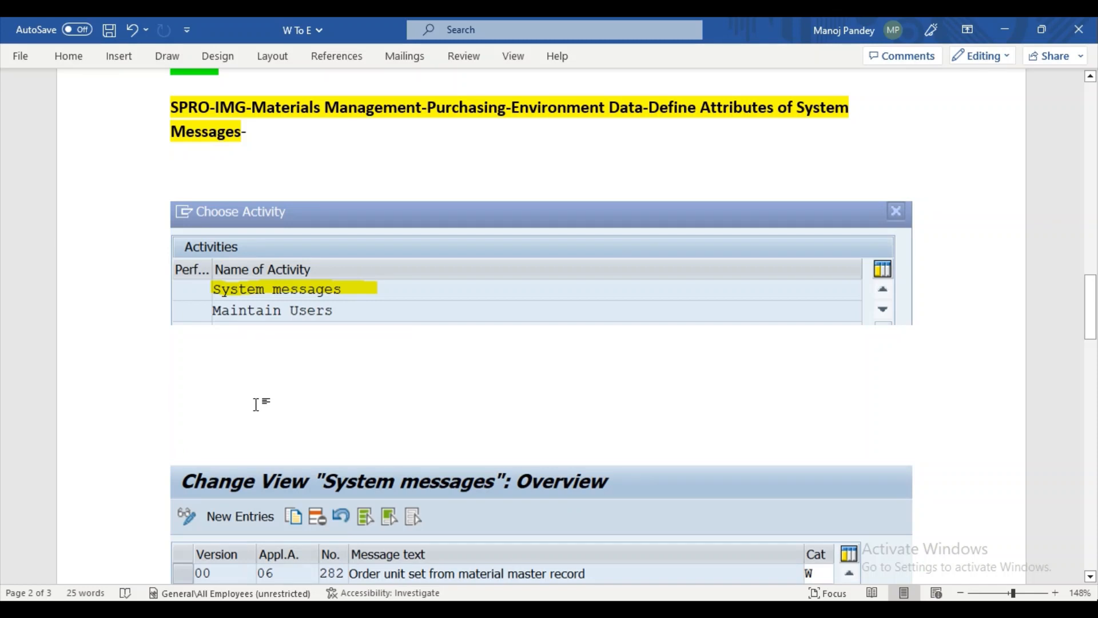
pyautogui.write('dOU')
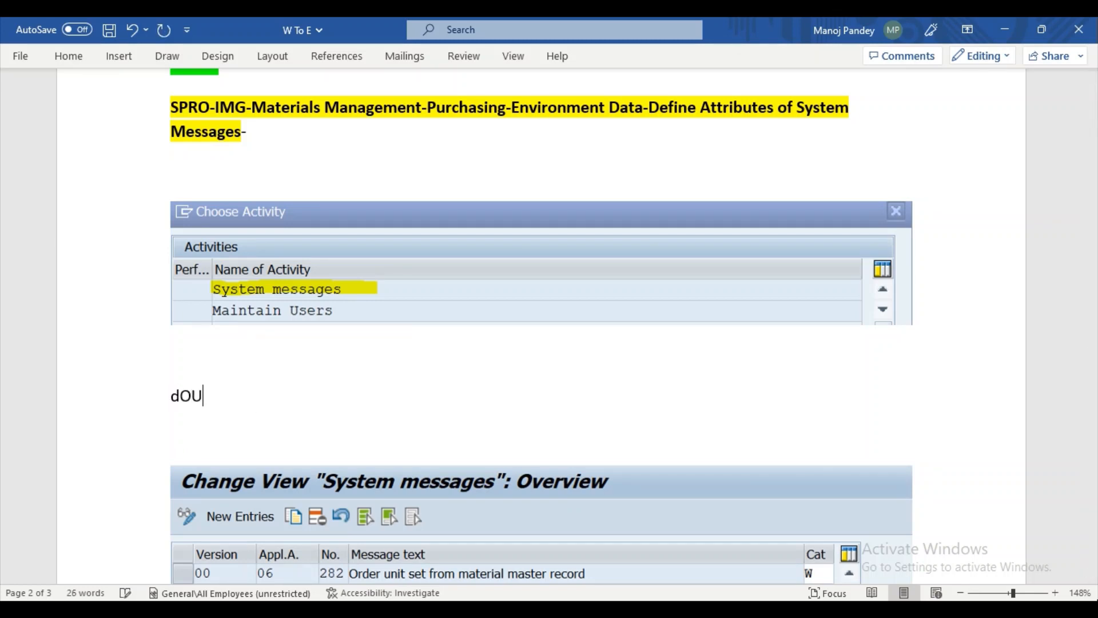
pyautogui.write('BLE clis')
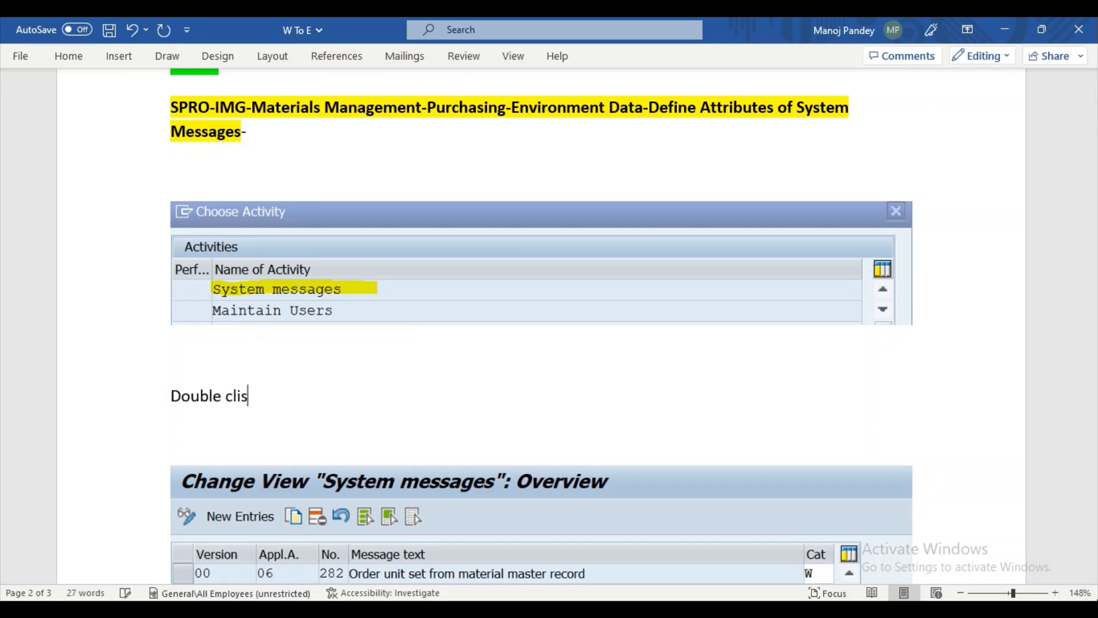
pyautogui.write('k on sysy')
pyautogui.press('BackSpace')
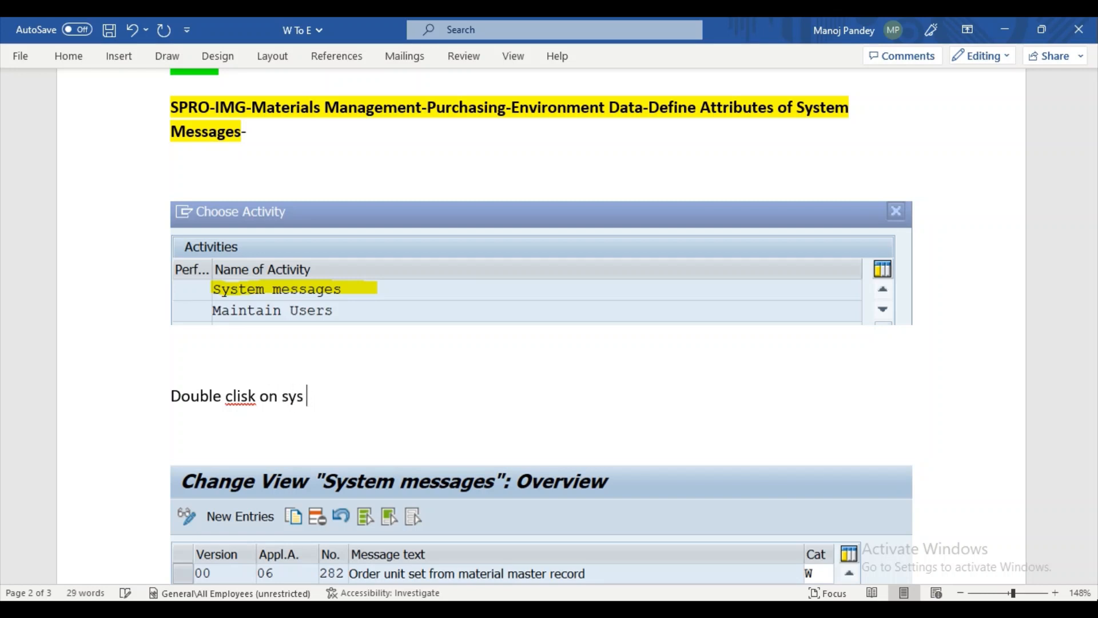
pyautogui.write('tem message')
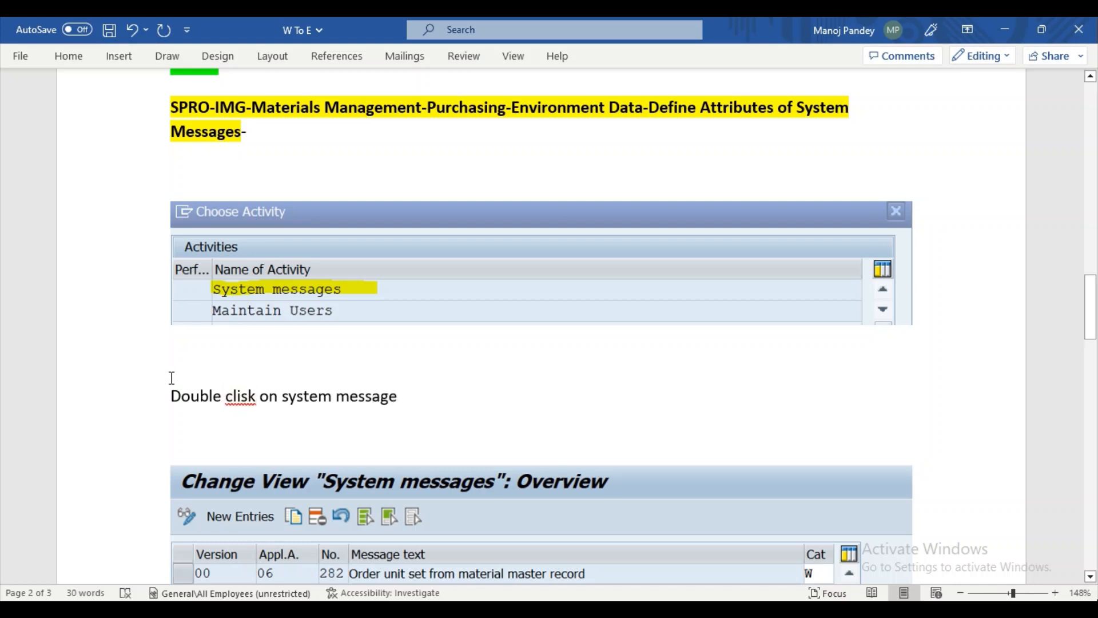
pyautogui.rightClick(247, 399)
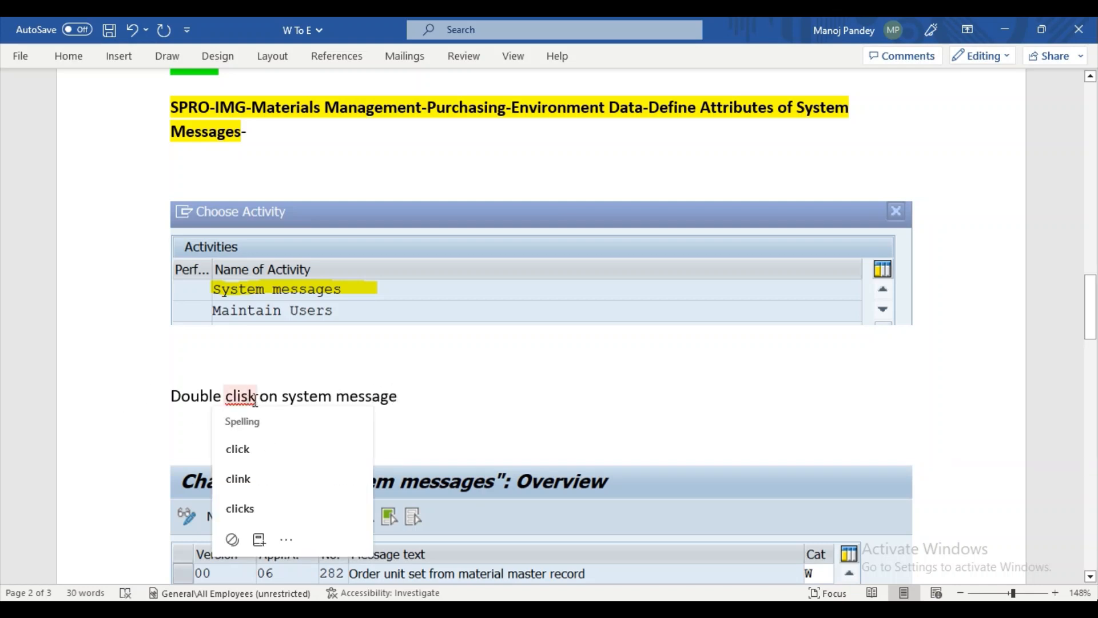
pyautogui.click(242, 449)
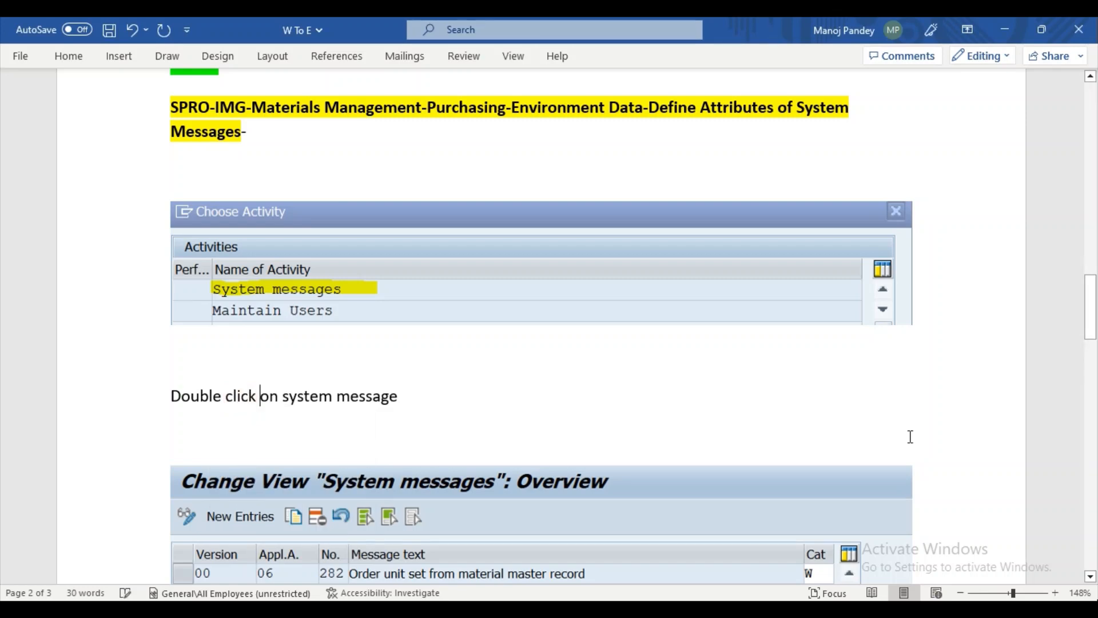
# Review the highlighted message entry in the document's System messages picture and switch back to the System messages overview in SAP
pyautogui.moveTo(1091, 313); pyautogui.dragTo(1095, 369)
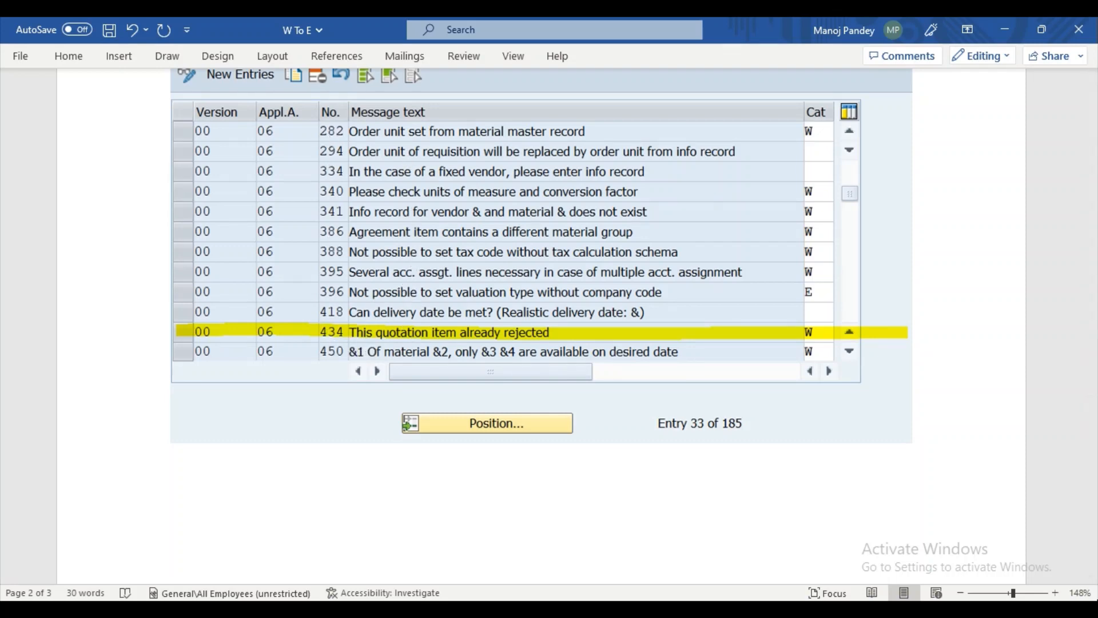
pyautogui.moveTo(527, 606)
pyautogui.click(589, 503)
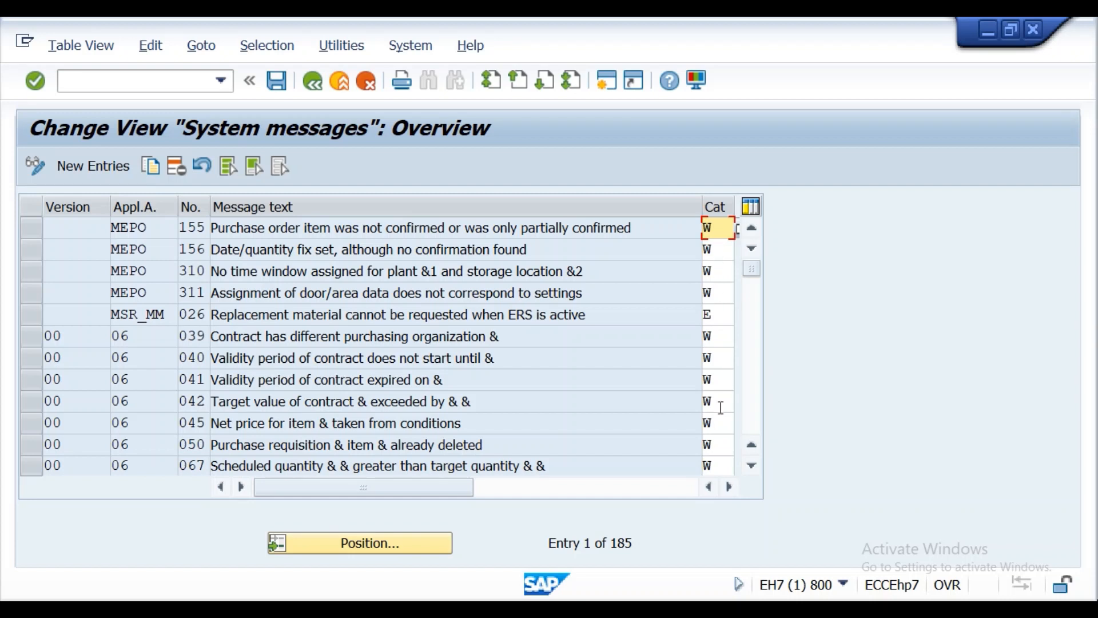
# Run transaction ME21N in a new session to create a purchase order
pyautogui.click(126, 87)
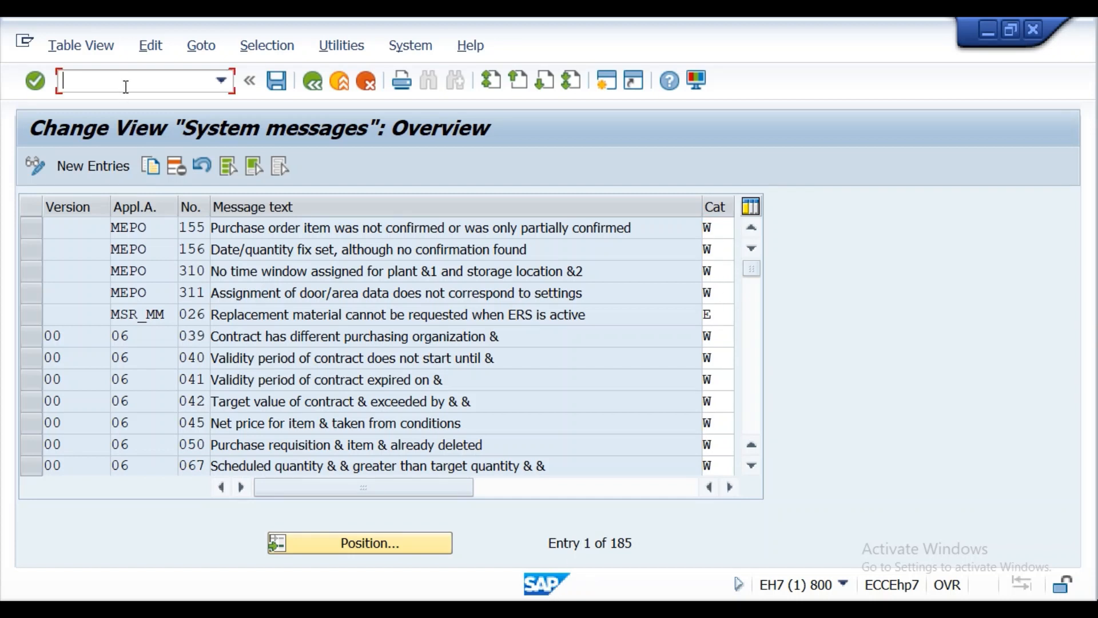
pyautogui.write('/ome21n')
pyautogui.press('Return')
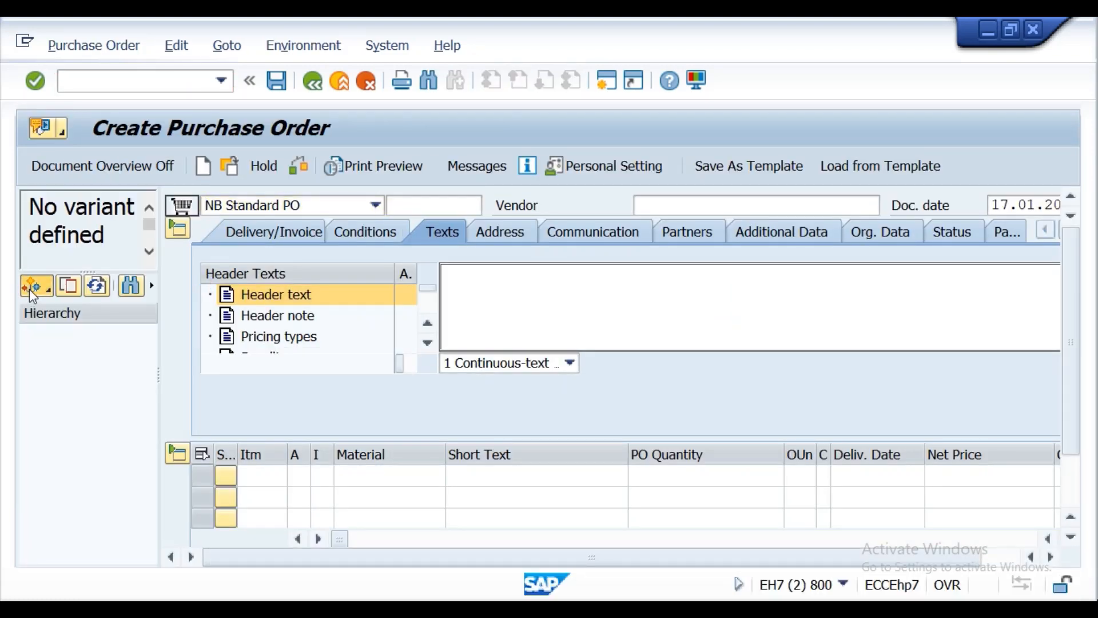
# Try to list the requests for quotations in the document overview using the preset selection criteria
pyautogui.click(29, 290)
pyautogui.click(94, 321)
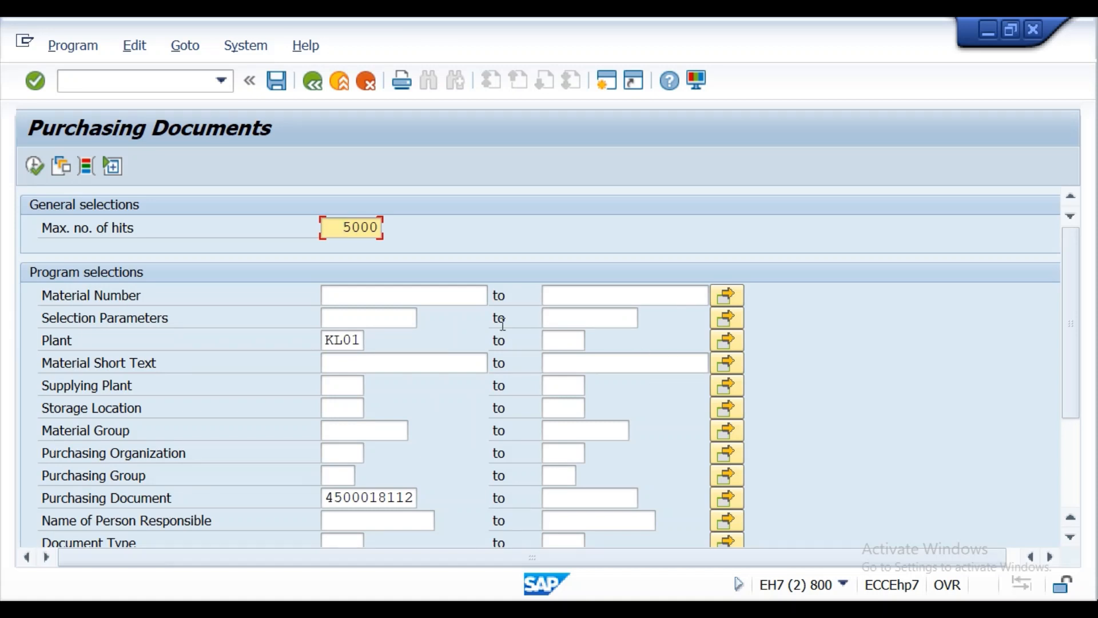
pyautogui.click(30, 169)
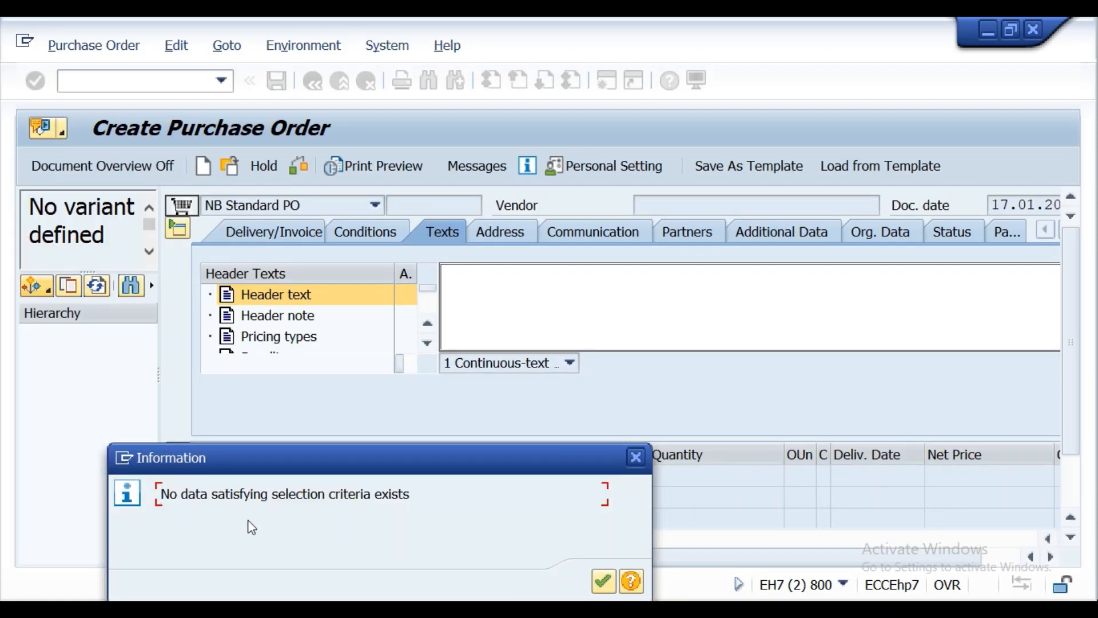
pyautogui.click(635, 456)
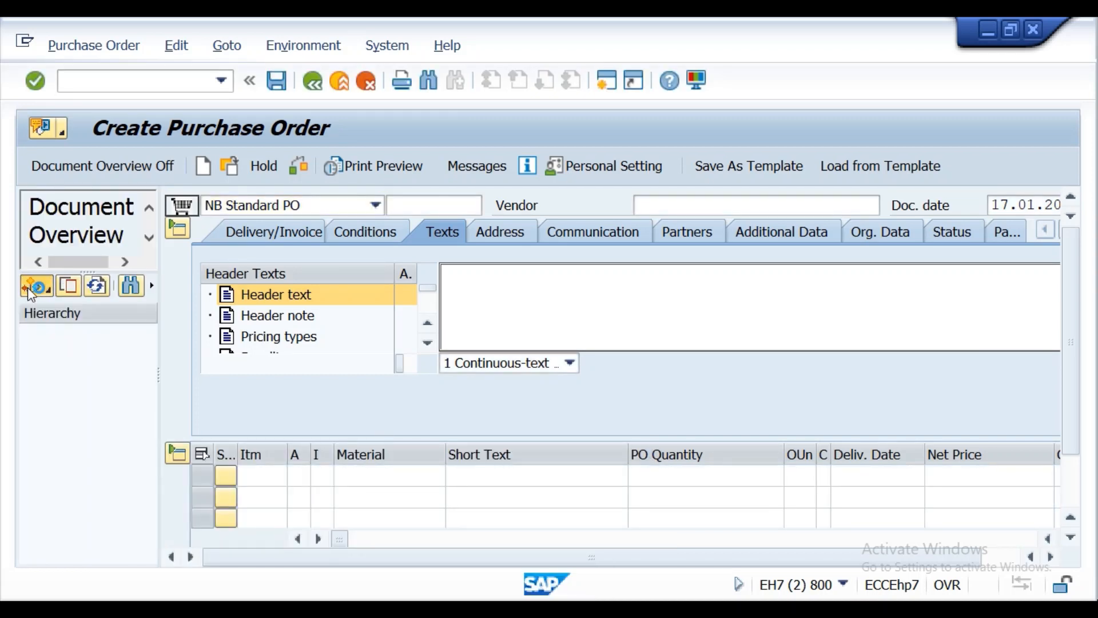
# List the requests for quotations for plant KL01 in the document overview, with the Purchasing Document criterion cleared
pyautogui.click(28, 287)
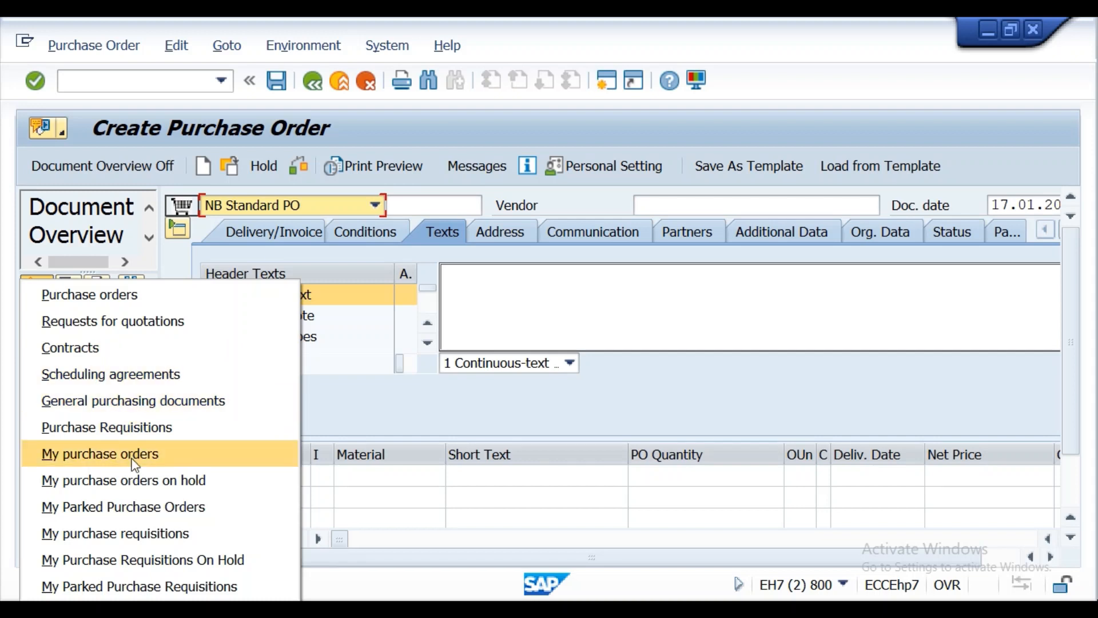
pyautogui.click(134, 329)
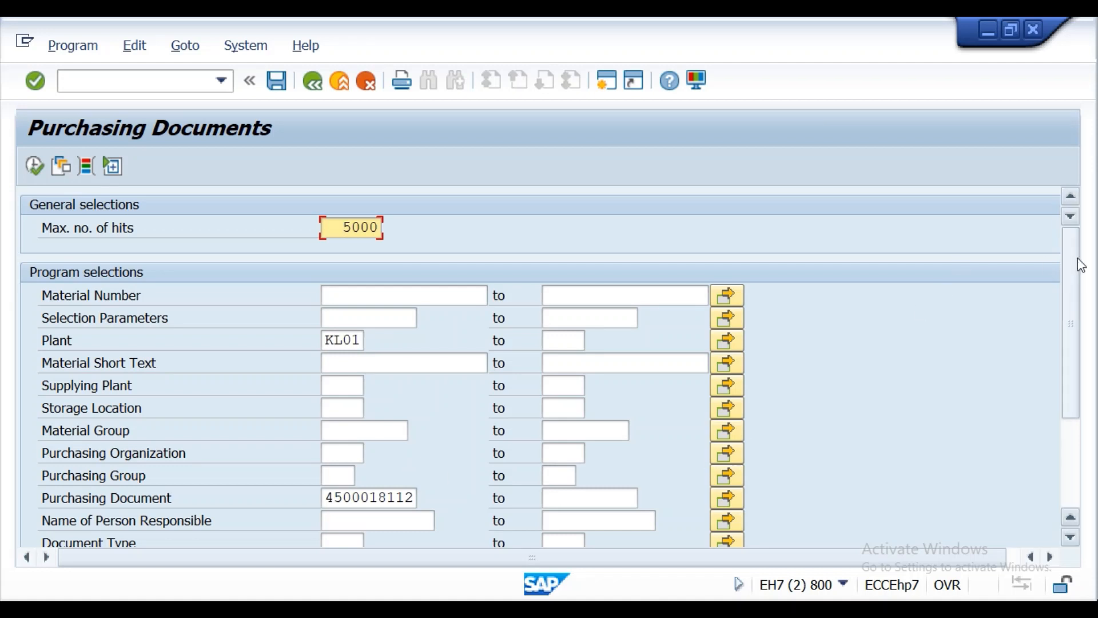
pyautogui.moveTo(1077, 264); pyautogui.dragTo(1091, 357)
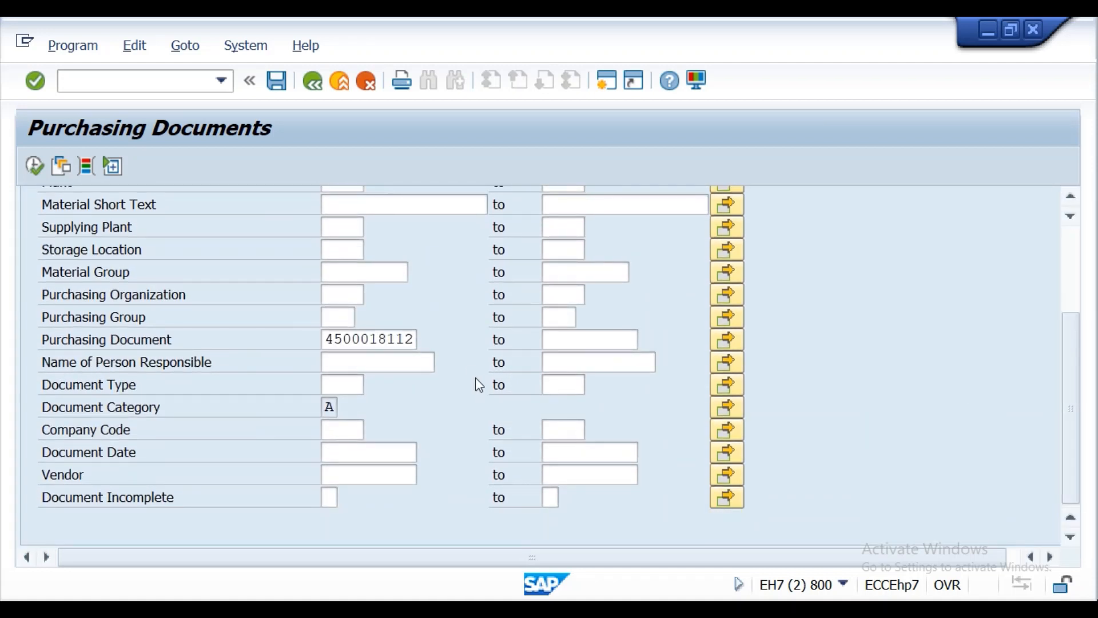
pyautogui.click(416, 340)
pyautogui.press('BackSpace')
pyautogui.press('BackSpace')
pyautogui.press('BackSpace')
pyautogui.press('BackSpace')
pyautogui.press('BackSpace')
pyautogui.press('BackSpace')
pyautogui.press('BackSpace')
pyautogui.press('BackSpace')
pyautogui.press('BackSpace')
pyautogui.press('BackSpace')
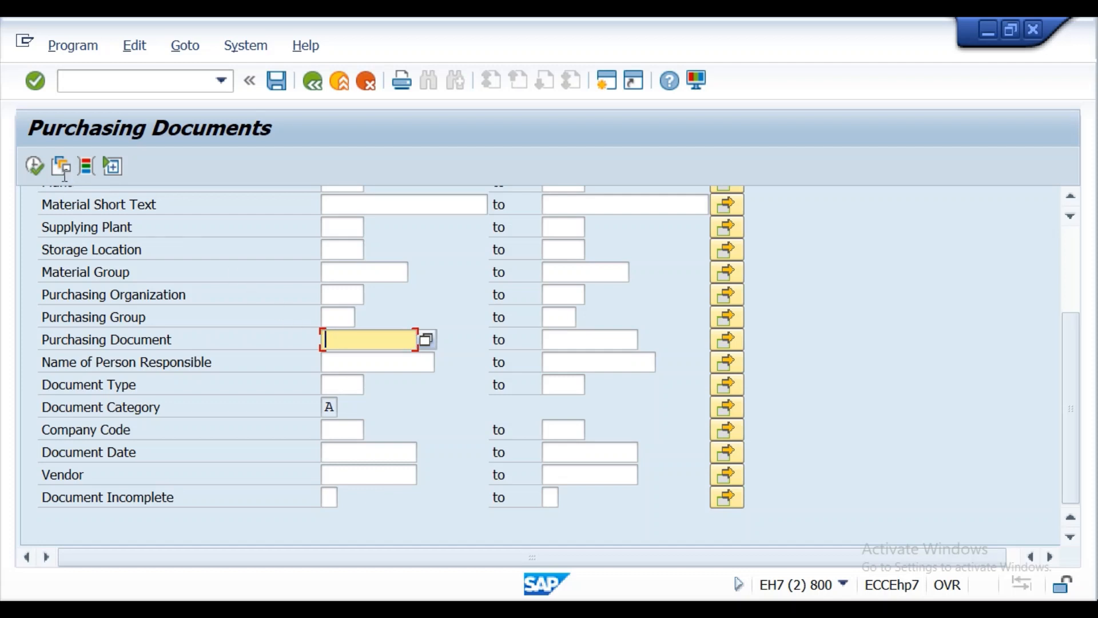
pyautogui.click(33, 172)
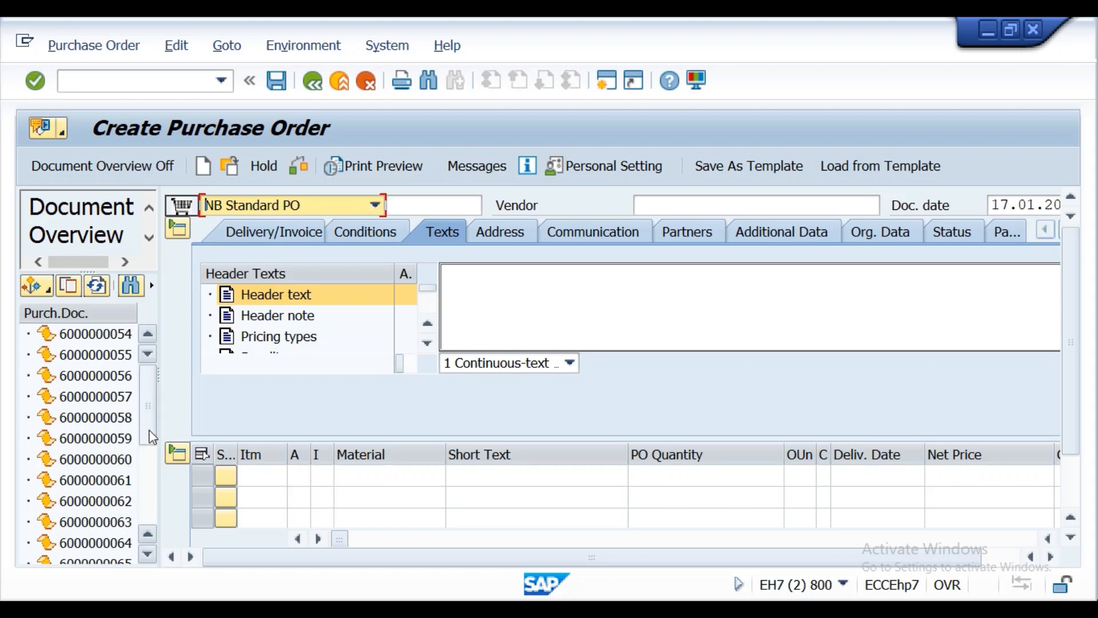
# Adopt the second-to-last listed request for quotation into the purchase order and call up the details of the resulting status message
pyautogui.moveTo(149, 417); pyautogui.dragTo(152, 524)
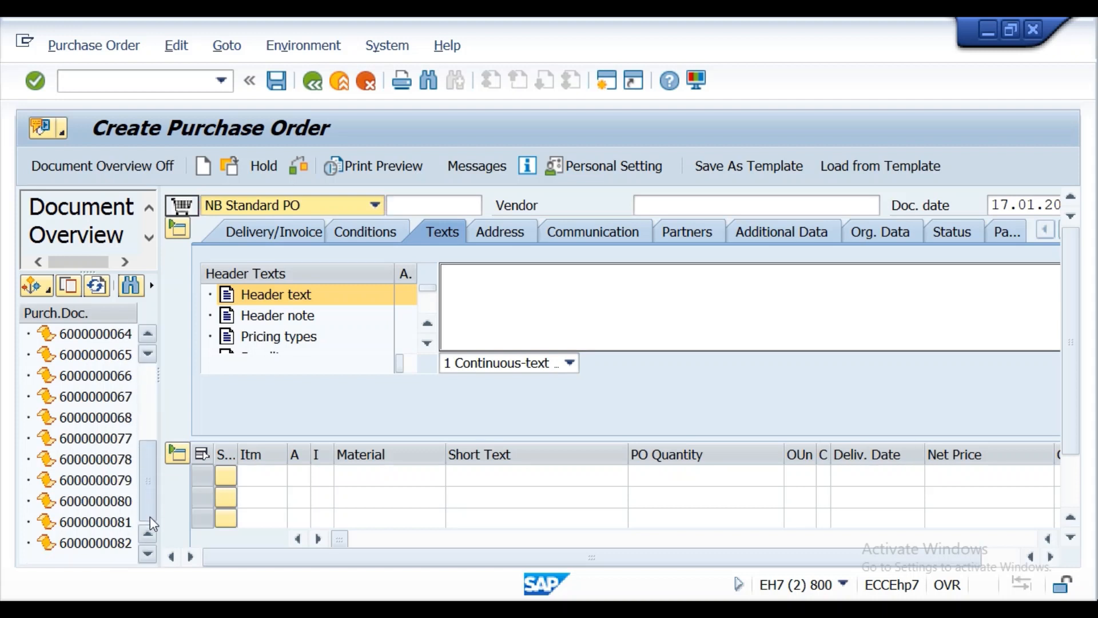
pyautogui.click(106, 524)
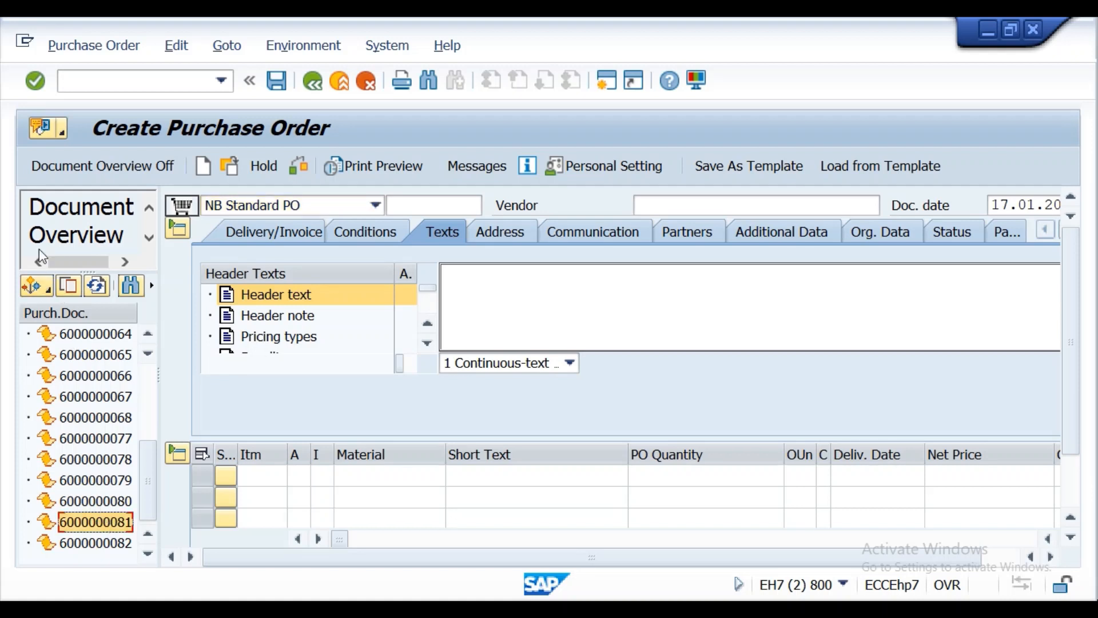
pyautogui.click(69, 289)
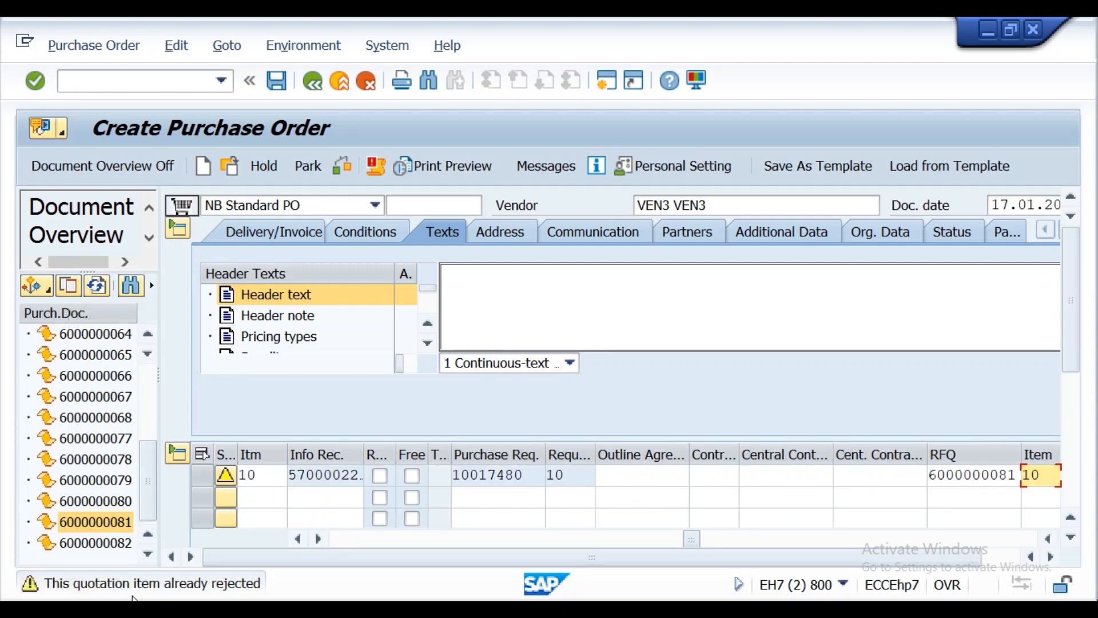
pyautogui.doubleClick(132, 584)
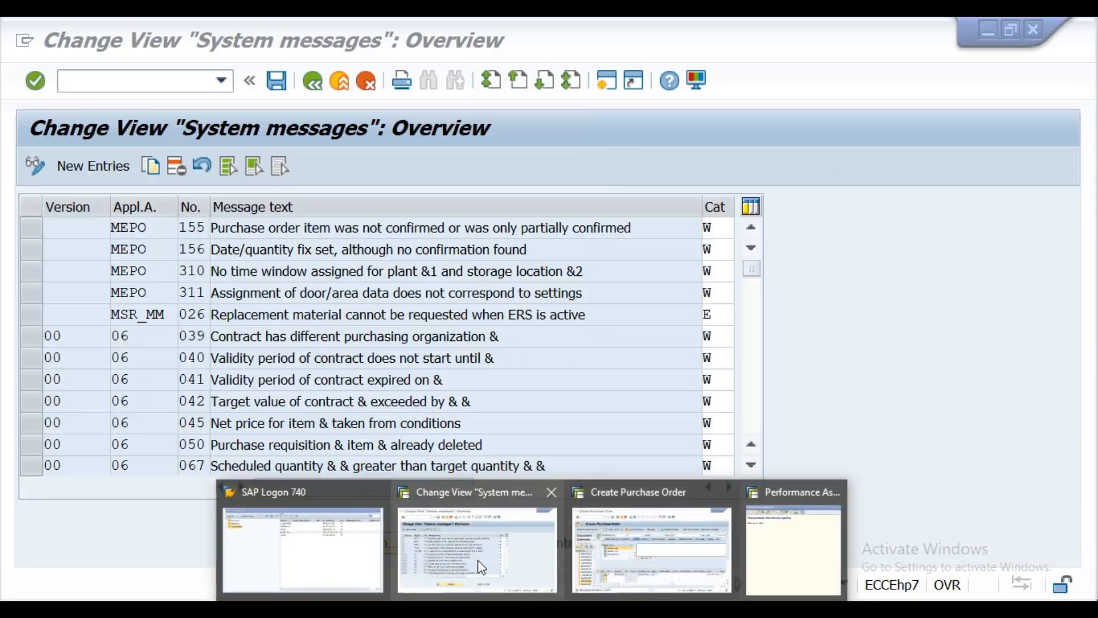
# Switch to the System messages overview and set the category of message 434 in application area 06, "This quotation item already rejected", to E
pyautogui.click(435, 549)
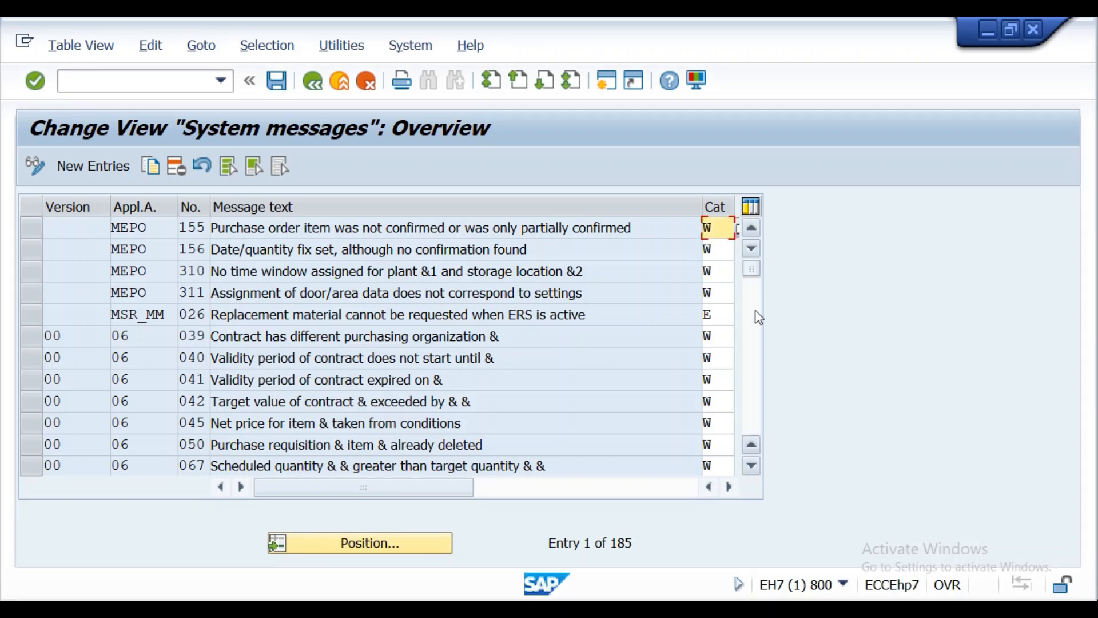
pyautogui.click(752, 466)
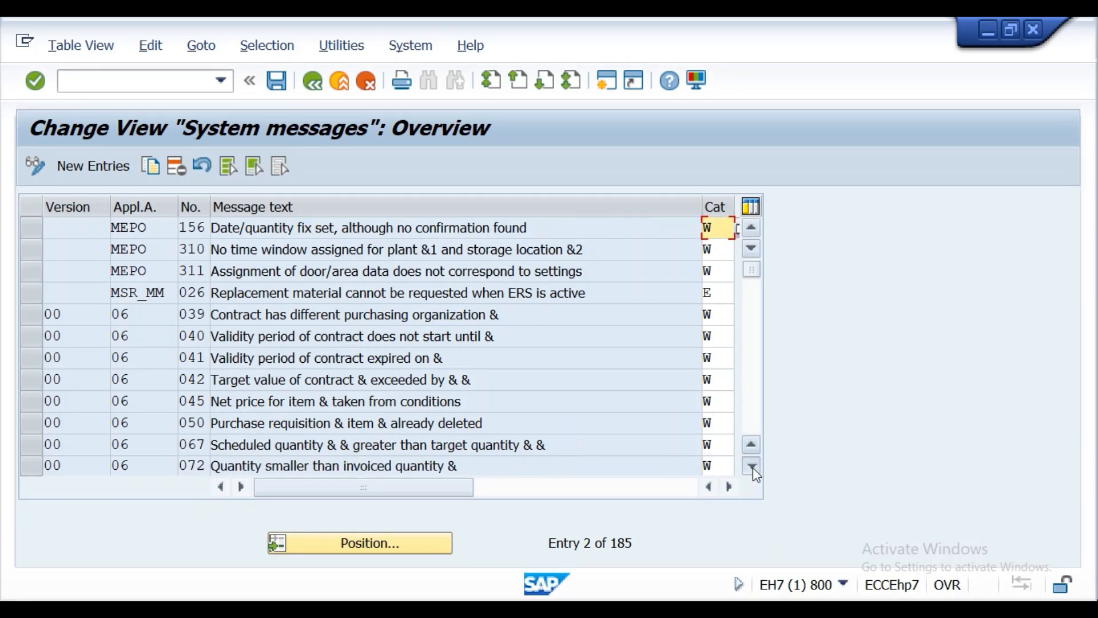
pyautogui.click(752, 466)
pyautogui.click(752, 466)
pyautogui.click(752, 466)
pyautogui.click(751, 466)
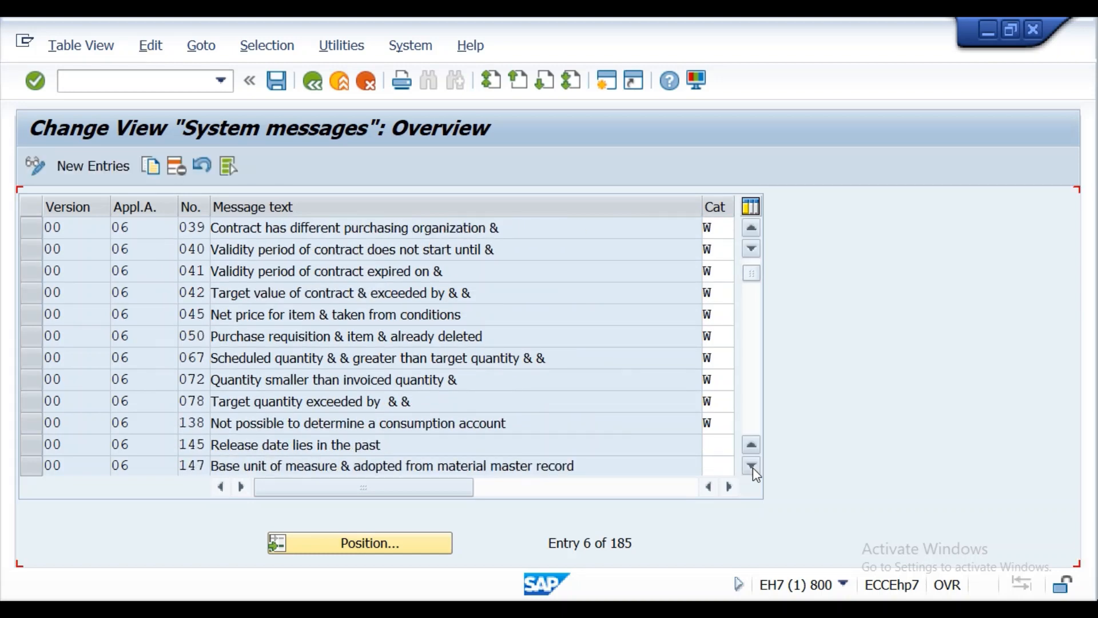
pyautogui.click(752, 467)
pyautogui.click(752, 467)
pyautogui.click(752, 466)
pyautogui.click(751, 466)
pyautogui.click(752, 466)
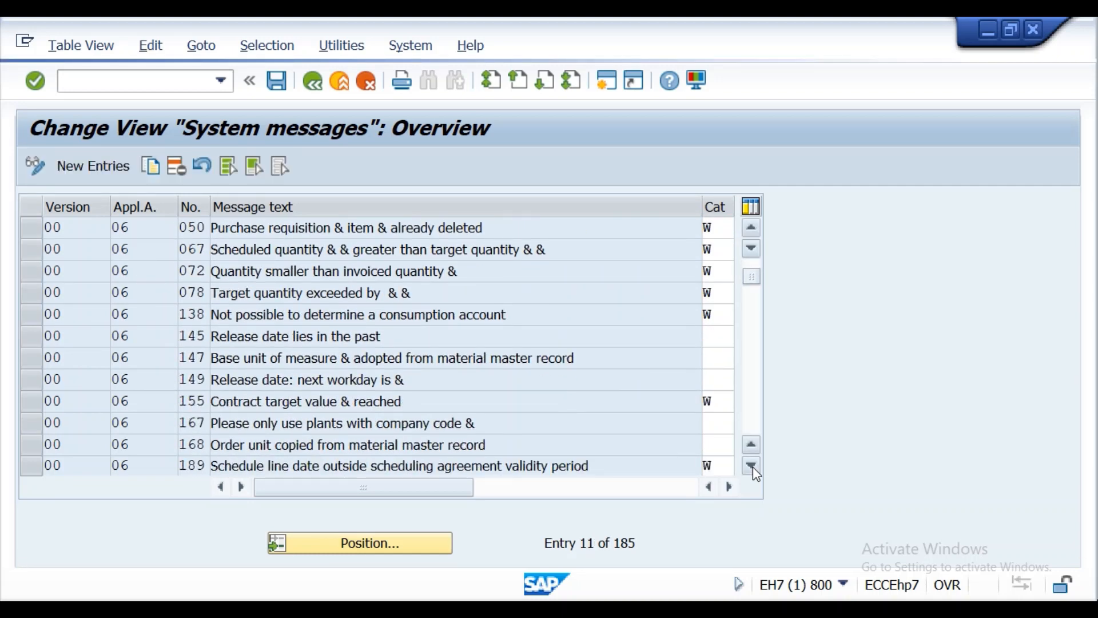
pyautogui.click(752, 466)
pyautogui.click(752, 466)
pyautogui.click(751, 466)
pyautogui.click(751, 466)
pyautogui.click(751, 466)
pyautogui.click(752, 467)
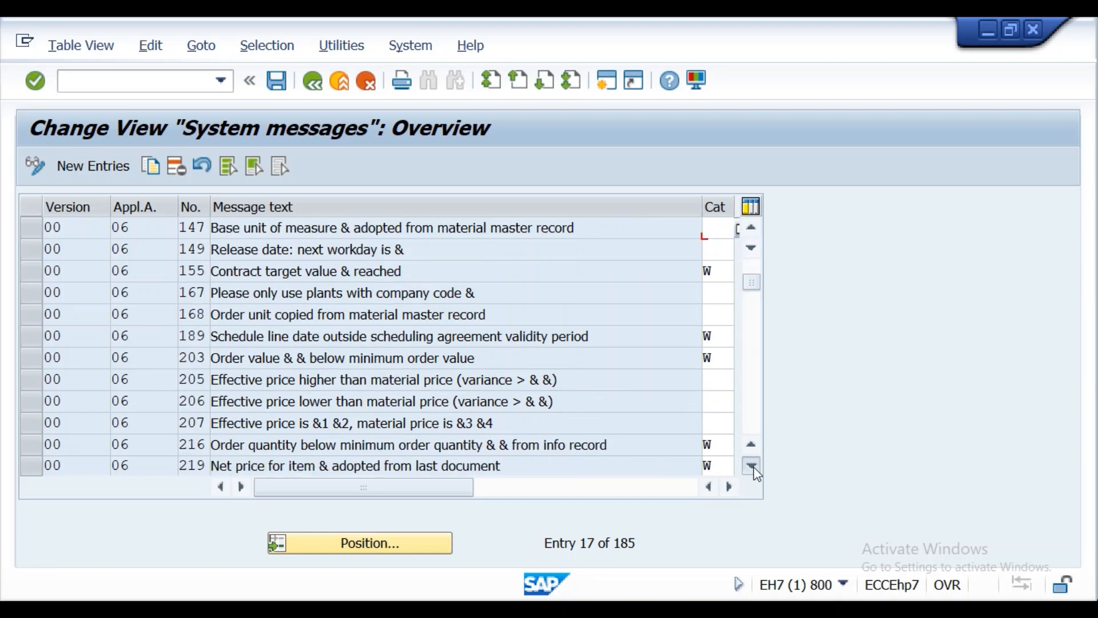
pyautogui.click(752, 466)
pyautogui.click(752, 467)
pyautogui.click(752, 466)
pyautogui.click(751, 467)
pyautogui.click(752, 466)
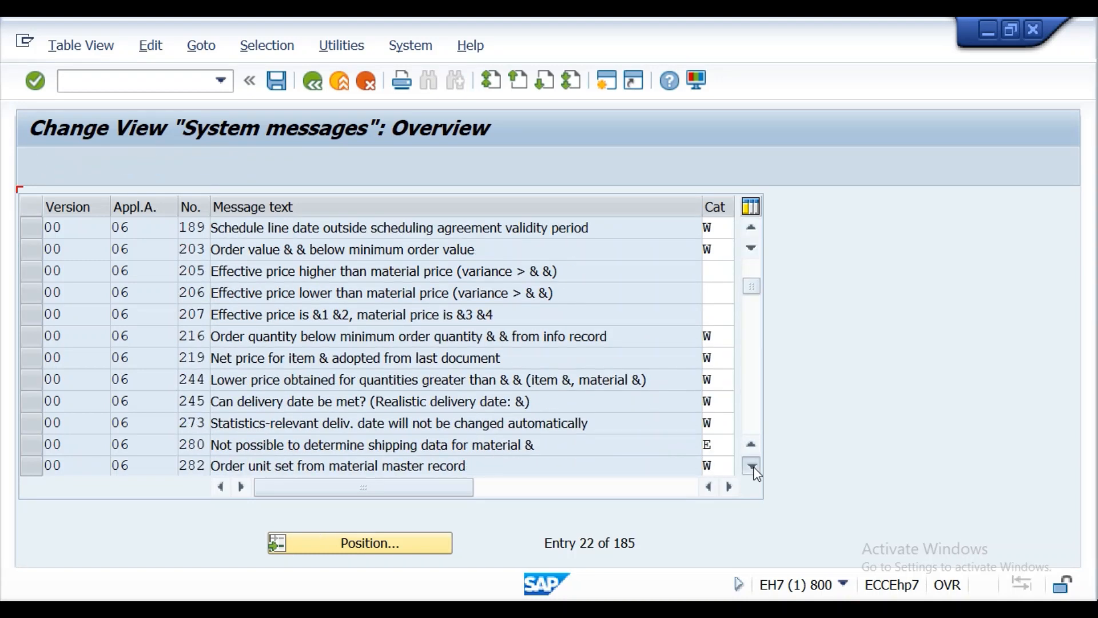
pyautogui.click(751, 466)
pyautogui.click(752, 467)
pyautogui.click(752, 466)
pyautogui.click(752, 466)
pyautogui.click(751, 466)
pyautogui.click(752, 467)
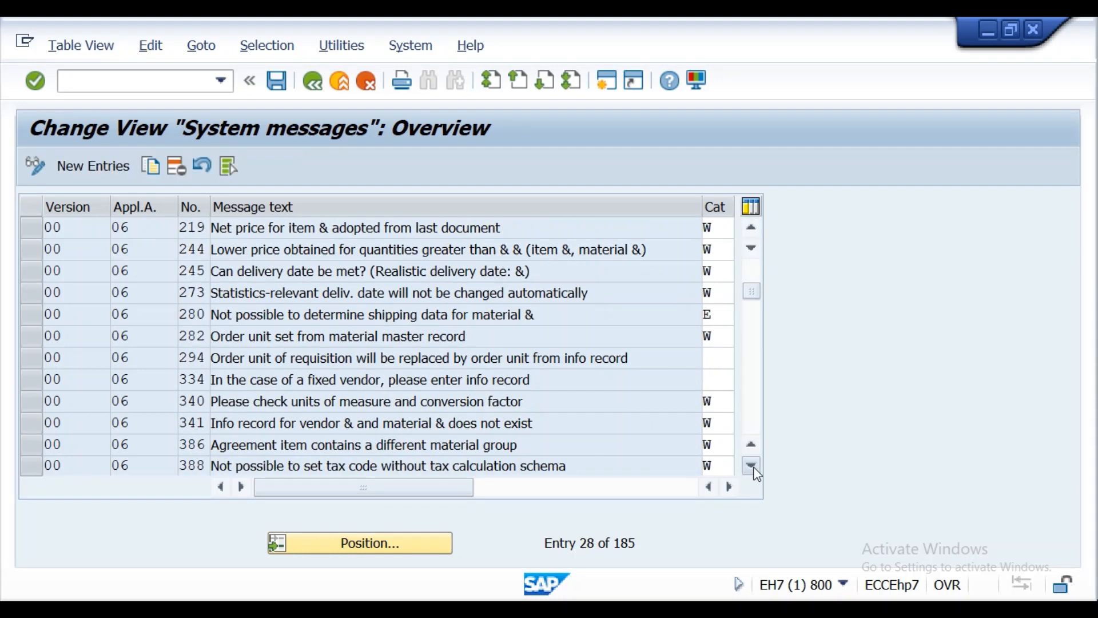
pyautogui.click(752, 466)
pyautogui.click(752, 466)
pyautogui.click(751, 466)
pyautogui.click(752, 467)
pyautogui.click(752, 466)
pyautogui.click(752, 466)
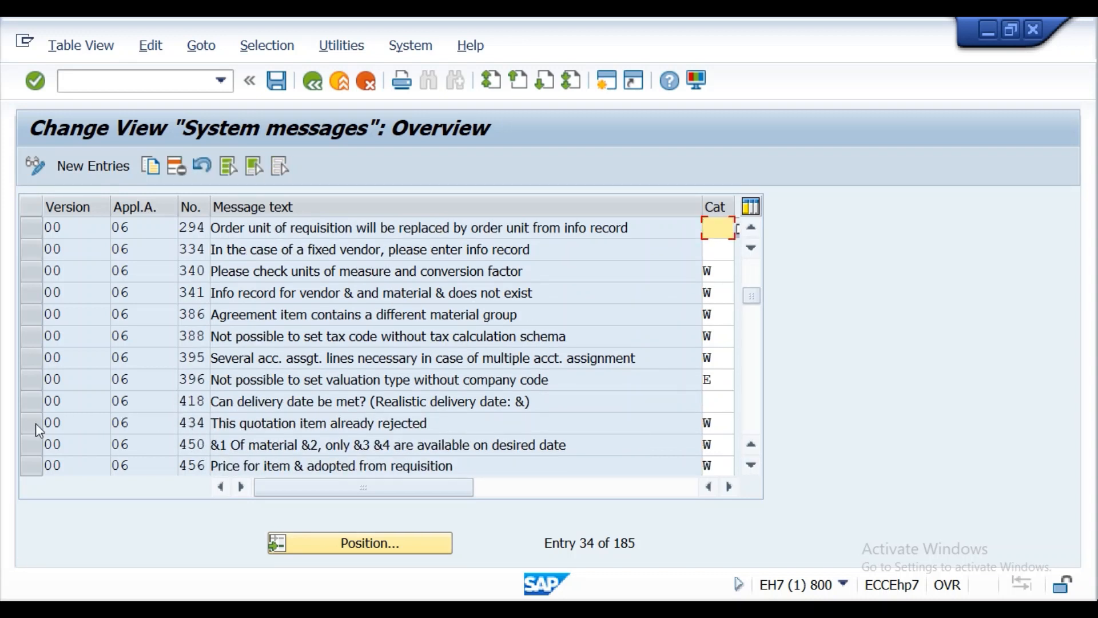
pyautogui.click(102, 430)
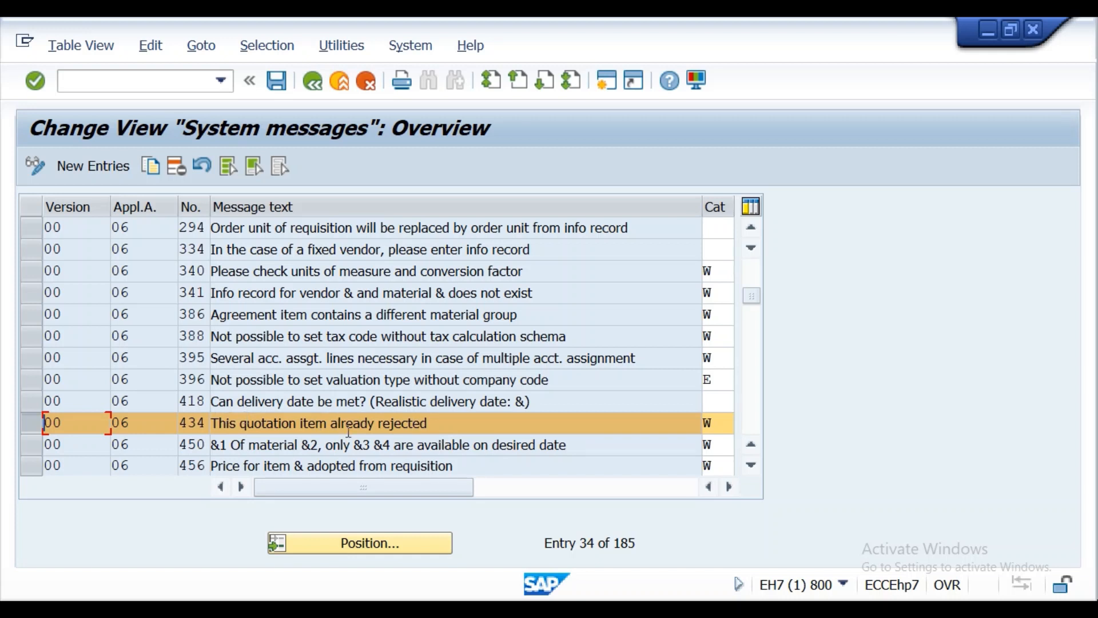
pyautogui.click(716, 422)
pyautogui.write('E')
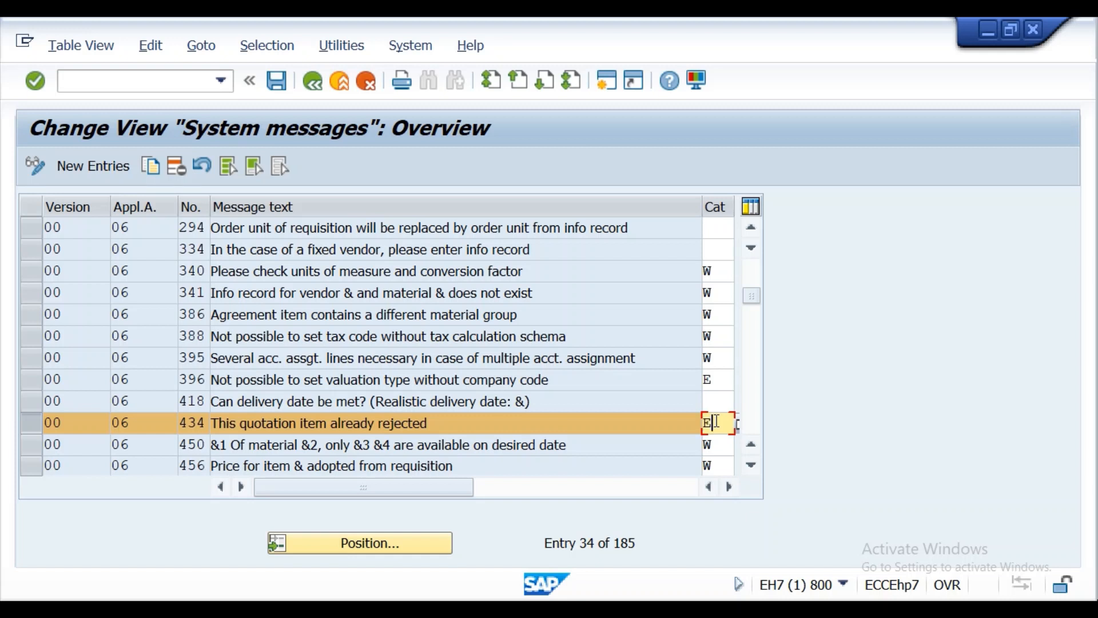
# Save the changed category of message 434 and record it in the proposed customizing request
pyautogui.click(36, 81)
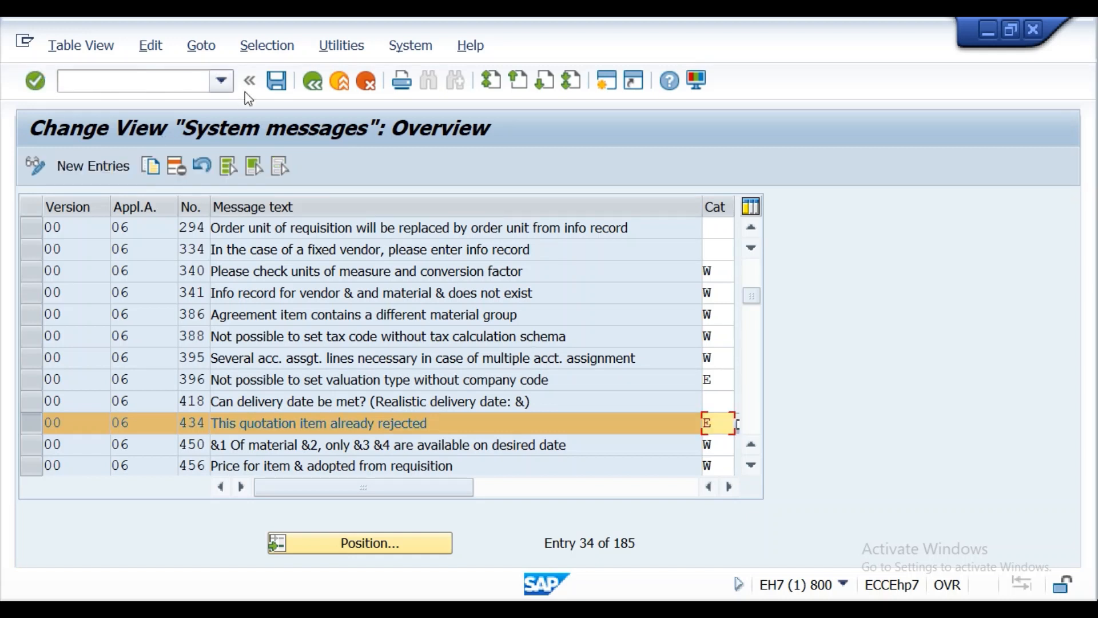
pyautogui.click(278, 82)
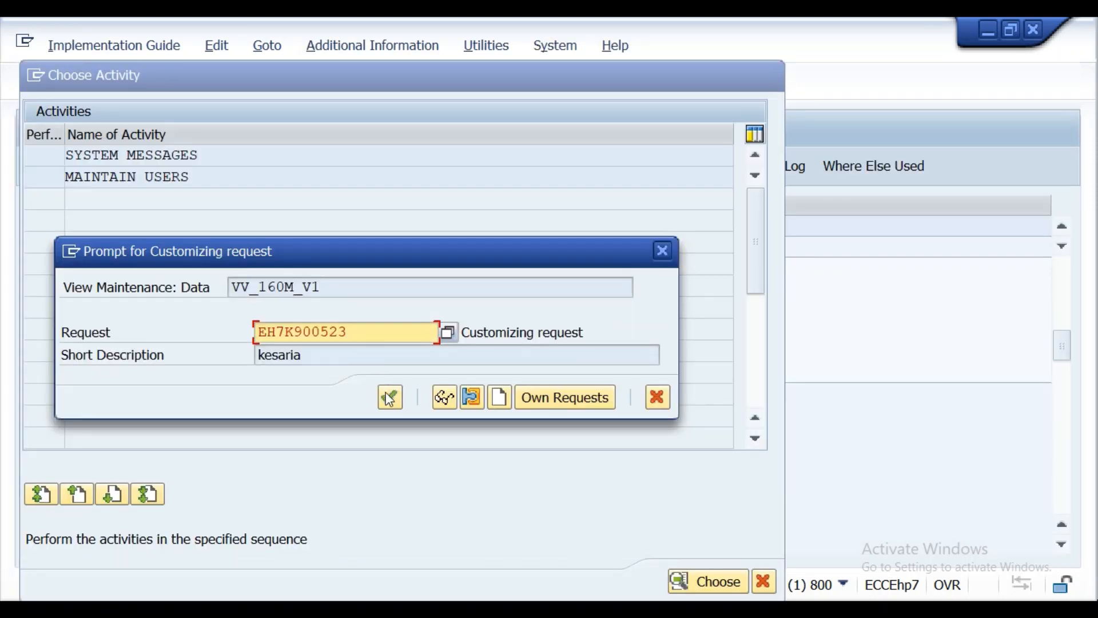
pyautogui.click(389, 399)
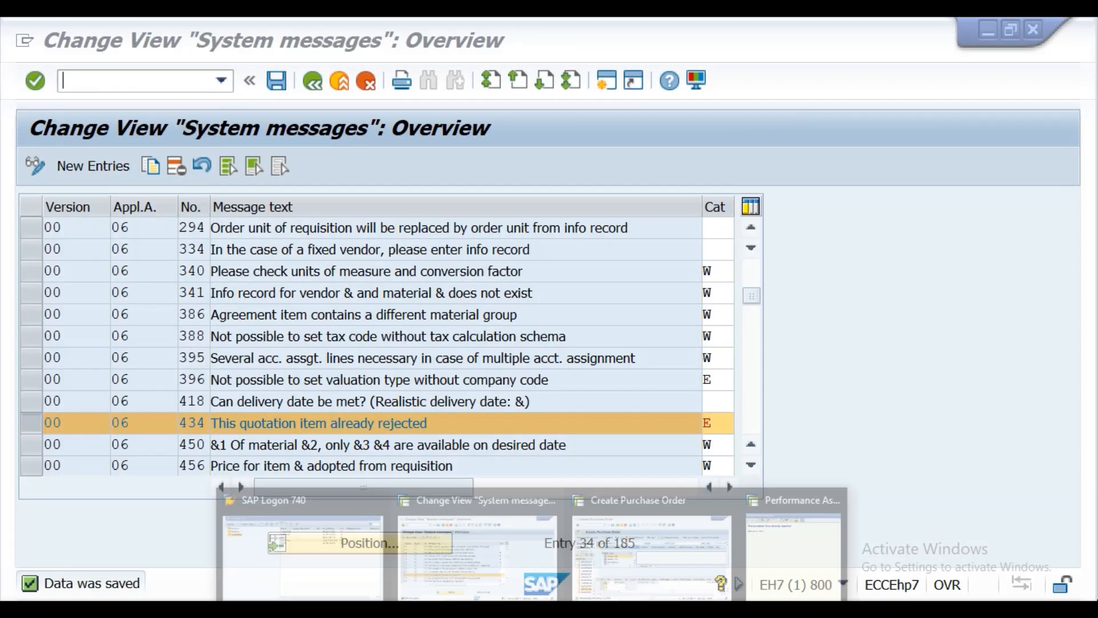
# Switch to the Create Purchase Order session, close the message details and document overview, and restart with an empty purchase order using /NME21N
pyautogui.click(627, 555)
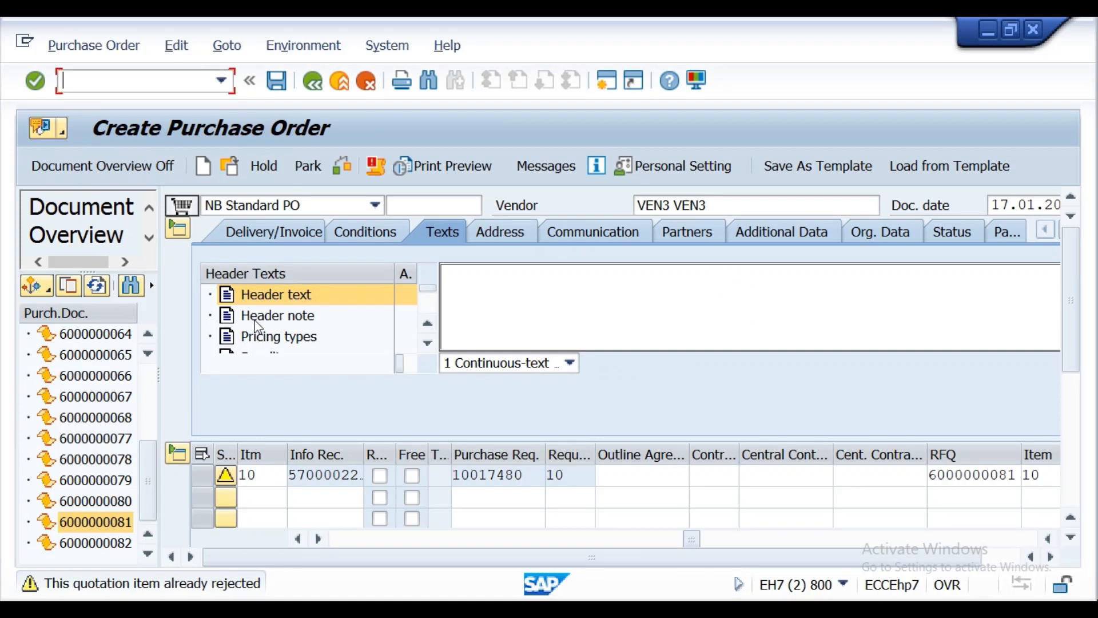
pyautogui.click(92, 167)
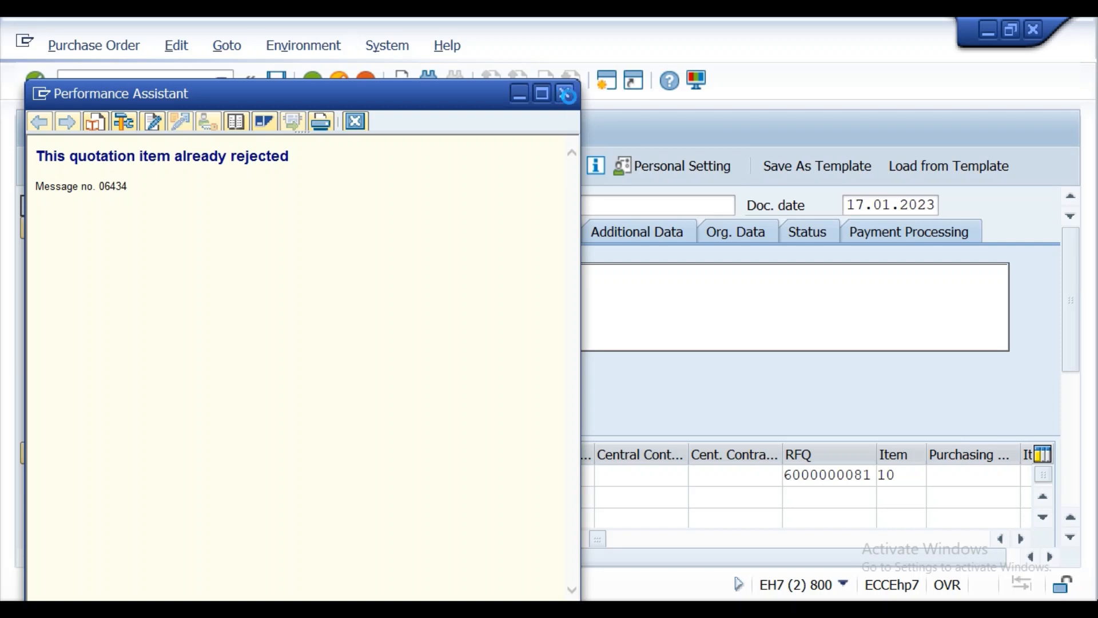
pyautogui.click(566, 93)
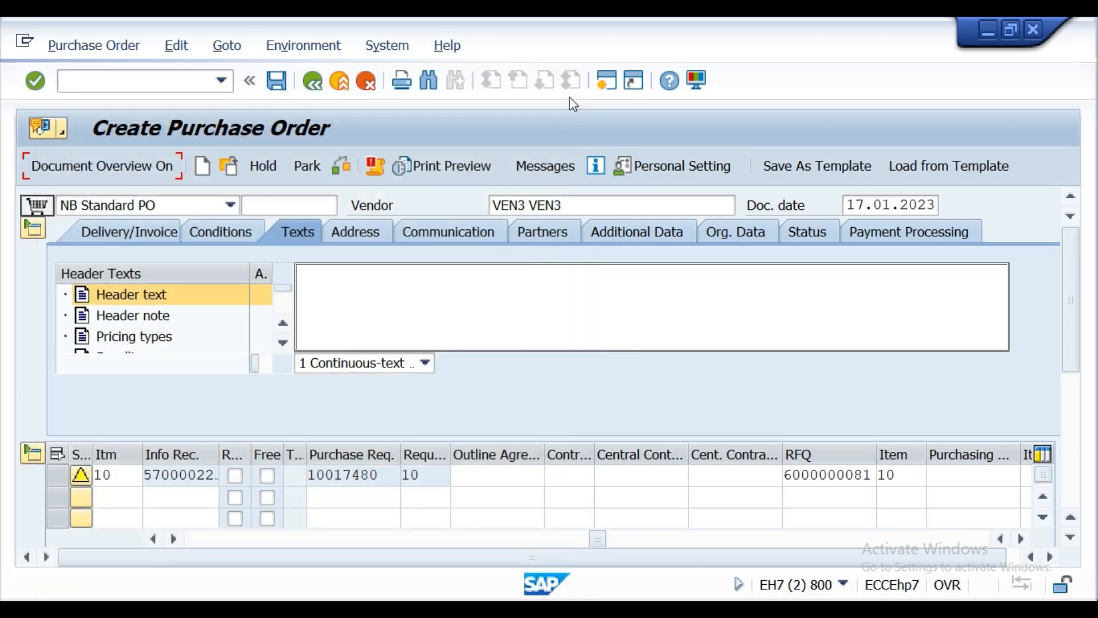
pyautogui.click(158, 81)
pyautogui.write('/')
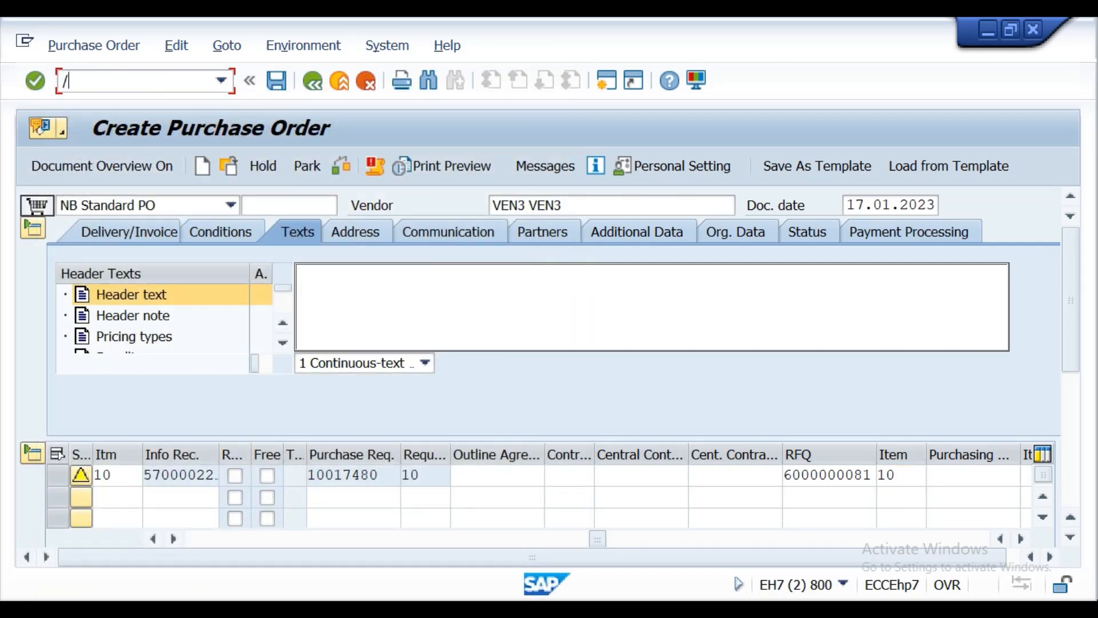
pyautogui.write('NME21N')
pyautogui.press('Return')
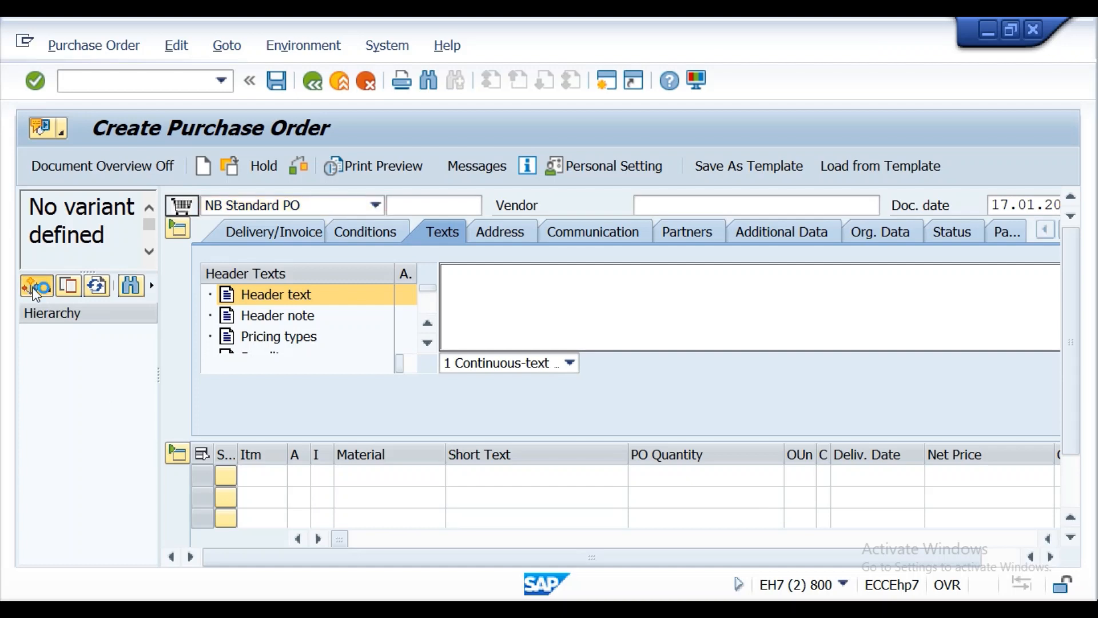
# List the requests for quotations for plant KL01 in the new purchase order's document overview
pyautogui.click(36, 287)
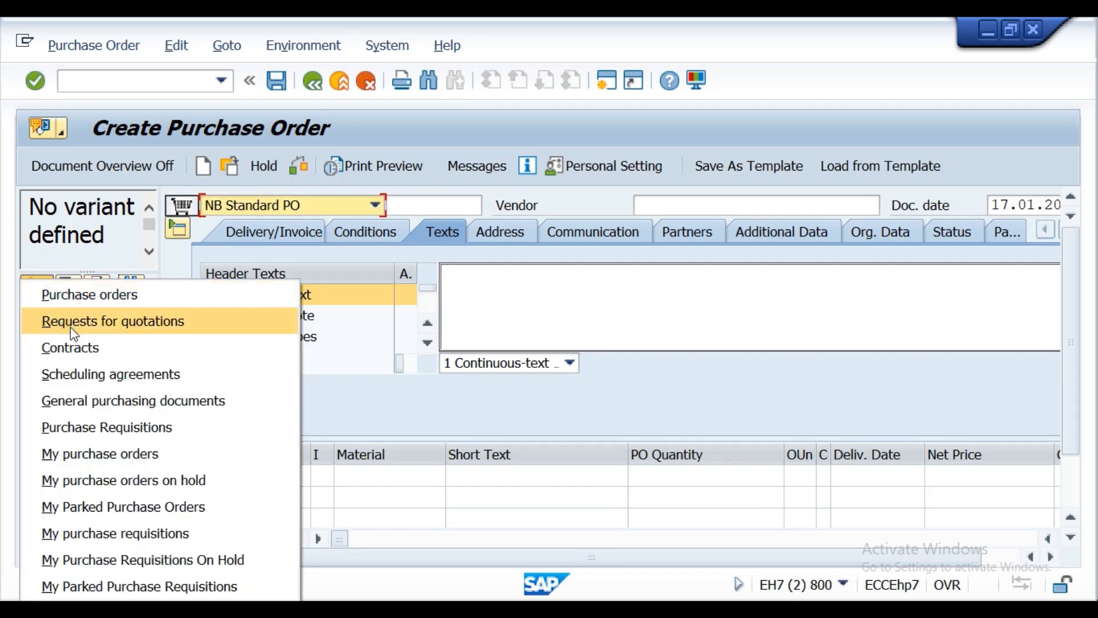
pyautogui.click(71, 328)
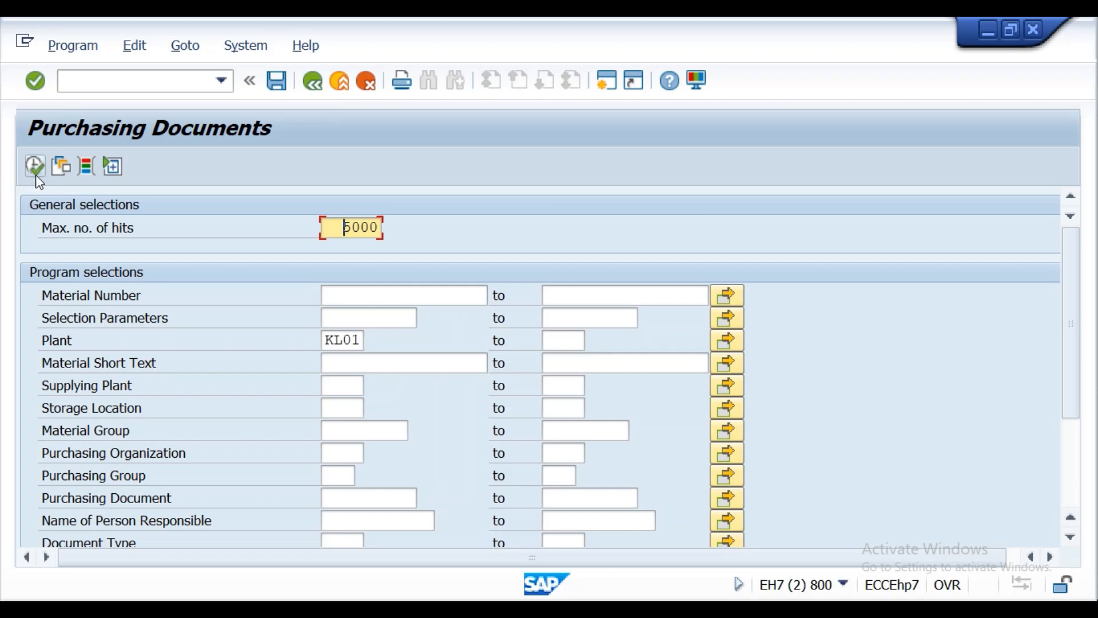
pyautogui.click(36, 174)
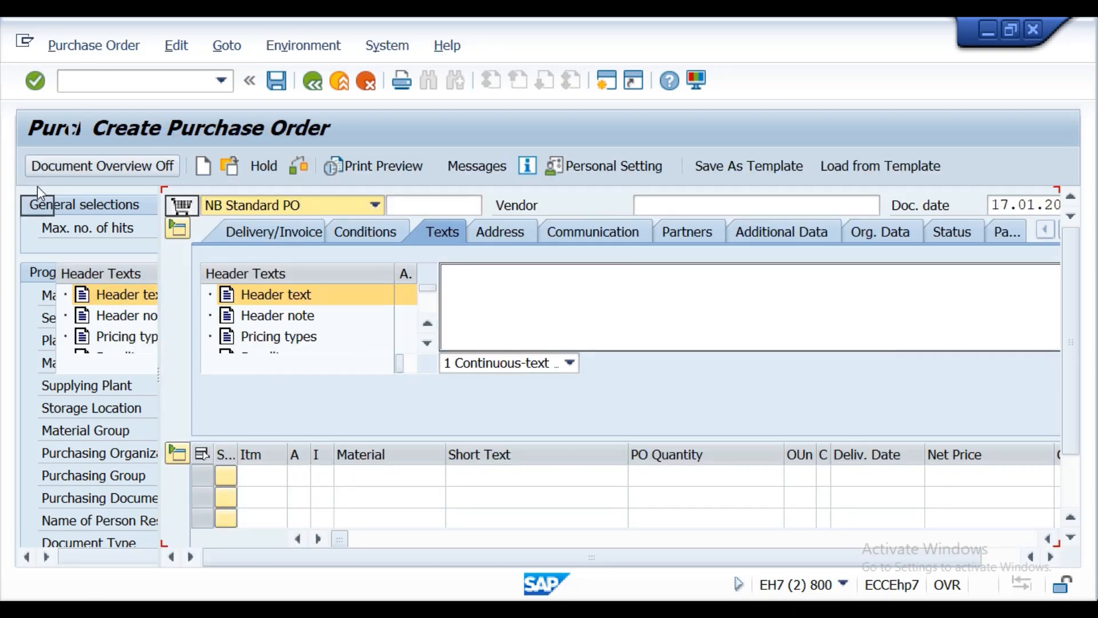
# Adopt the second-to-last request for quotation into the new purchase order, then view and close the details of the resulting status message
pyautogui.moveTo(146, 424); pyautogui.dragTo(160, 521)
pyautogui.click(95, 521)
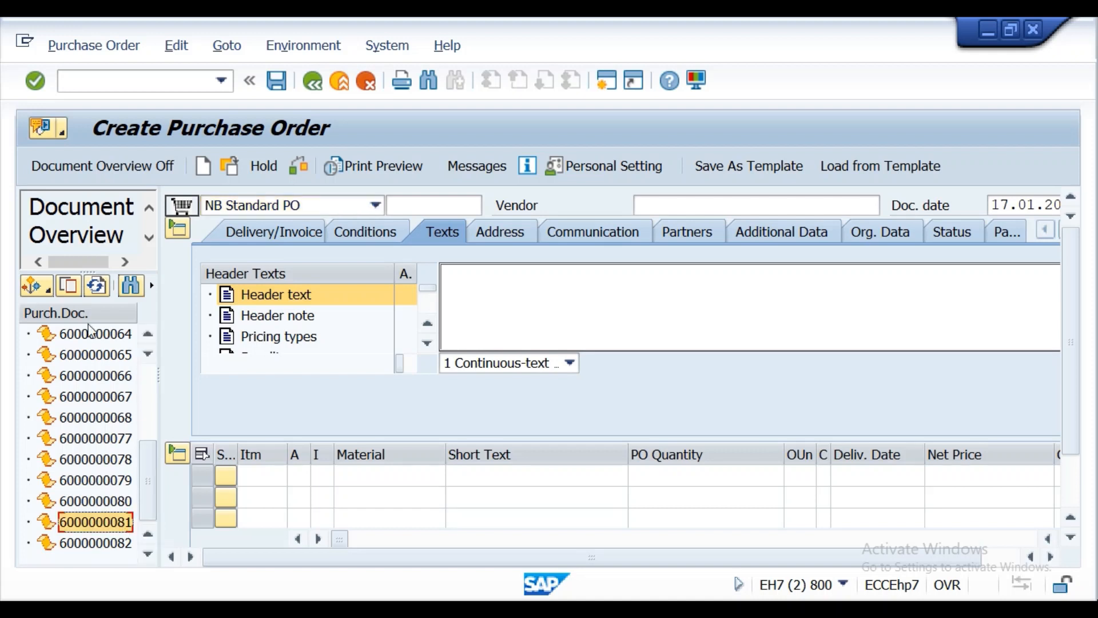
pyautogui.doubleClick(94, 522)
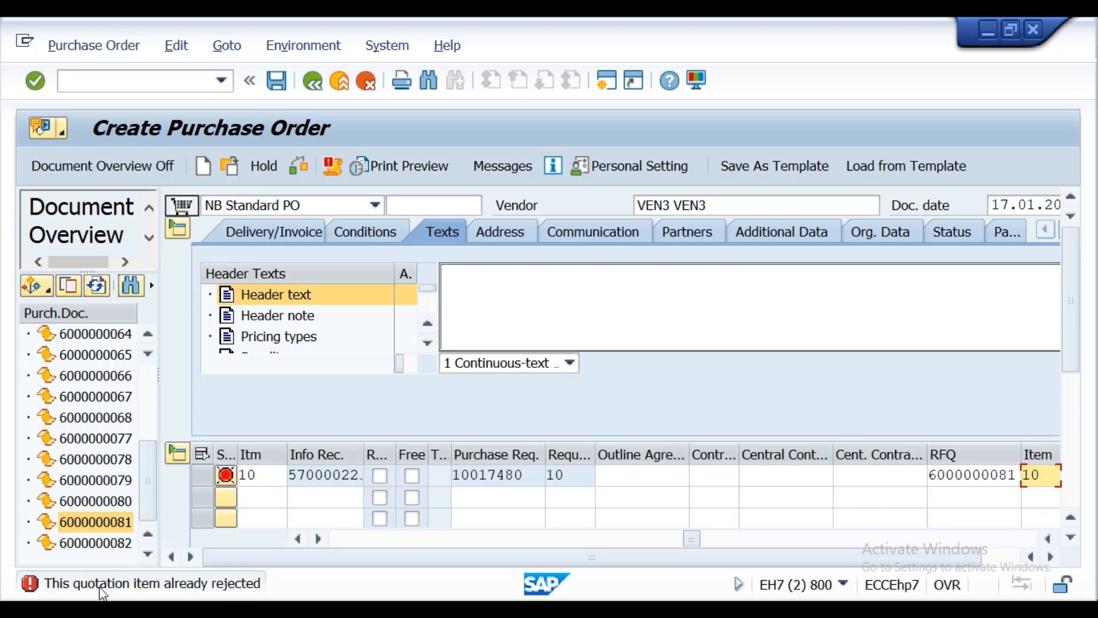
pyautogui.doubleClick(100, 586)
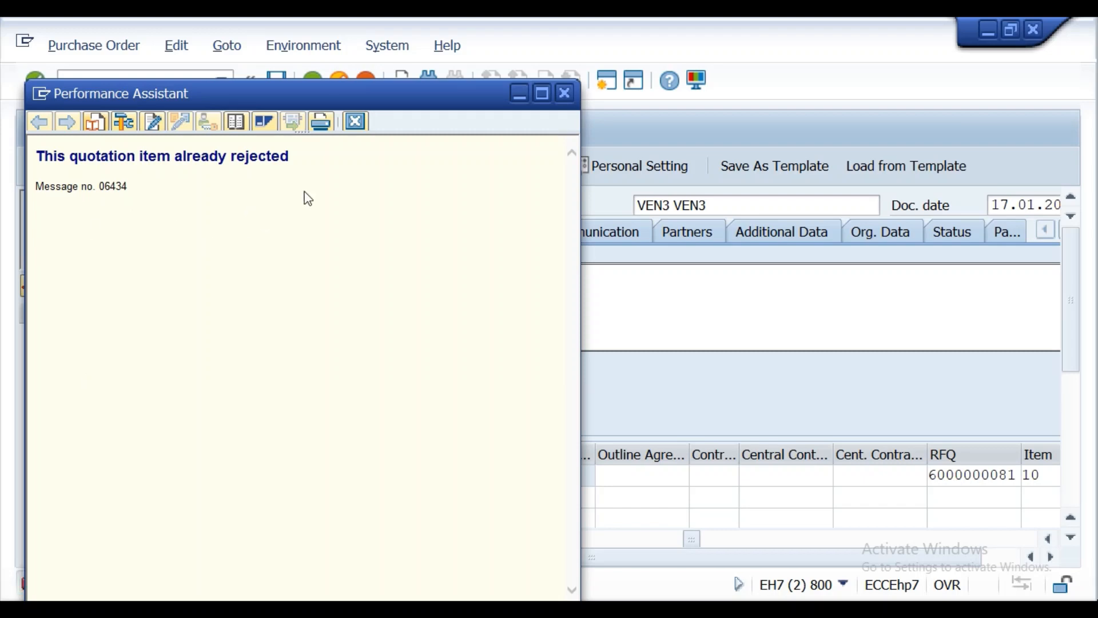
pyautogui.click(565, 93)
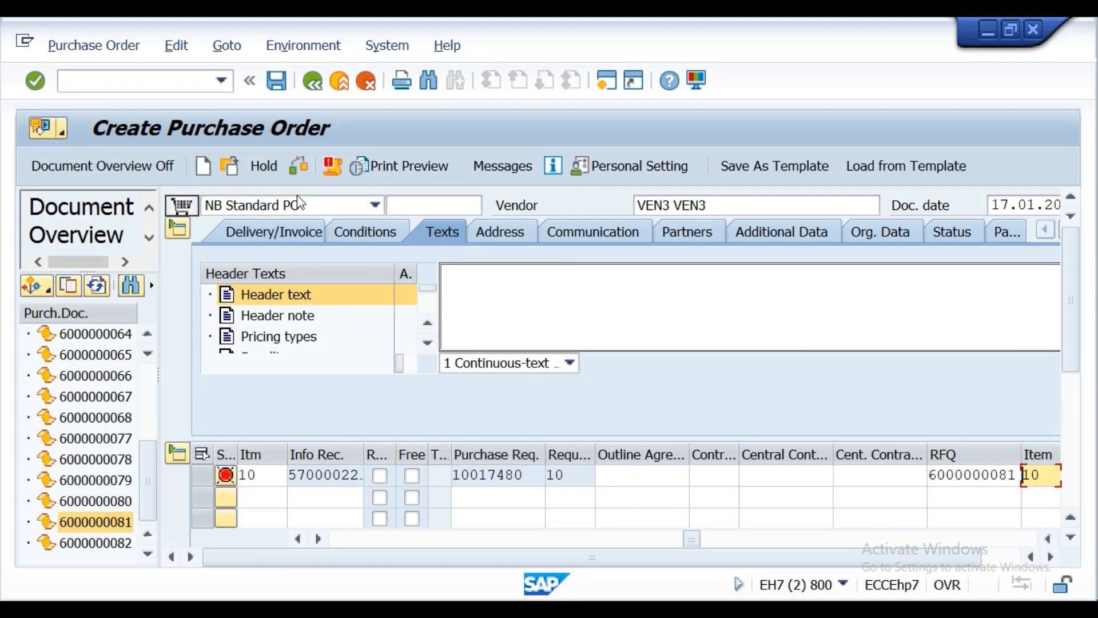
# Check the purchase order's messages, then try to save it and dismiss the faulty-document prompt
pyautogui.click(297, 173)
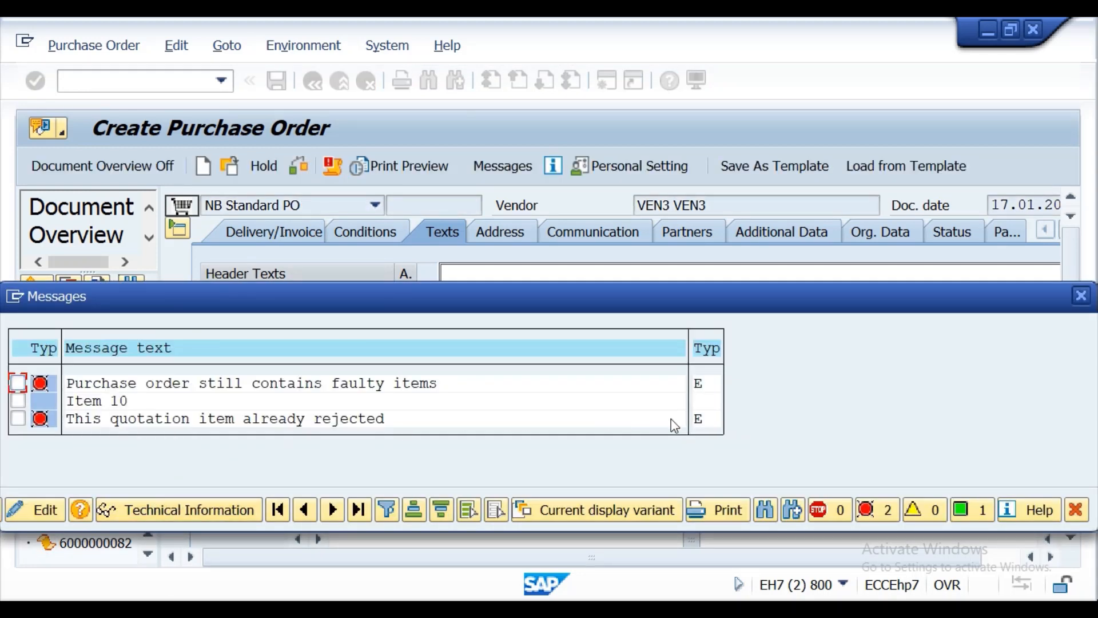
pyautogui.click(1081, 296)
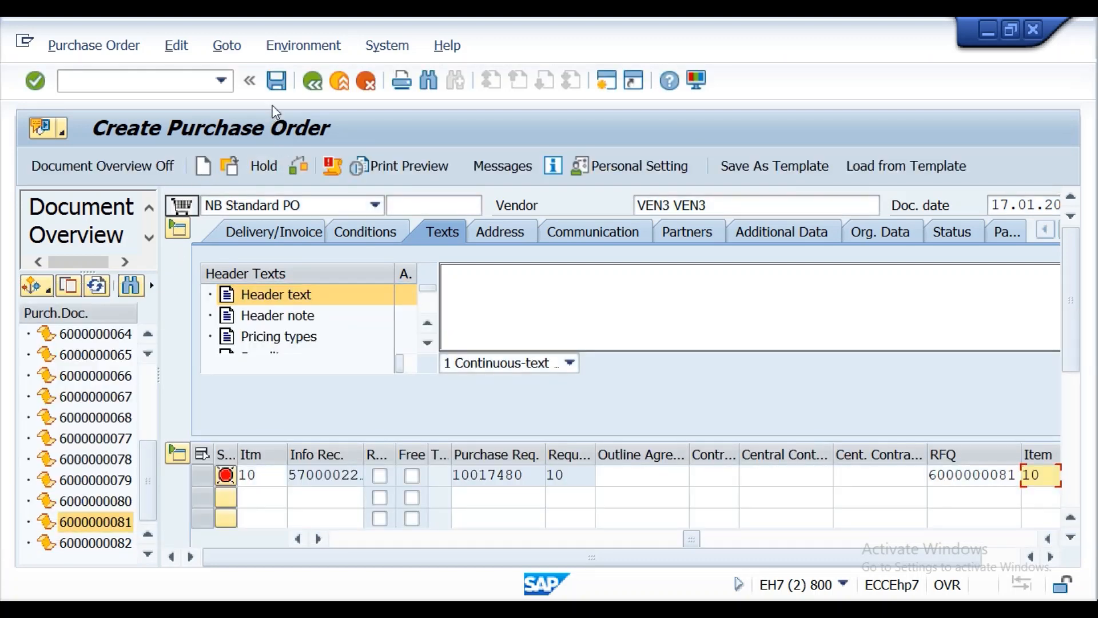
pyautogui.click(274, 83)
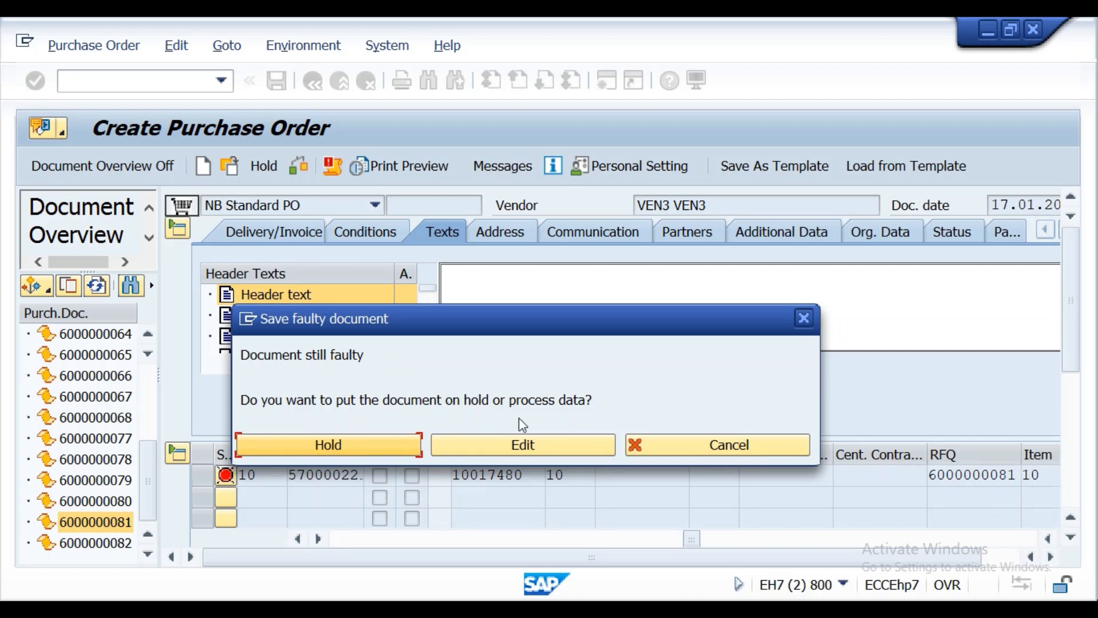
pyautogui.click(802, 319)
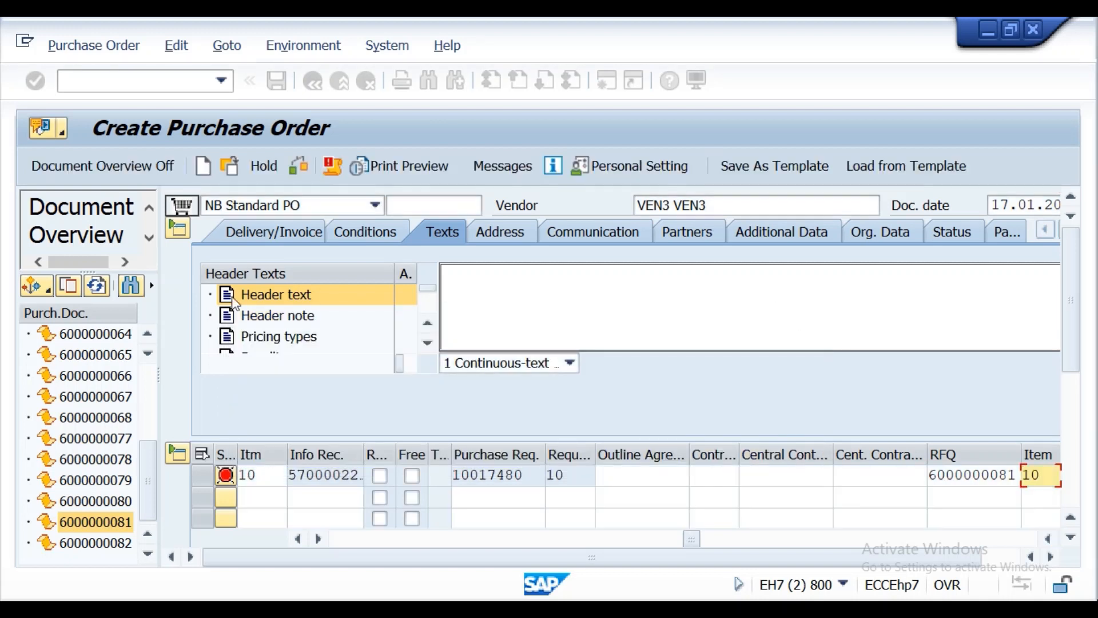
pyautogui.click(114, 83)
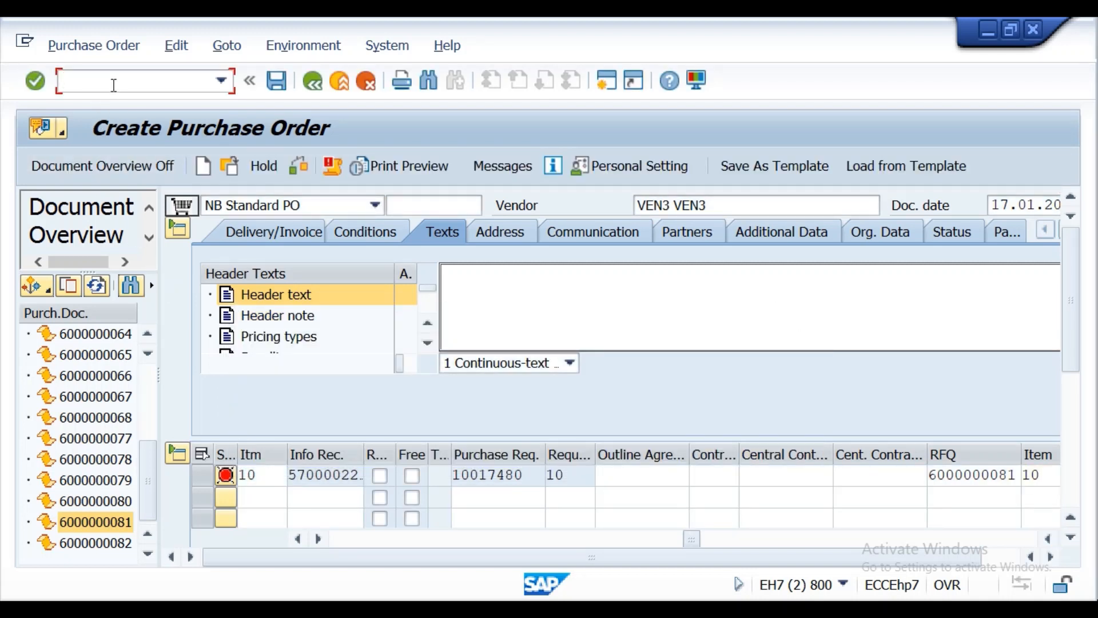
pyautogui.write('/N')
pyautogui.write('SPRO')
# Switch to the System messages session, leave it with /N, and display the SAP Reference IMG through transaction SPRO
pyautogui.moveTo(532, 609)
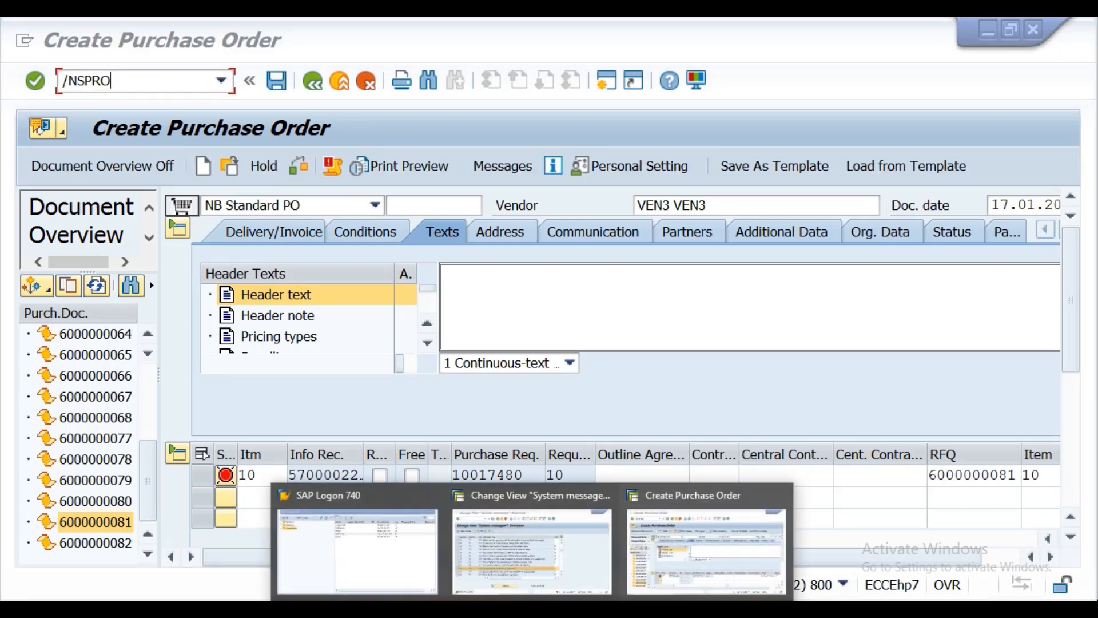
pyautogui.click(522, 575)
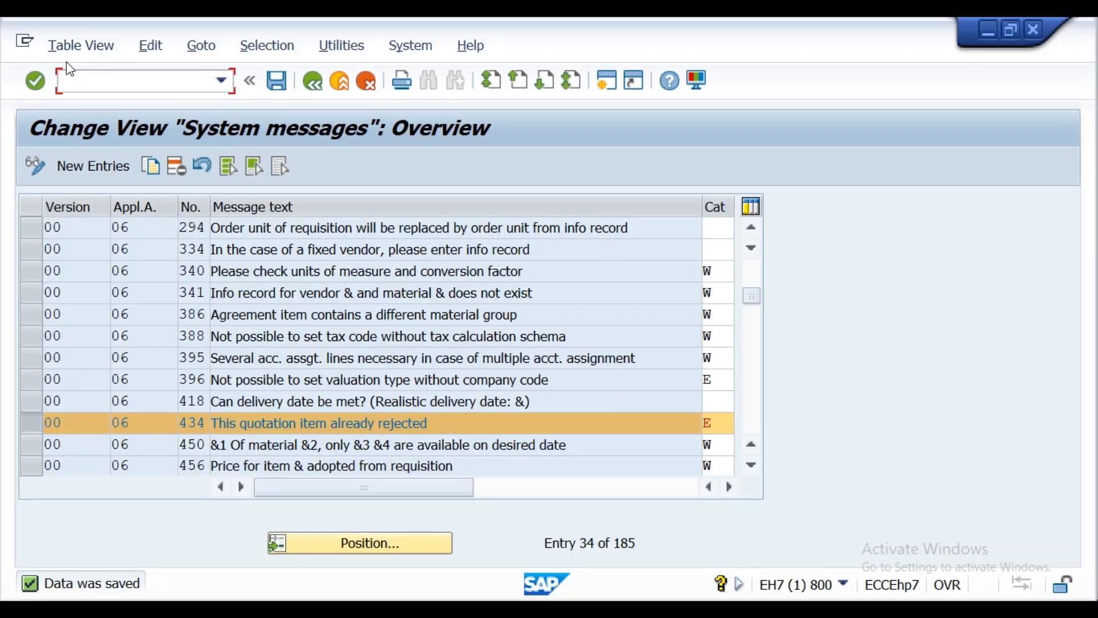
pyautogui.write('/N')
pyautogui.press('Return')
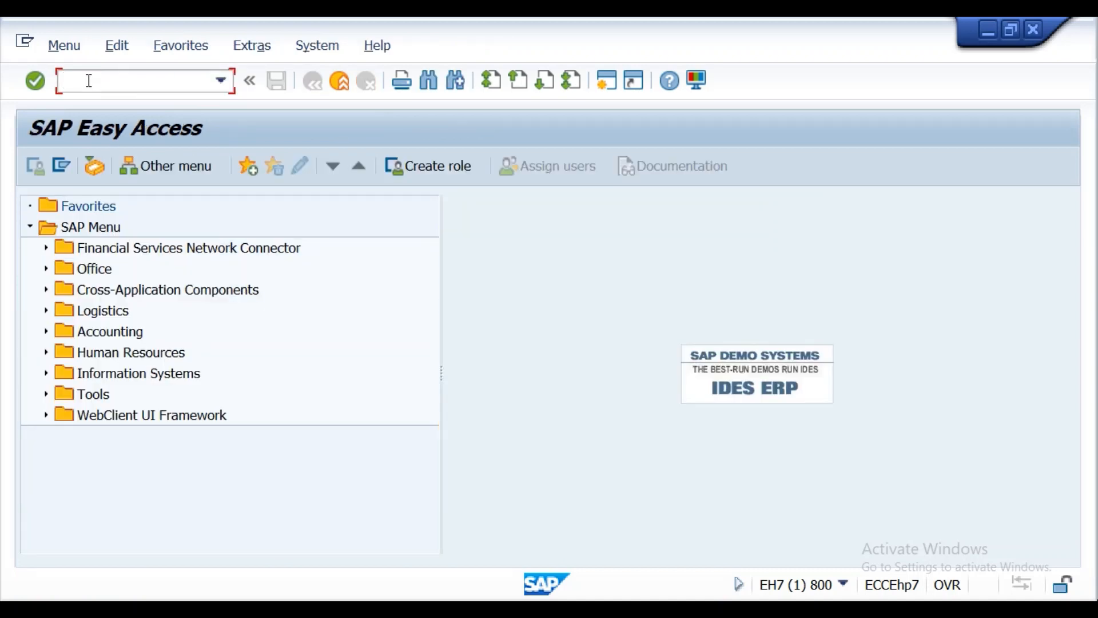
pyautogui.write('SPRO')
pyautogui.press('Return')
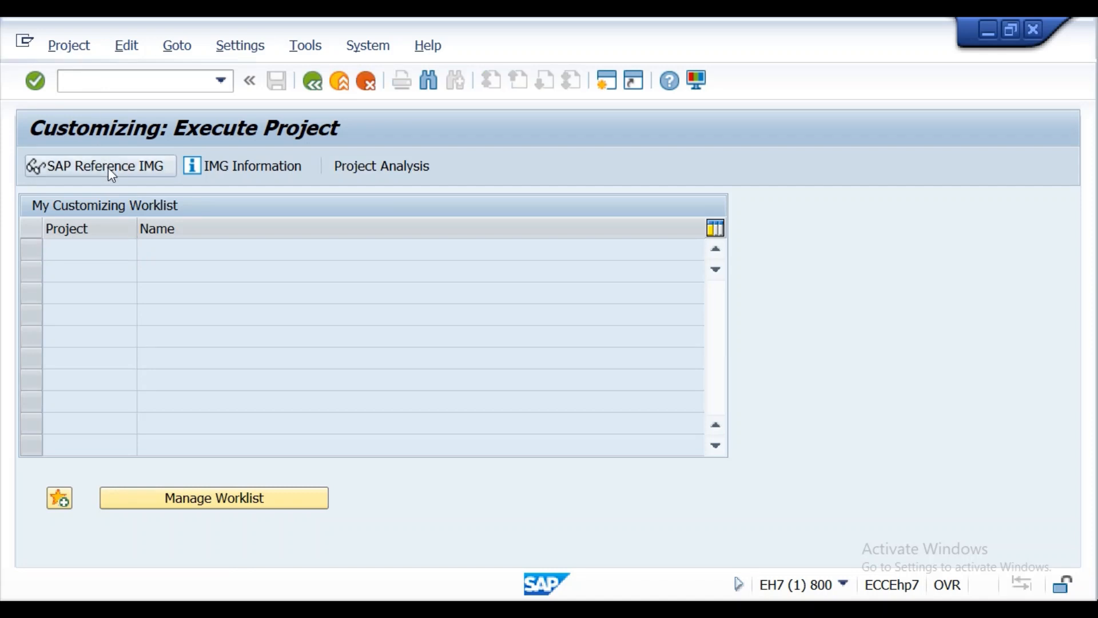
pyautogui.click(108, 167)
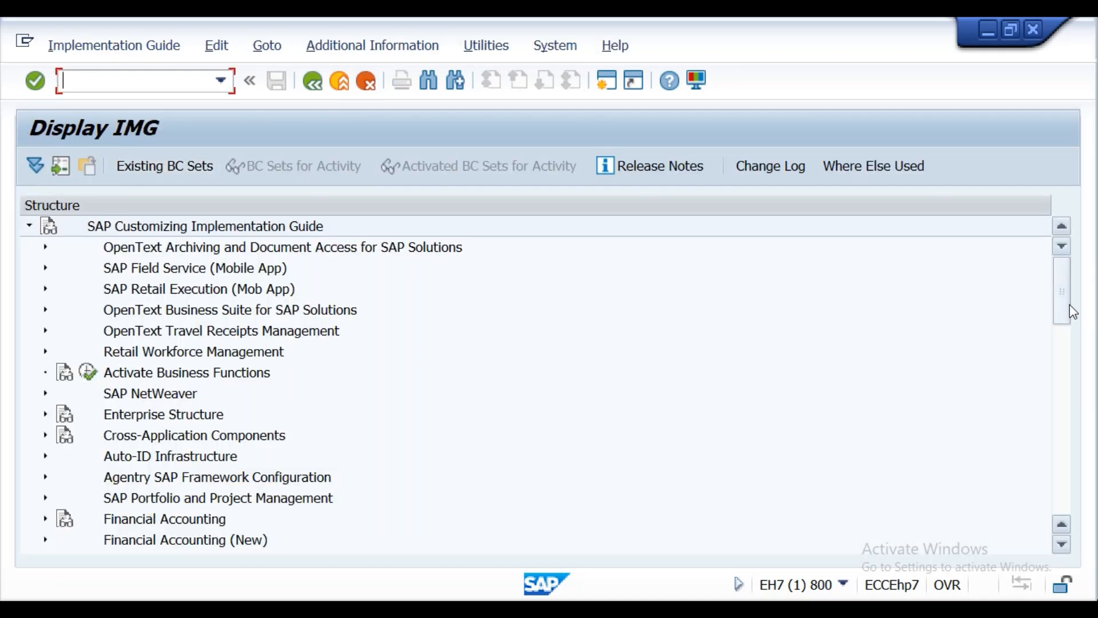
# Open the System messages activity of Define Attributes of System Messages, under Materials Management, Purchasing, Environment Data
pyautogui.moveTo(1073, 312); pyautogui.dragTo(1067, 389)
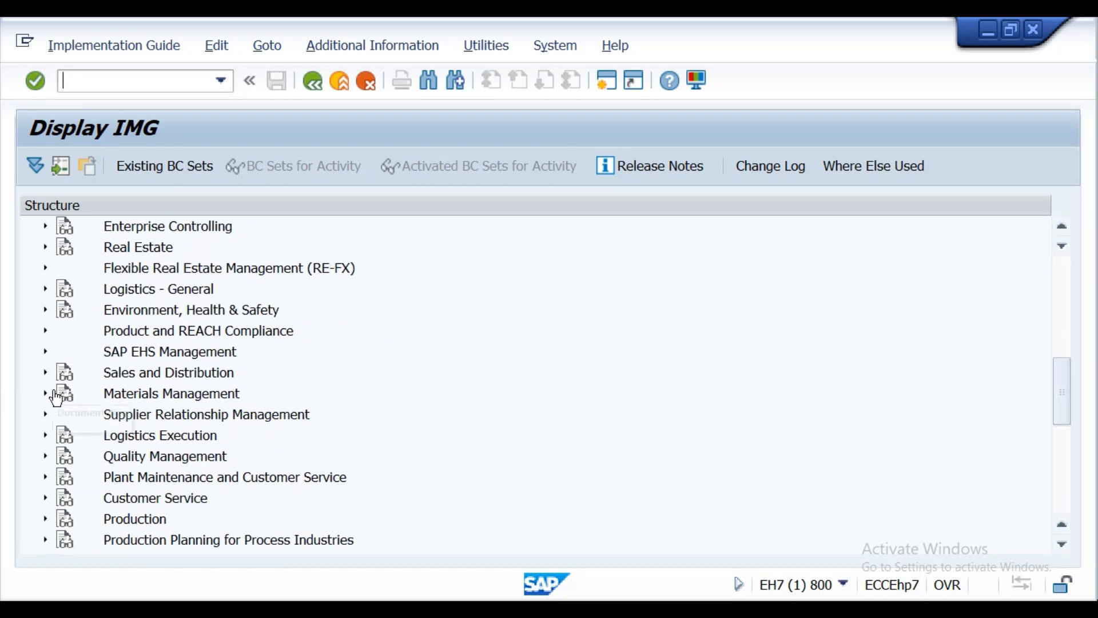
pyautogui.click(47, 394)
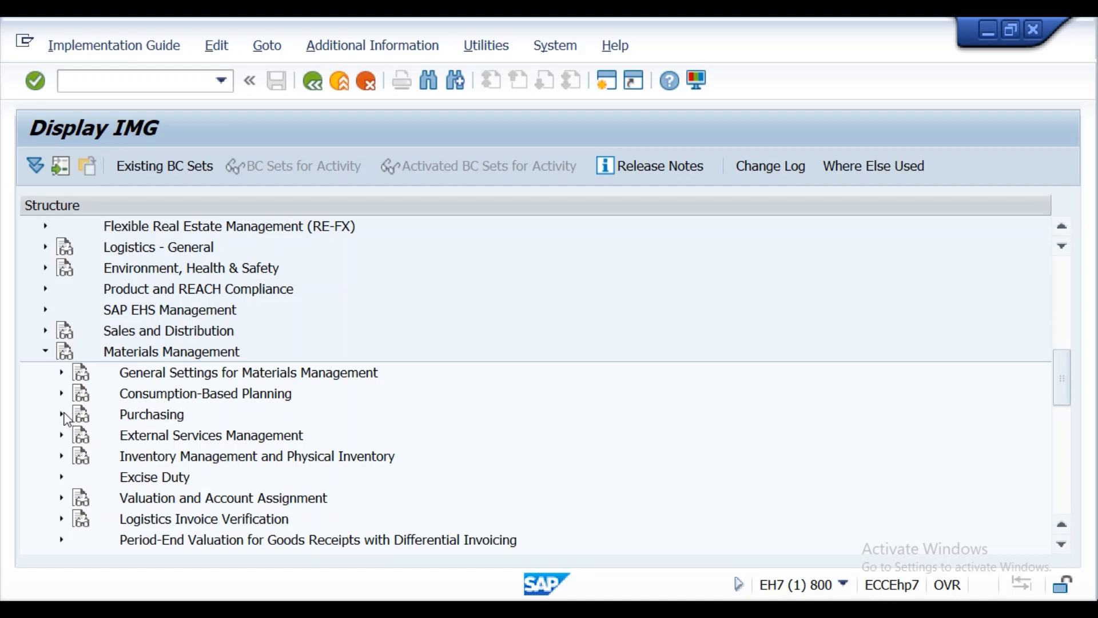
pyautogui.click(62, 414)
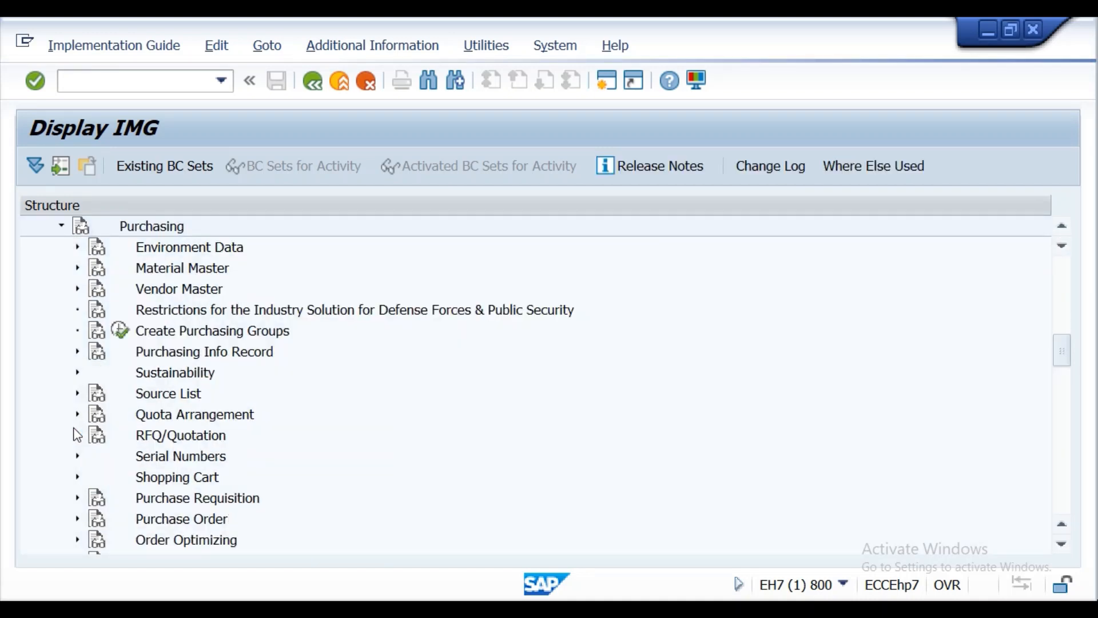
pyautogui.click(77, 247)
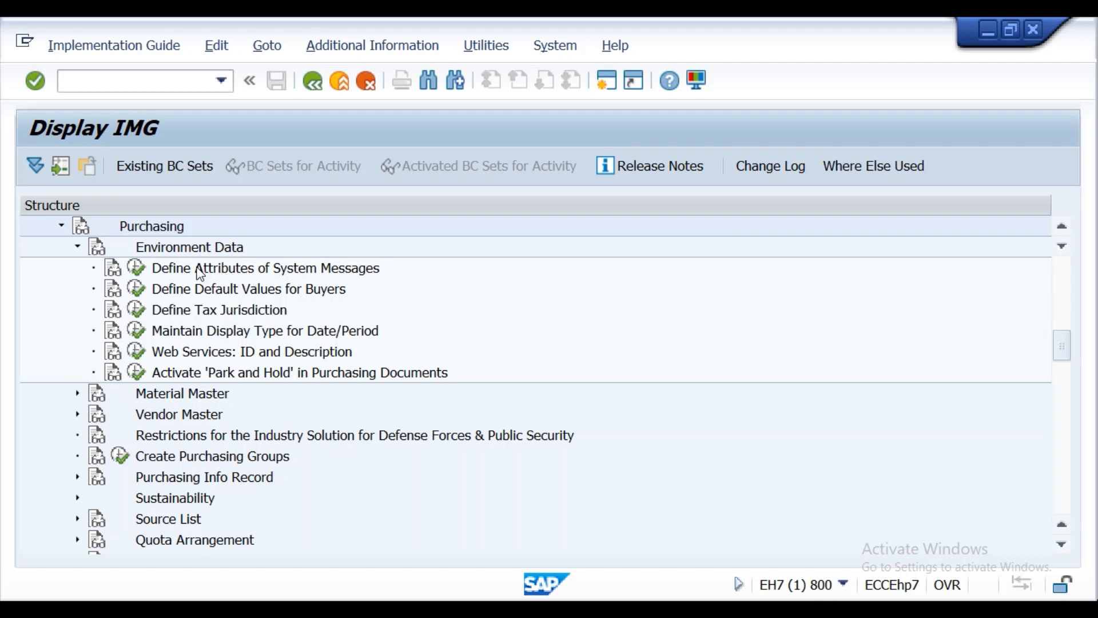
pyautogui.click(136, 269)
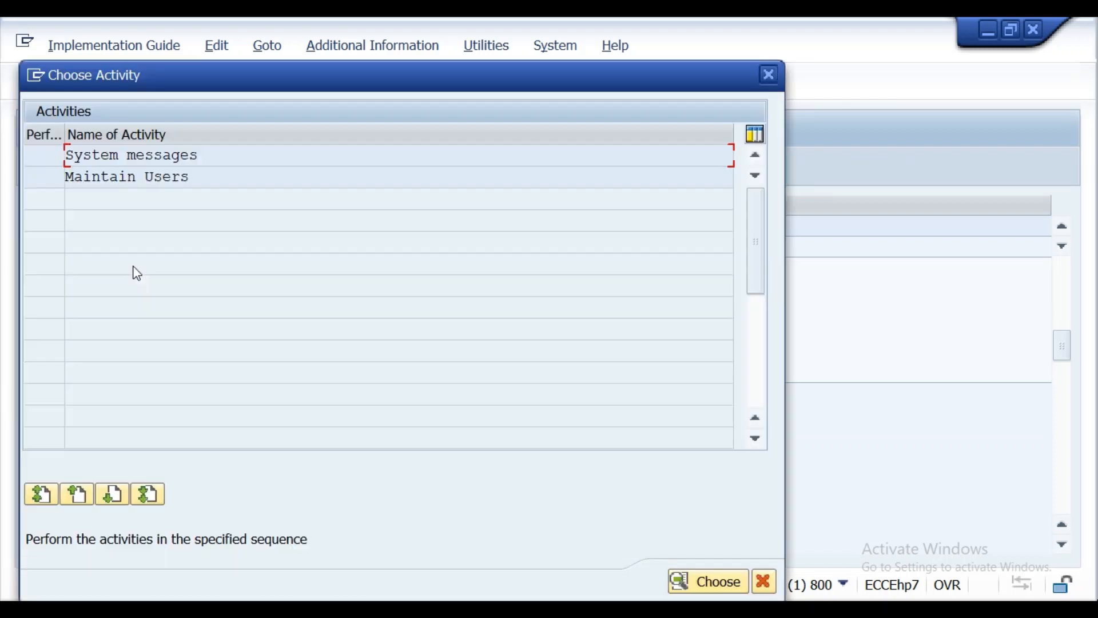
pyautogui.doubleClick(121, 154)
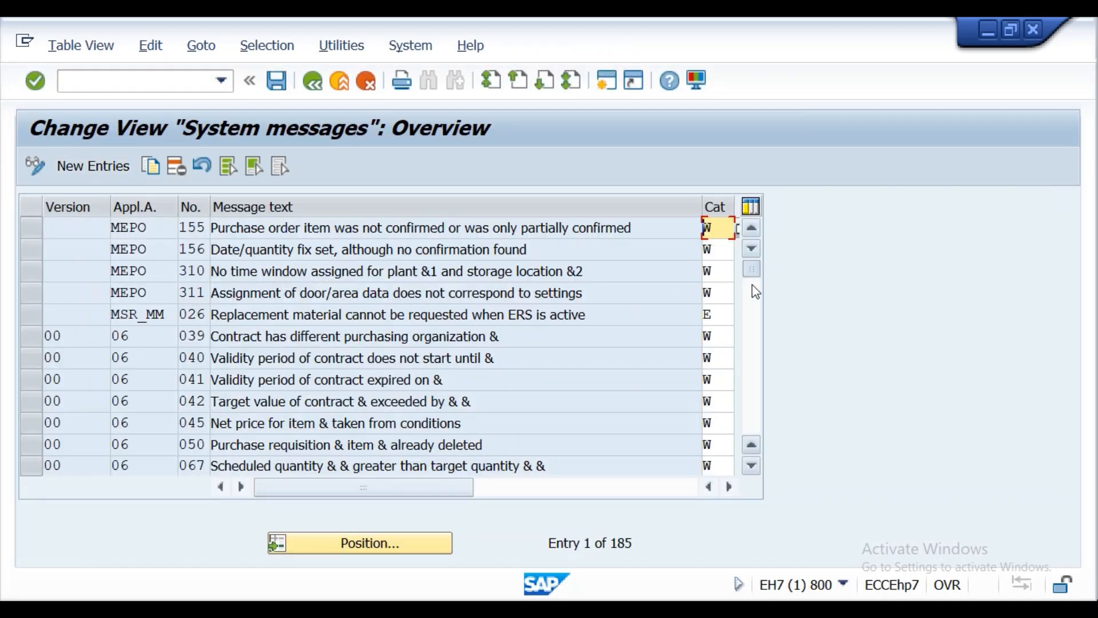
# Set the category of message 434 in application area 06, "This quotation item already rejected", to W
pyautogui.moveTo(752, 269); pyautogui.dragTo(756, 299)
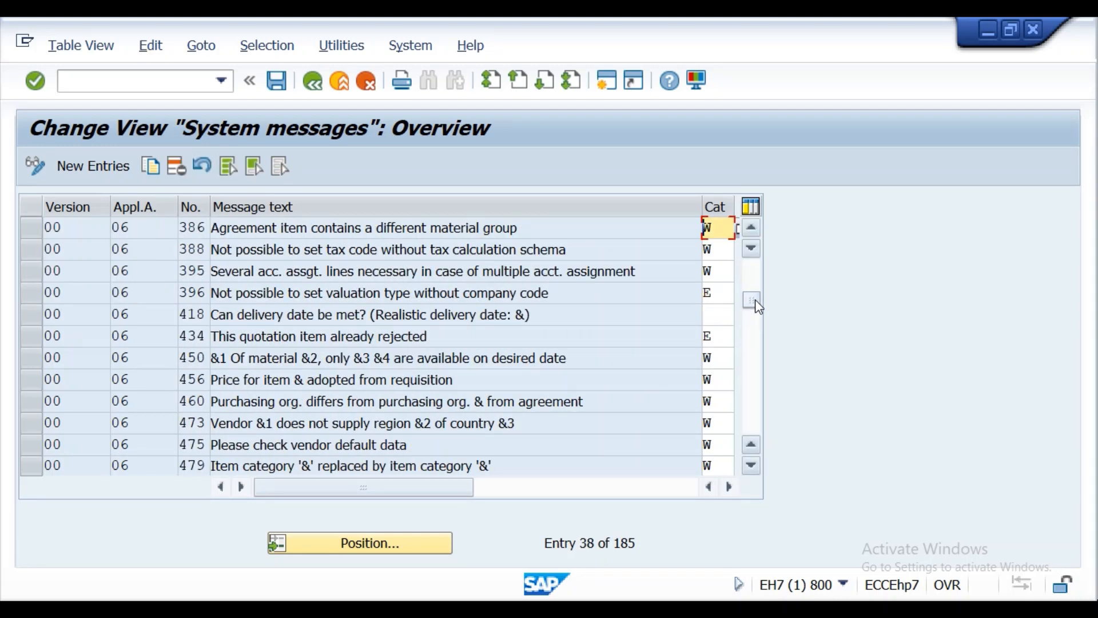
pyautogui.click(28, 336)
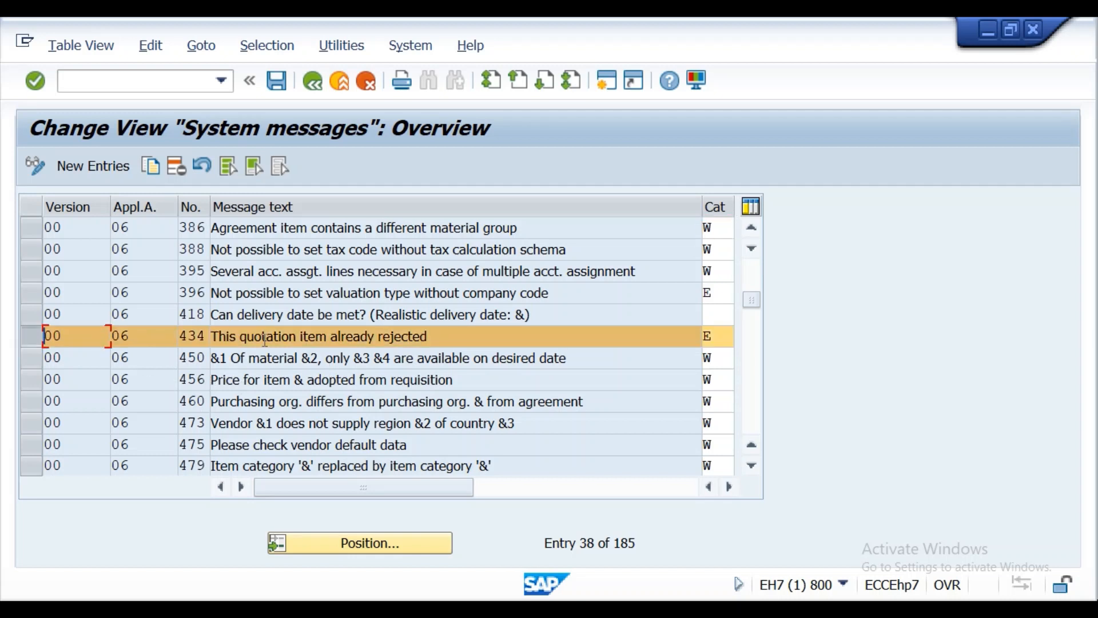
pyautogui.click(712, 335)
pyautogui.press('BackSpace')
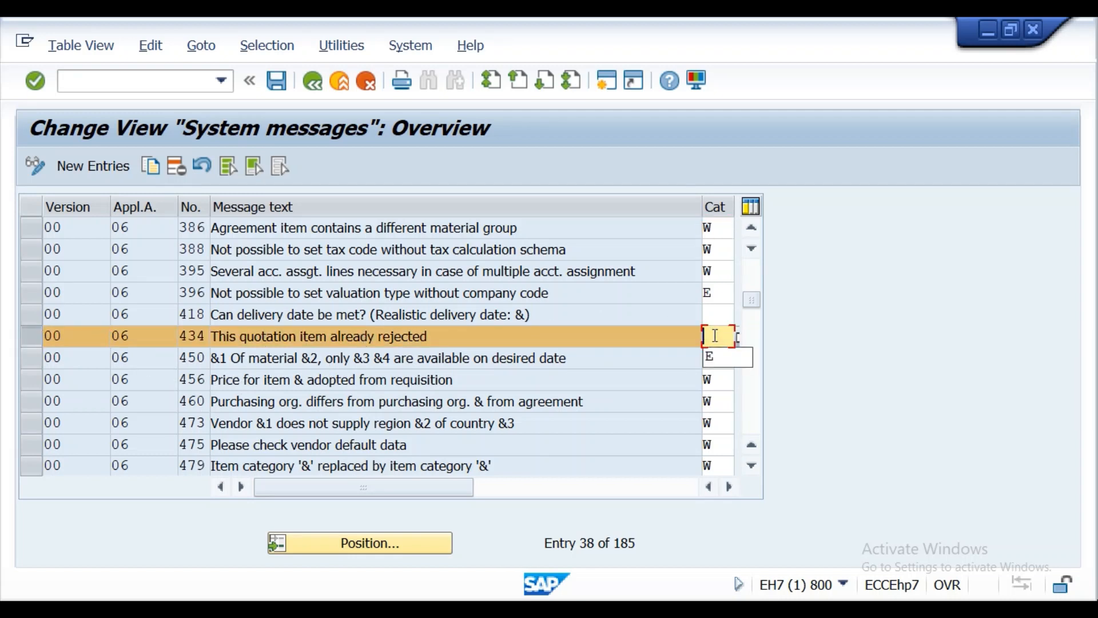
pyautogui.write('W')
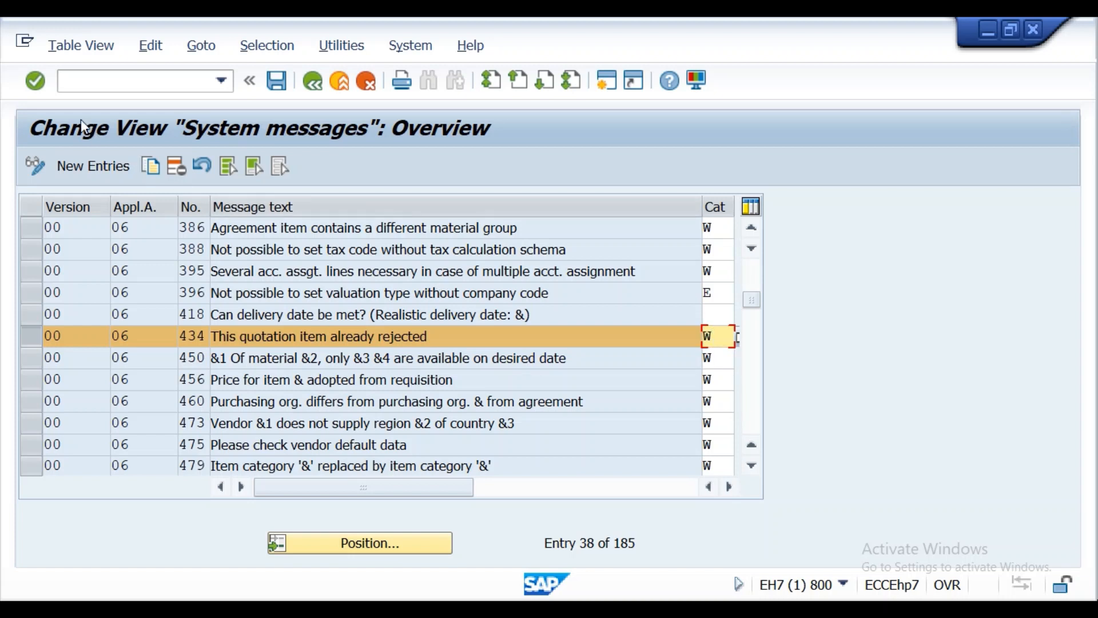
# Save the message 434 category change under the proposed customizing request and switch to the Create Purchase Order session
pyautogui.click(276, 81)
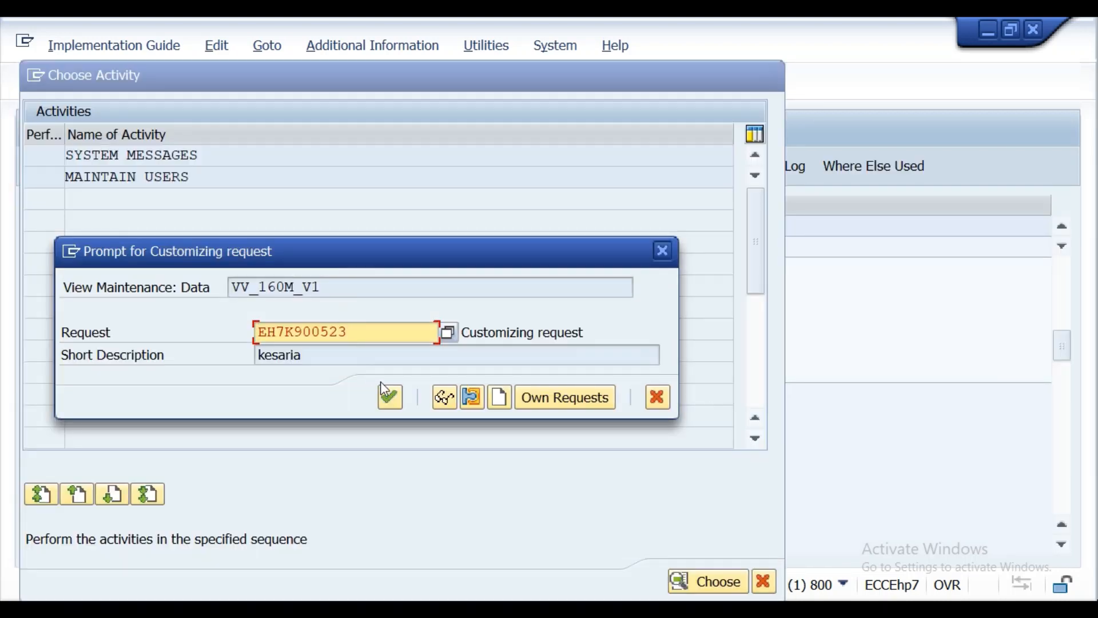
pyautogui.click(390, 394)
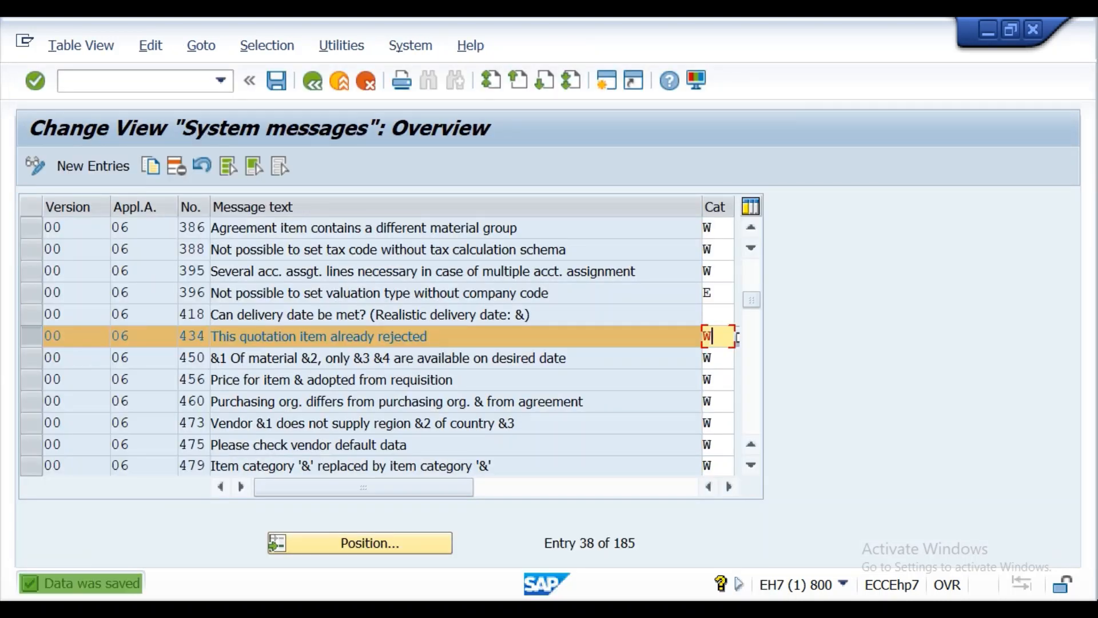
pyautogui.click(532, 609)
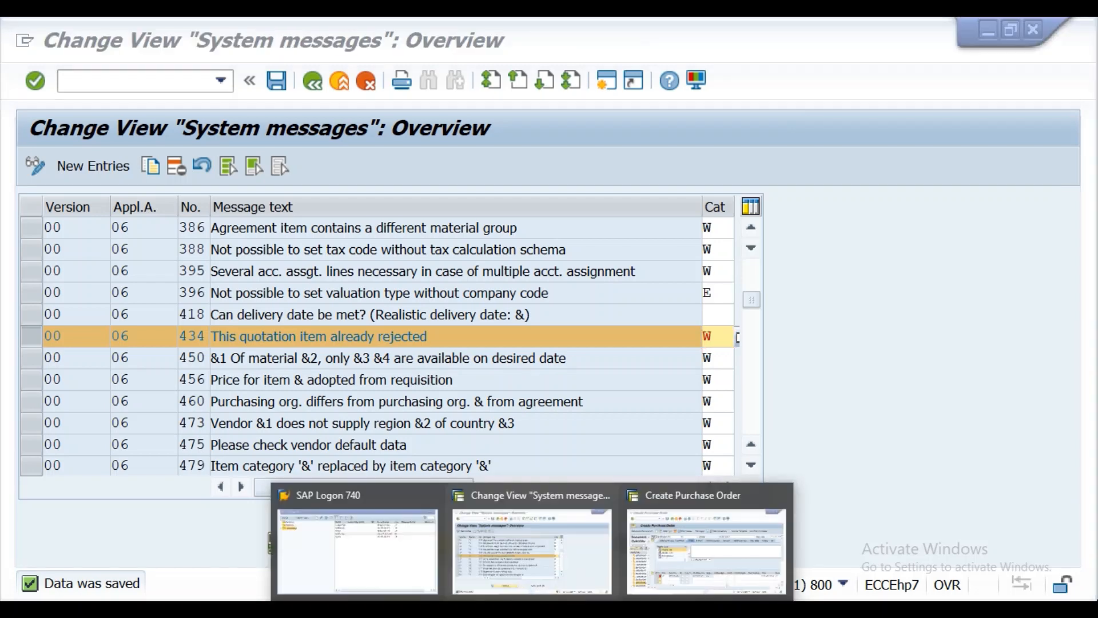
pyautogui.click(624, 558)
# Try to exit the purchase order with saving, and dismiss the faulty-document prompt
pyautogui.click(202, 86)
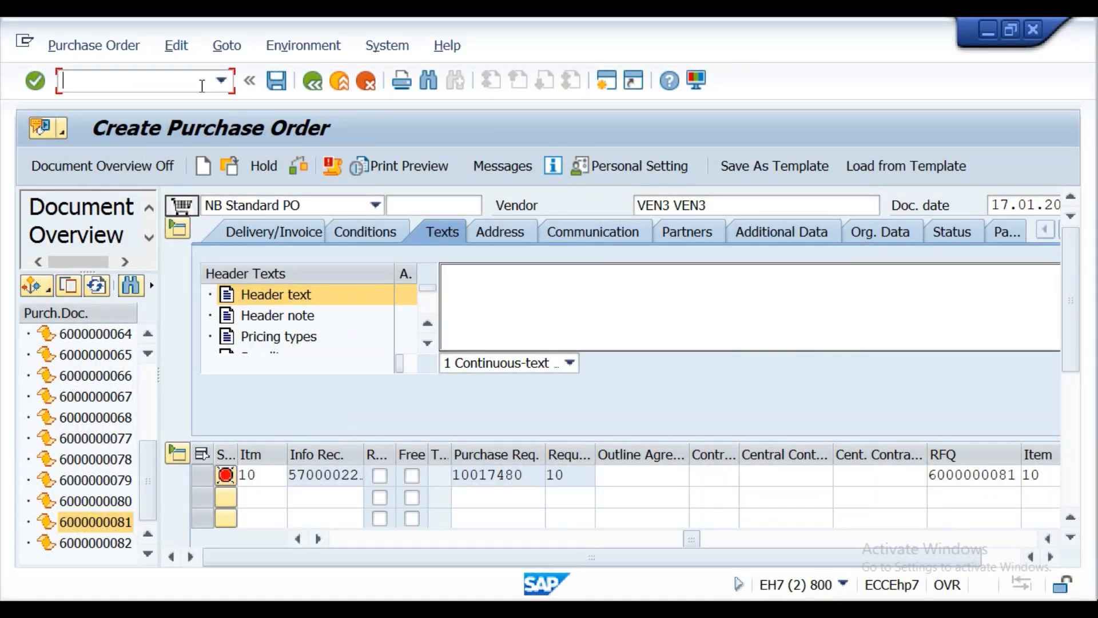
pyautogui.click(317, 84)
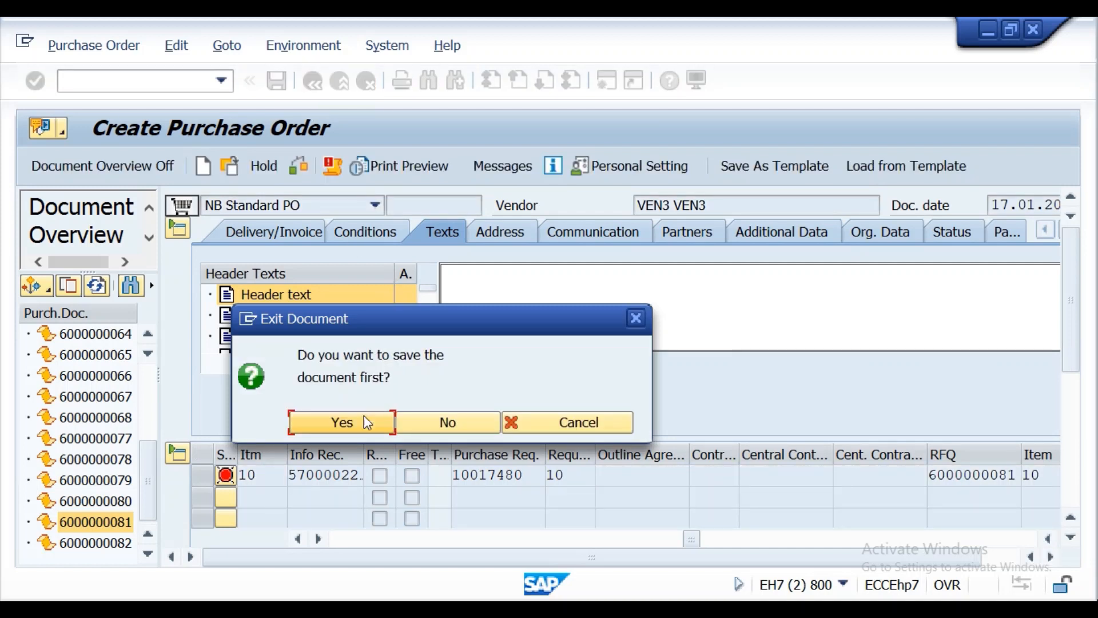
pyautogui.click(362, 417)
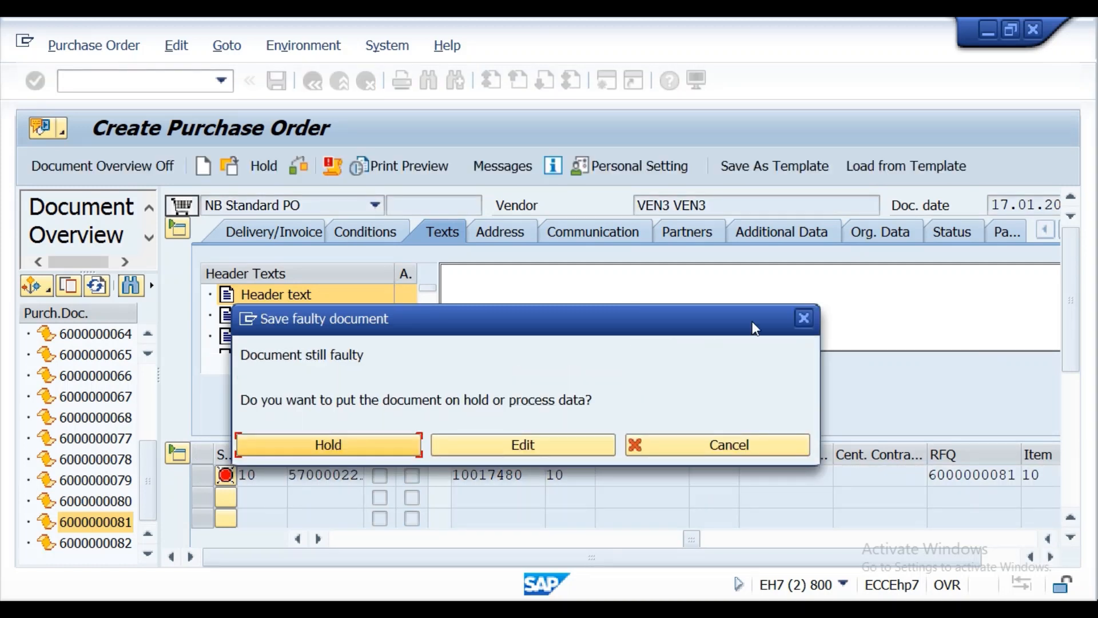
pyautogui.click(804, 318)
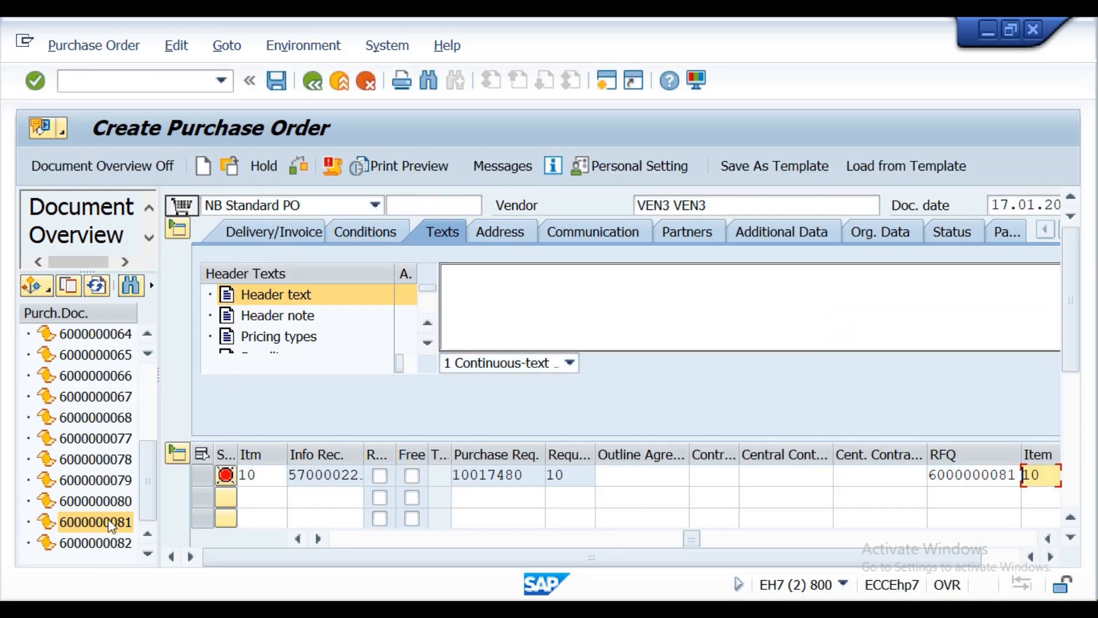
# Delete item 10 from the purchase order's item overview
pyautogui.click(209, 476)
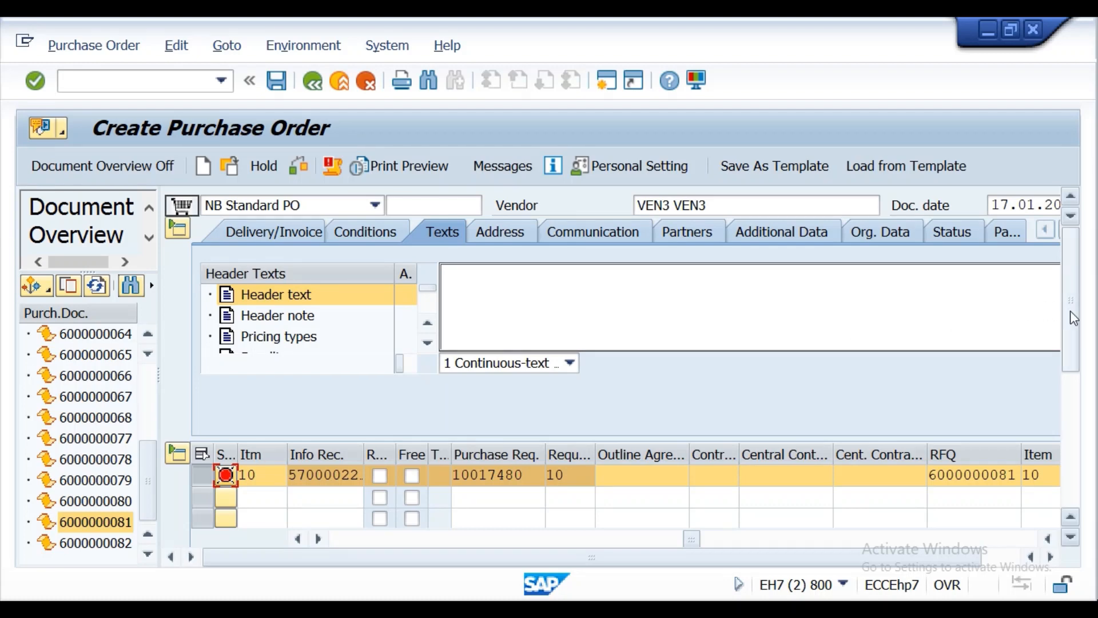
pyautogui.moveTo(1070, 312); pyautogui.dragTo(1076, 385)
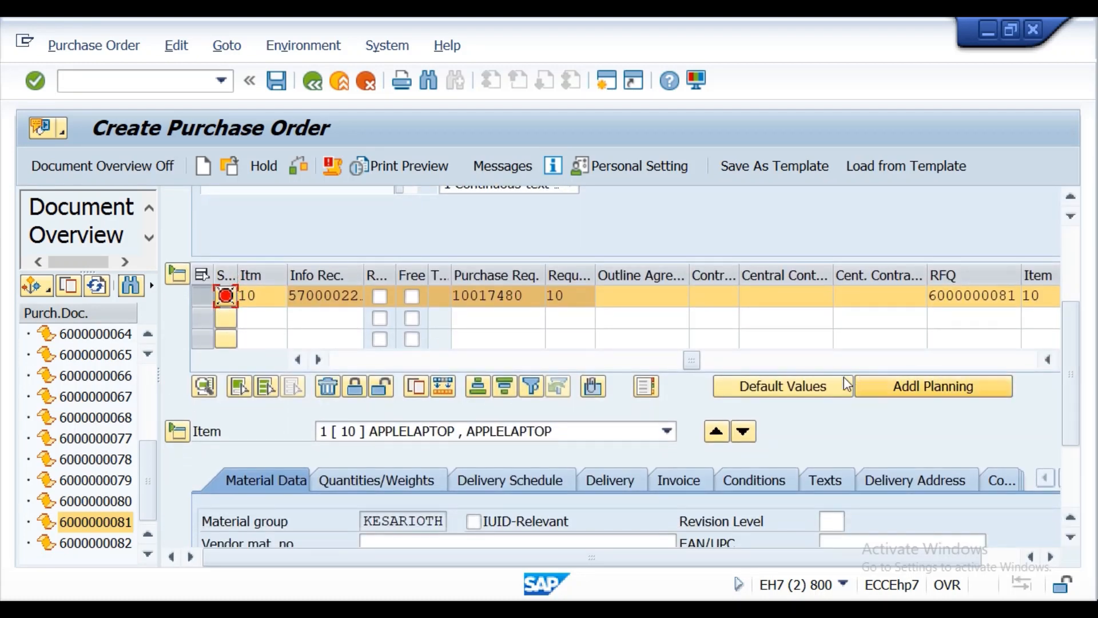
pyautogui.click(414, 384)
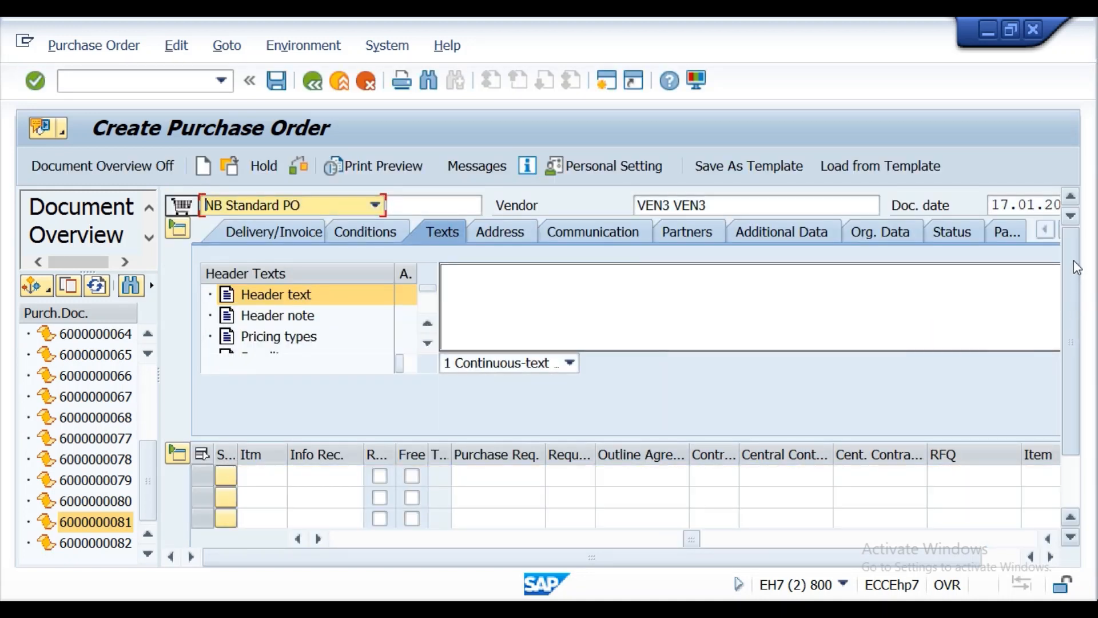
# Clear the vendor in the purchase order header
pyautogui.click(775, 208)
pyautogui.press('BackSpace')
pyautogui.press('BackSpace')
pyautogui.press('BackSpace')
pyautogui.press('BackSpace')
pyautogui.press('BackSpace')
pyautogui.press('BackSpace')
pyautogui.press('BackSpace')
pyautogui.press('BackSpace')
pyautogui.press('BackSpace')
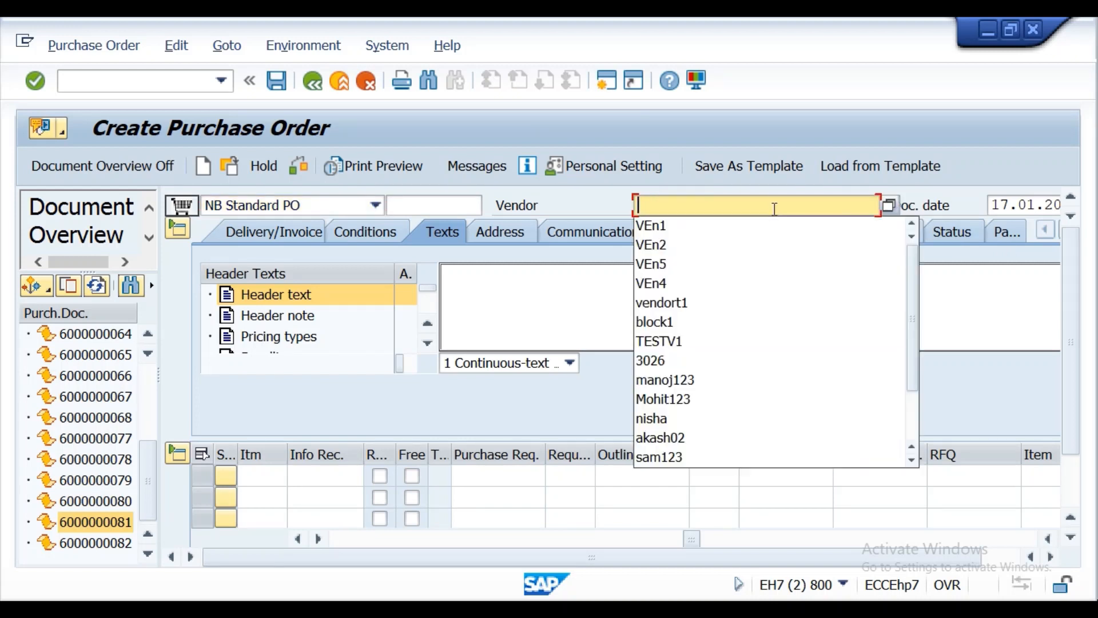
pyautogui.click(108, 523)
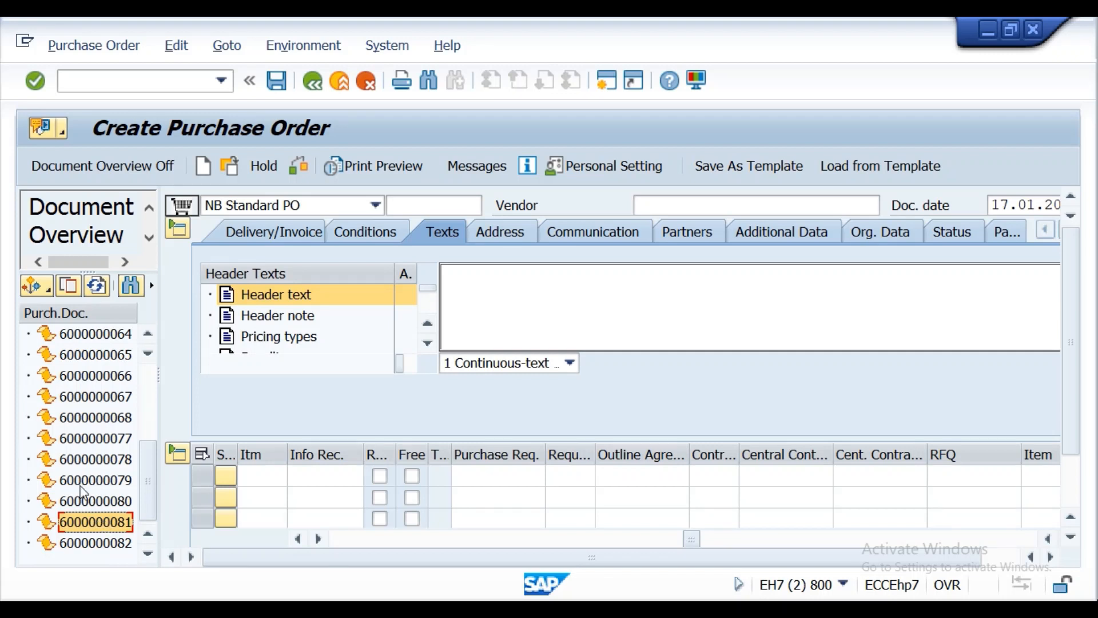
pyautogui.click(70, 286)
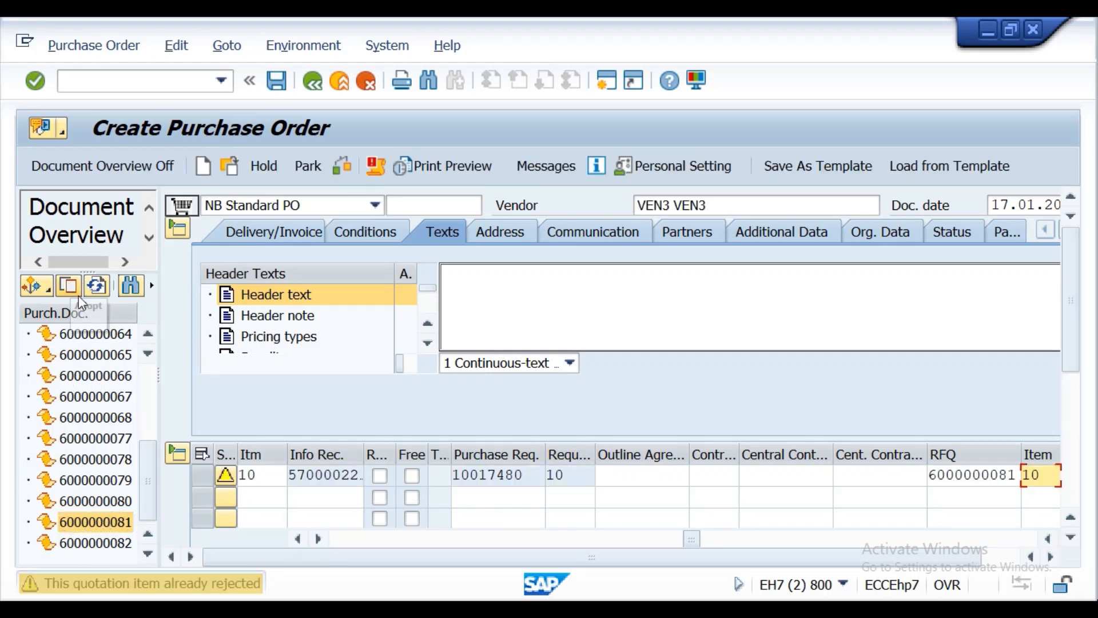
pyautogui.click(123, 583)
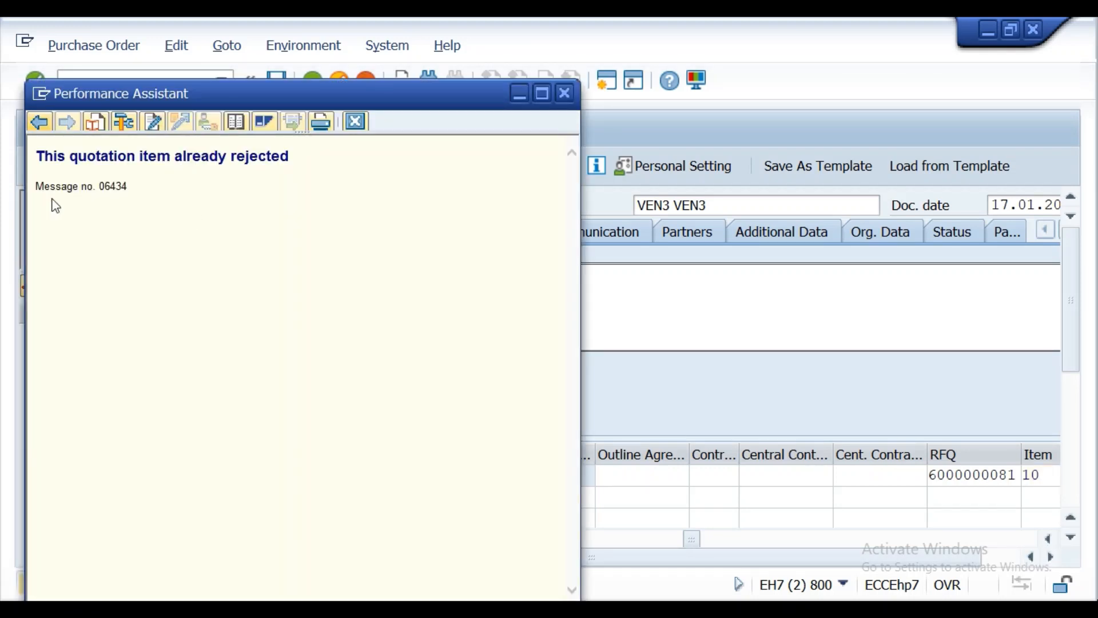
pyautogui.click(568, 93)
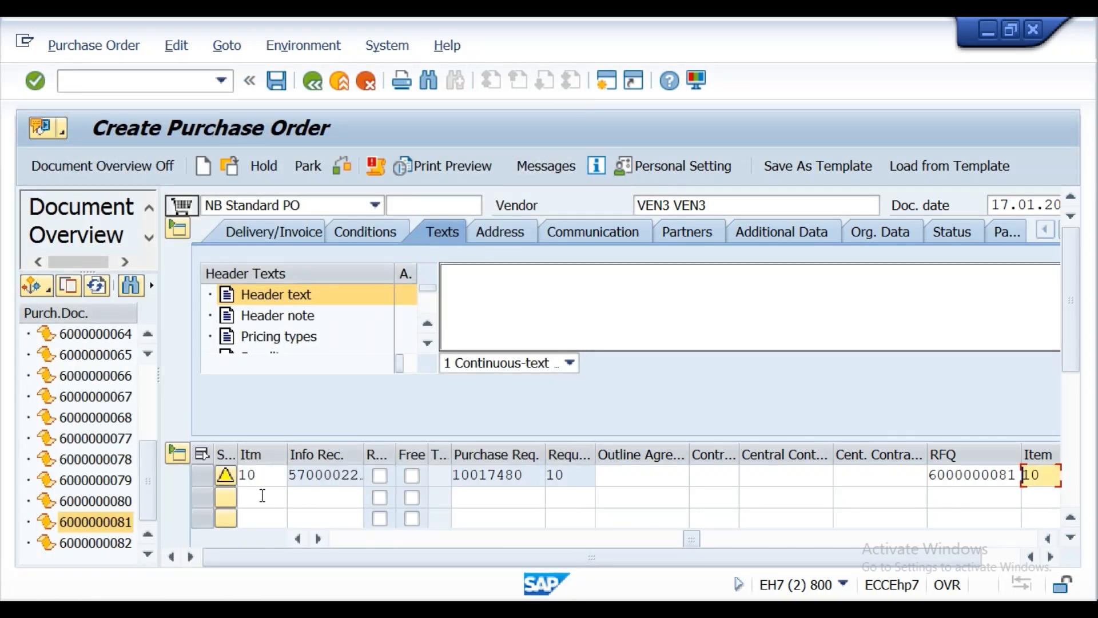
# Save the purchase order, and view and close the details of the resulting status message
pyautogui.click(276, 89)
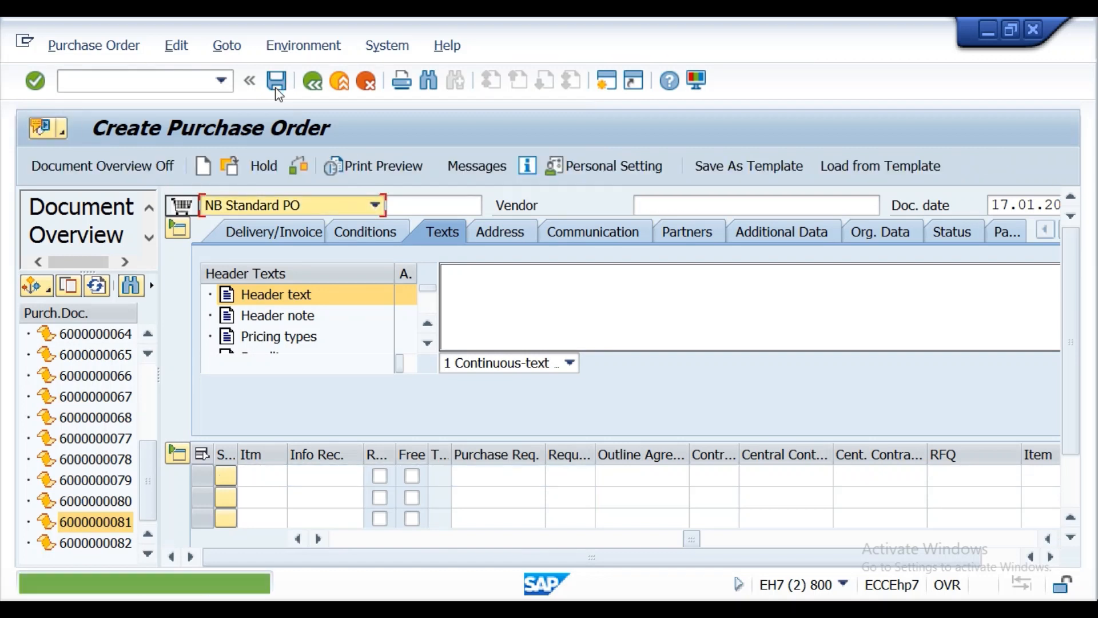
pyautogui.doubleClick(240, 587)
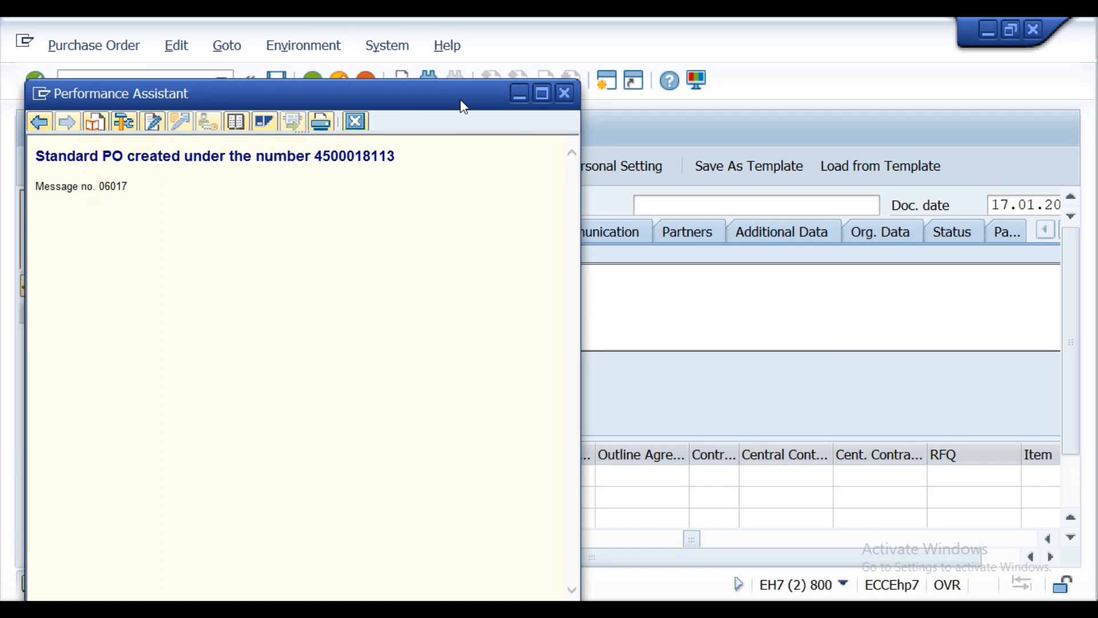
pyautogui.click(565, 93)
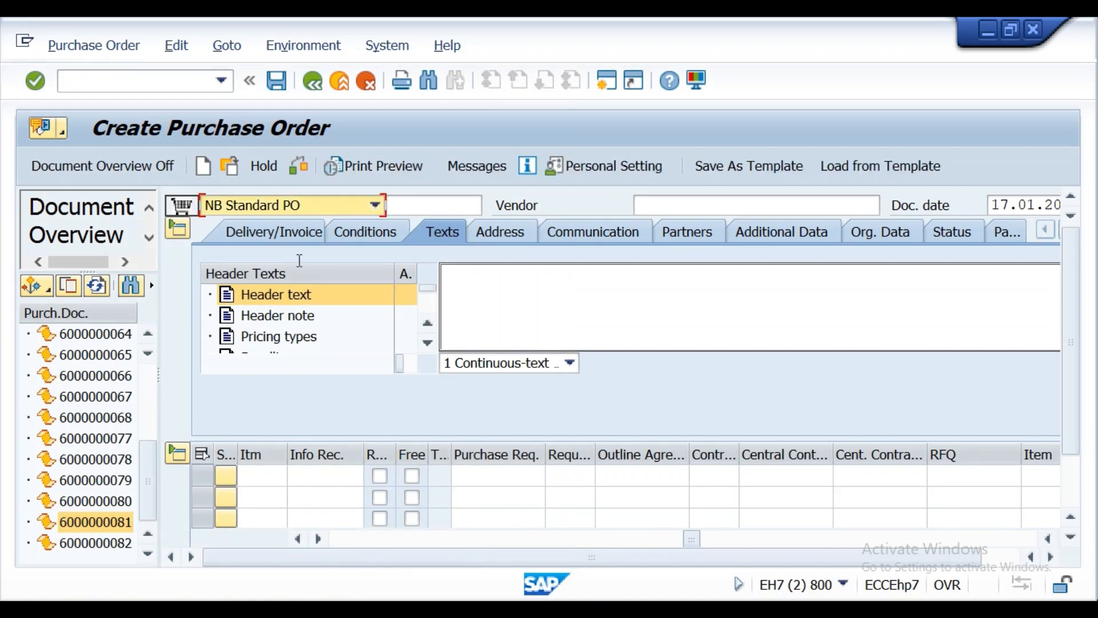
# Leave purchase order creation and start transaction SPRO with /NSPRO
pyautogui.click(87, 81)
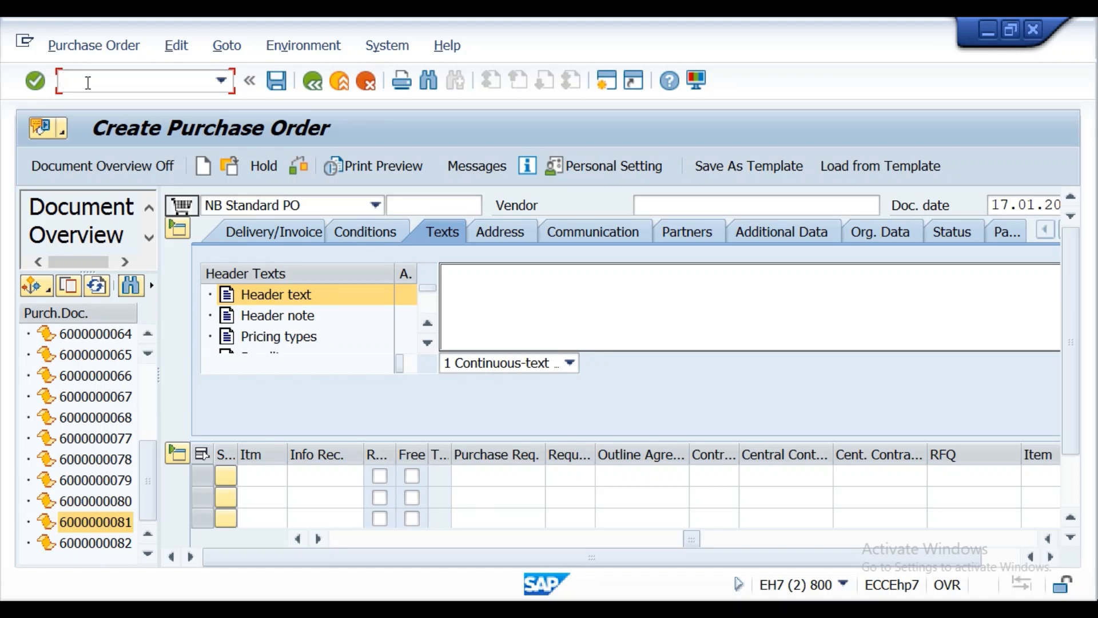
pyautogui.write('SPRO')
pyautogui.press('Return')
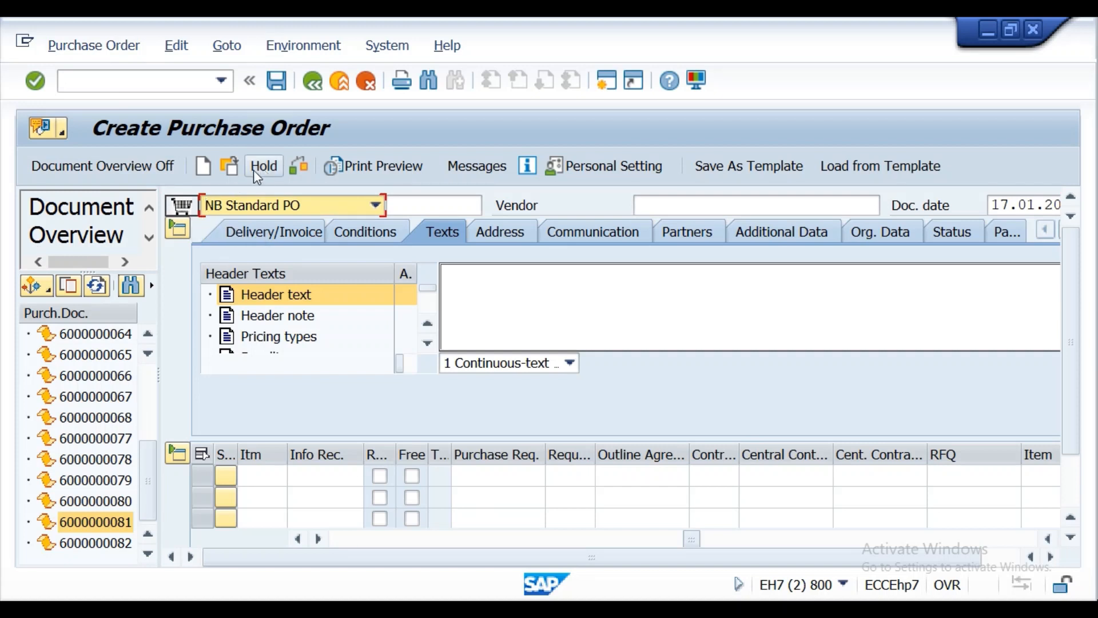
pyautogui.click(150, 82)
pyautogui.write('/NSPRO')
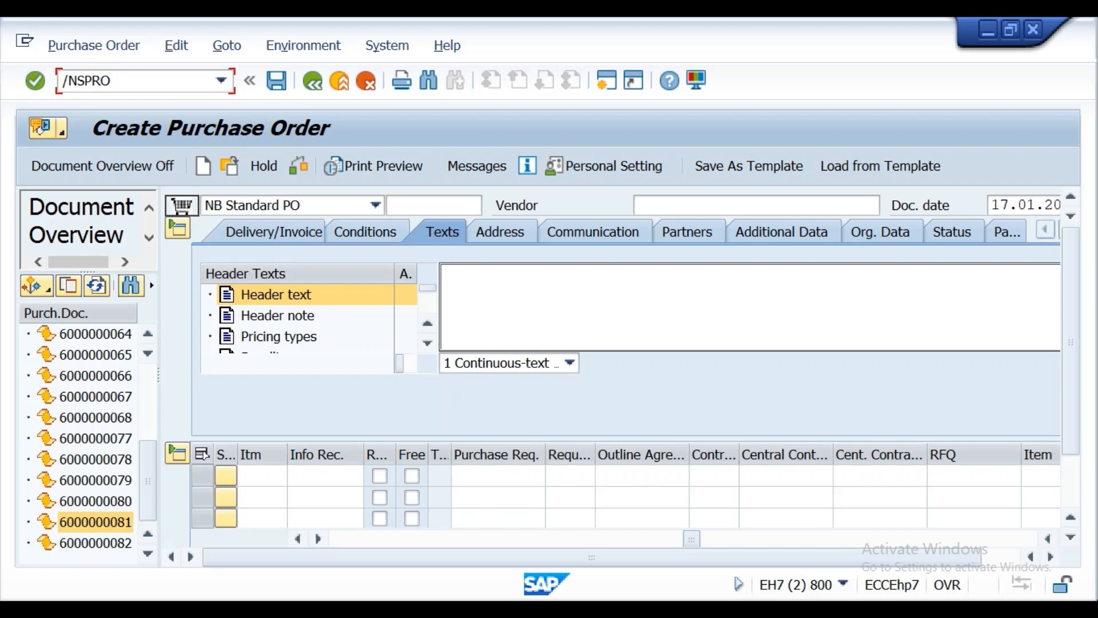
pyautogui.press('Return')
pyautogui.click(123, 82)
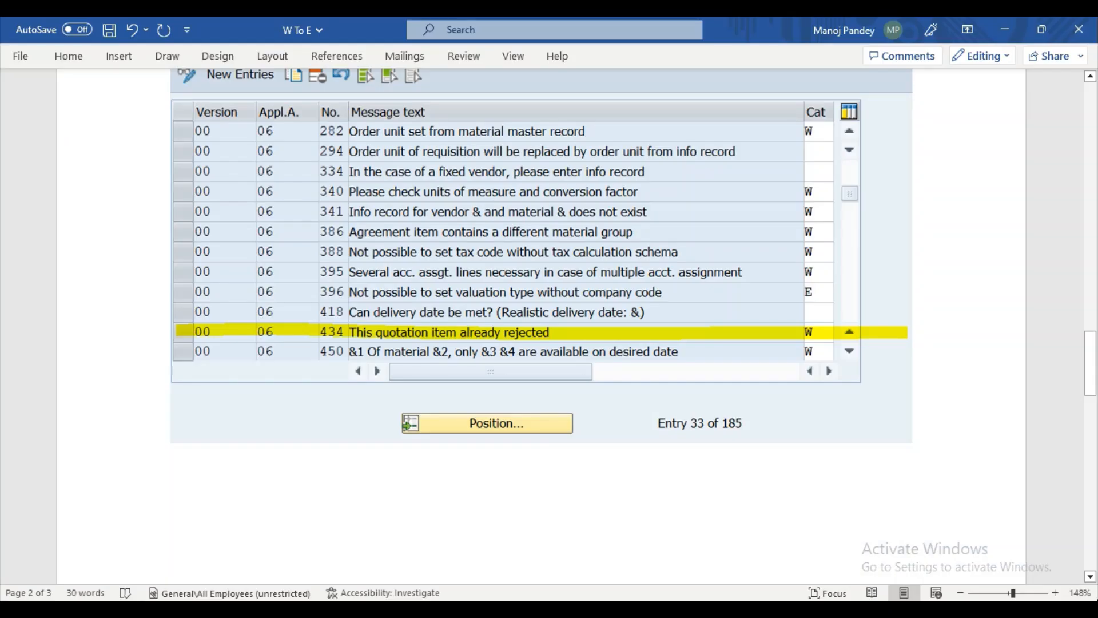
# In the W To E document in Word, append "– 350-400" to the "Dedicated server" line on page 3
pyautogui.moveTo(1096, 357); pyautogui.dragTo(1094, 458)
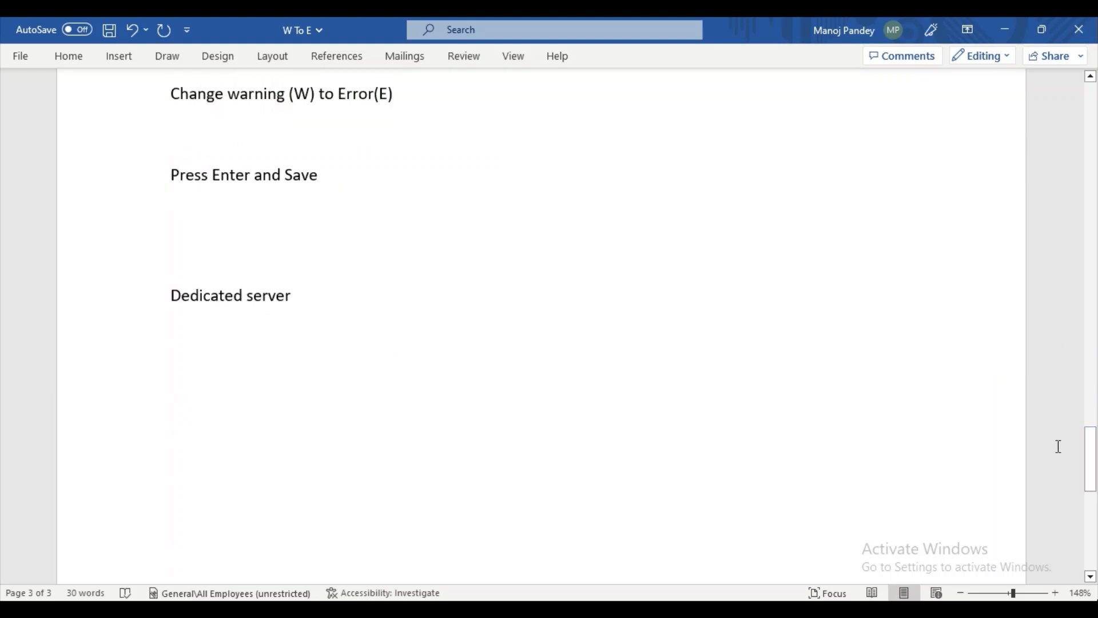
pyautogui.moveTo(1091, 468); pyautogui.dragTo(1090, 451)
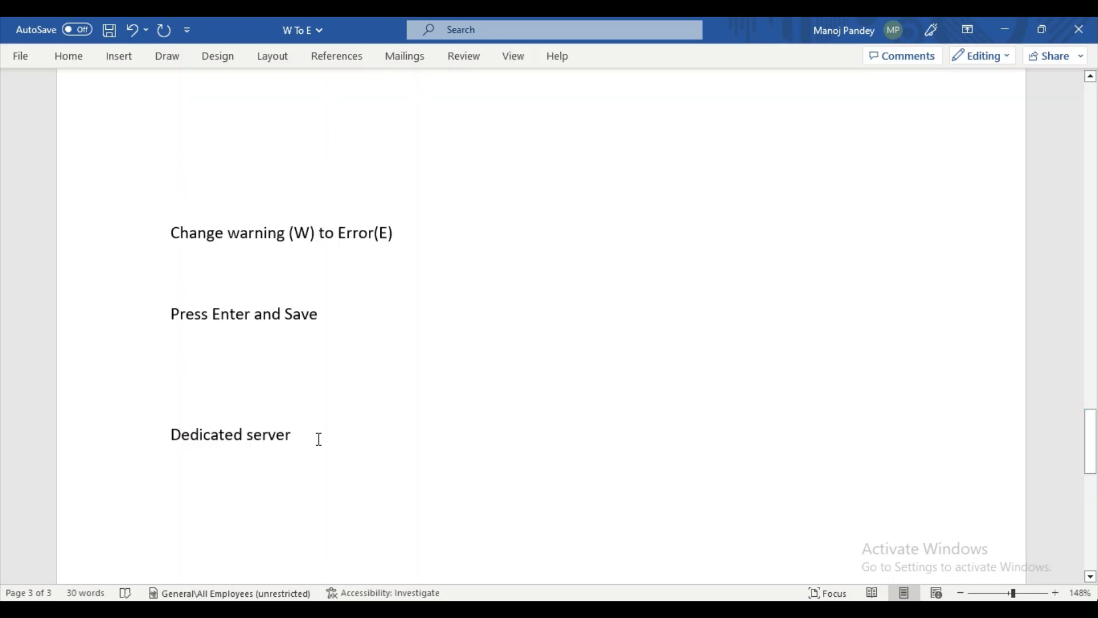
pyautogui.moveTo(308, 433); pyautogui.dragTo(149, 427)
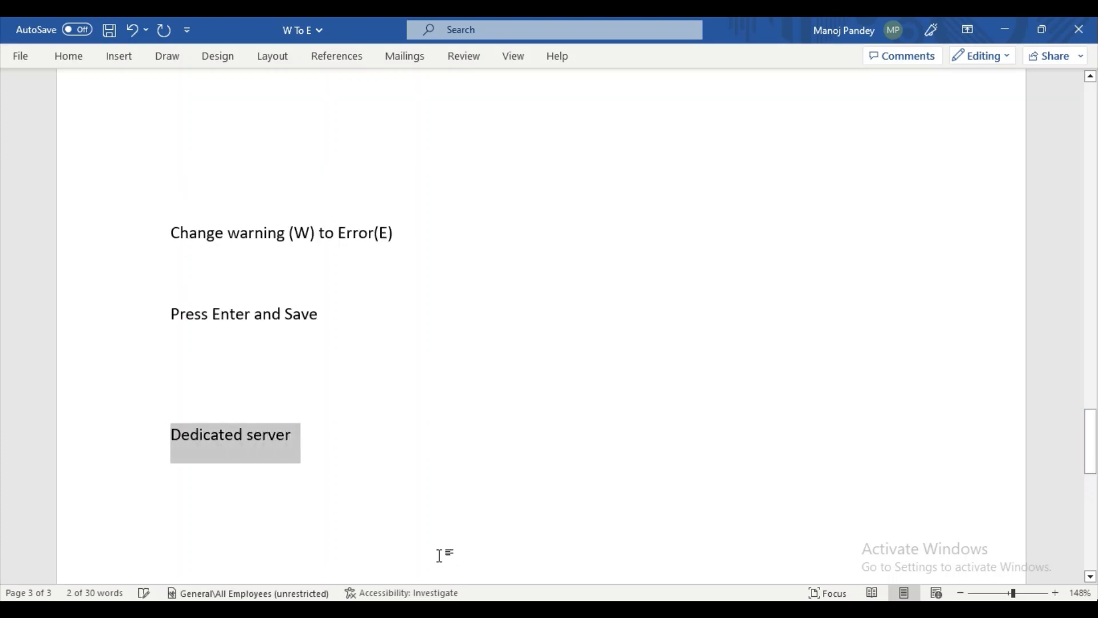
pyautogui.click(315, 437)
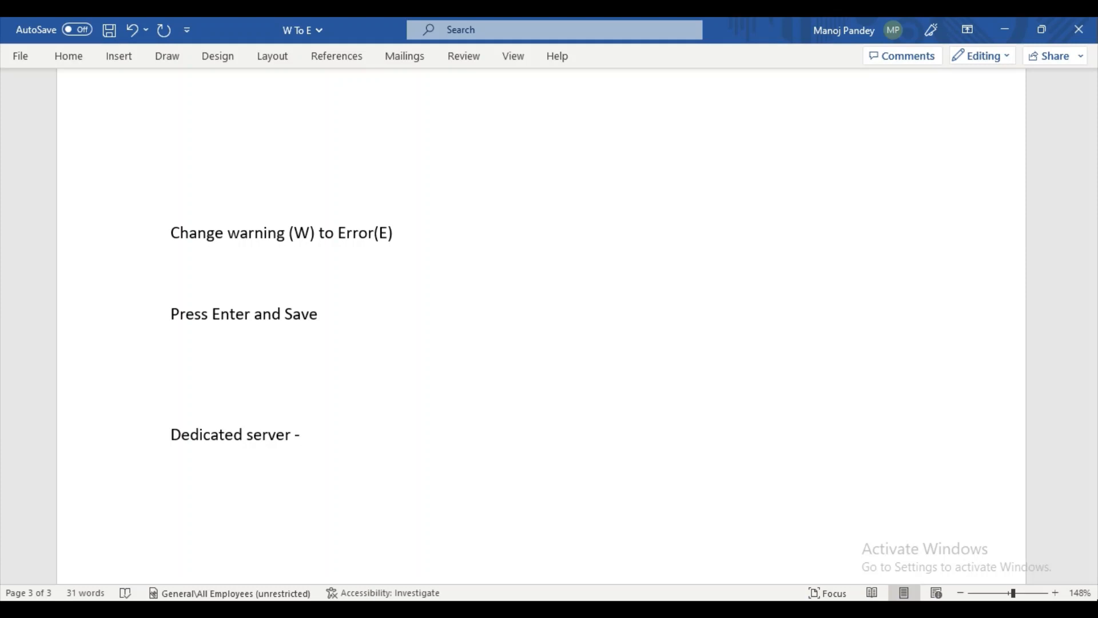
pyautogui.write('350-400')
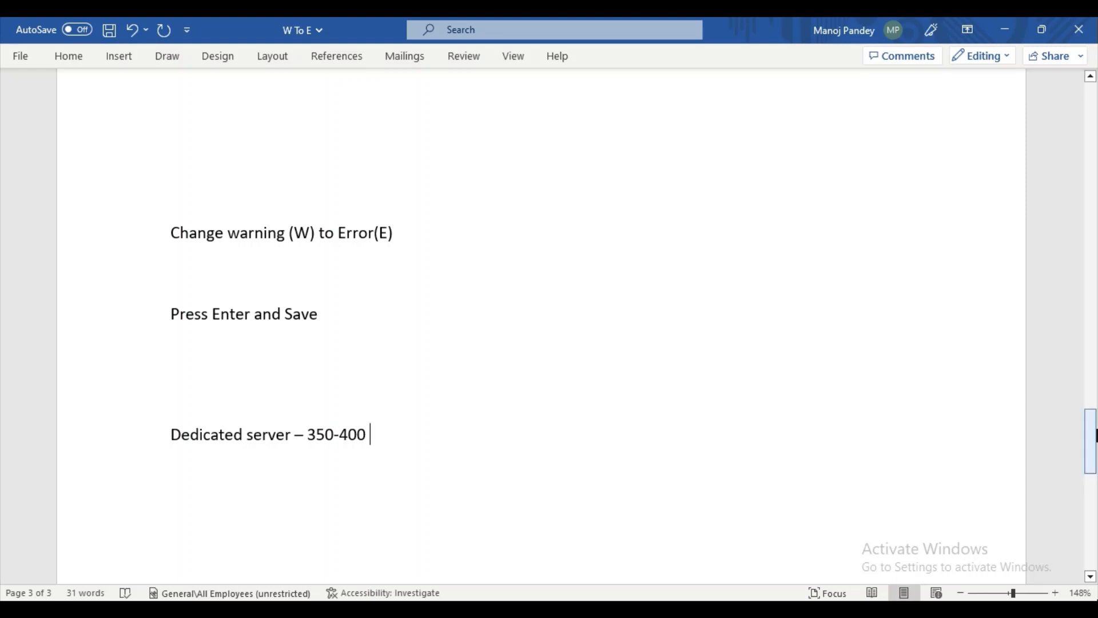
# Review the system message notes, and turn on AutoSave by uploading the document to the OneDrive - wipro account
pyautogui.moveTo(1095, 435); pyautogui.dragTo(1095, 335)
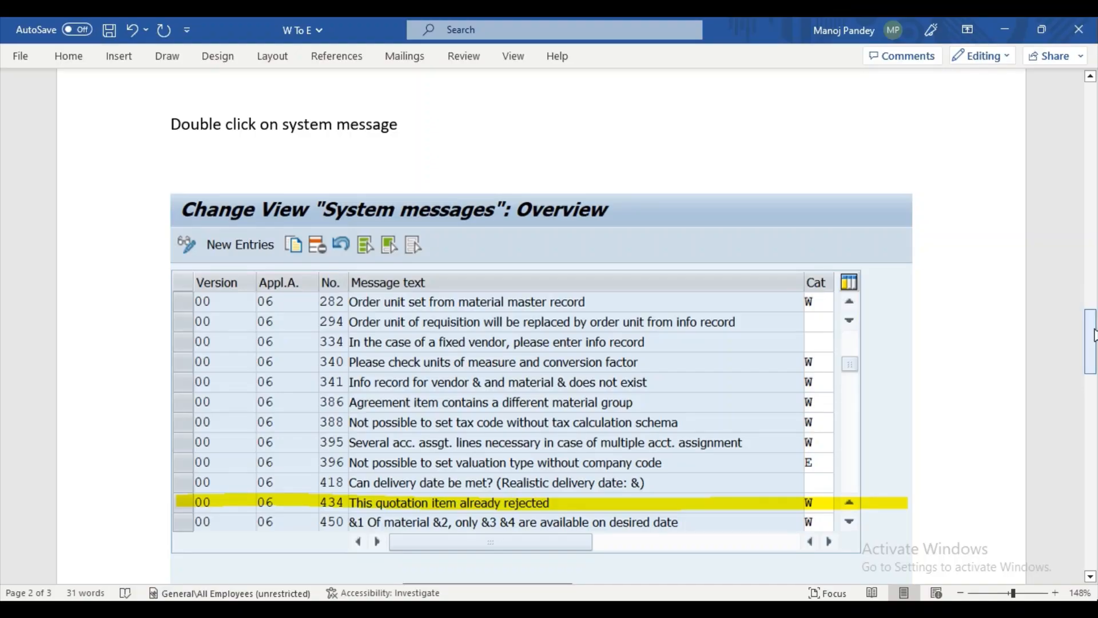
pyautogui.moveTo(1094, 335); pyautogui.dragTo(1094, 459)
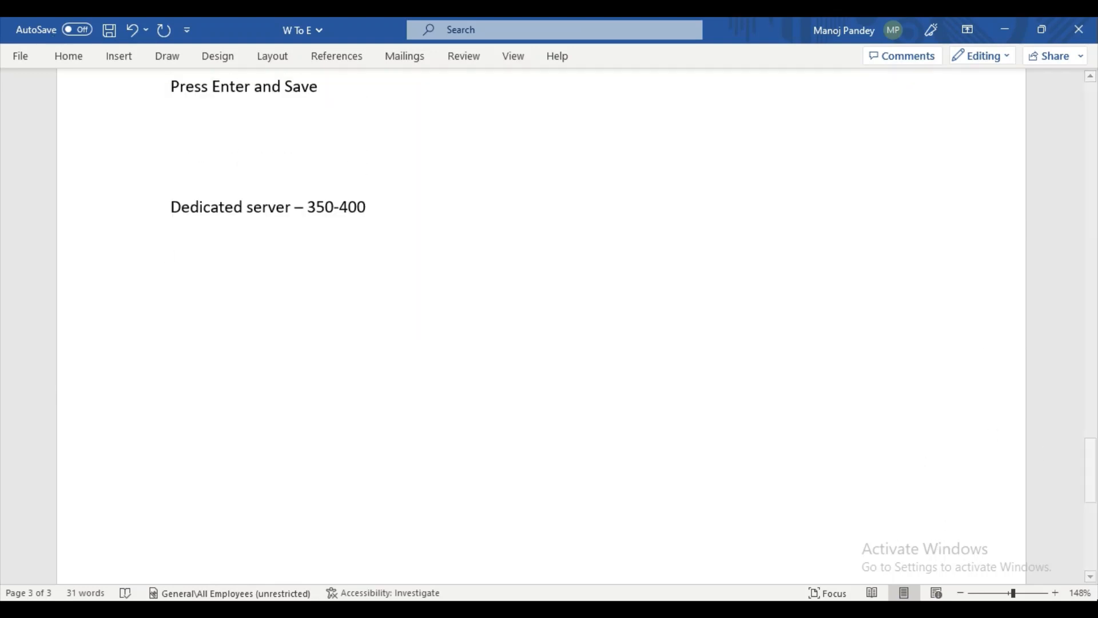
pyautogui.click(86, 32)
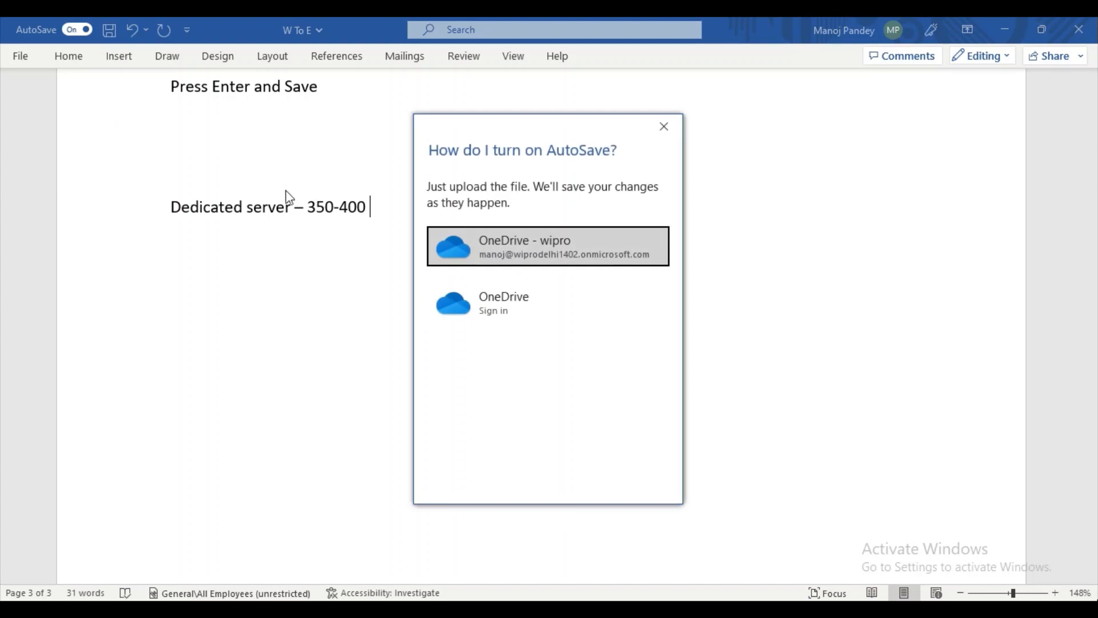
pyautogui.click(488, 246)
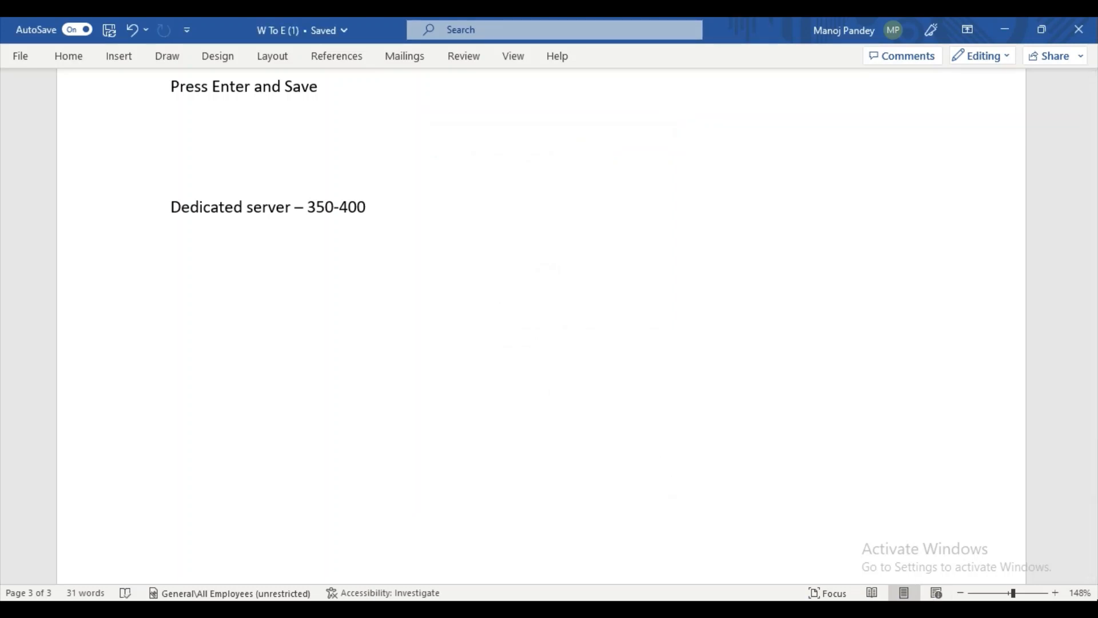
pyautogui.click(974, 613)
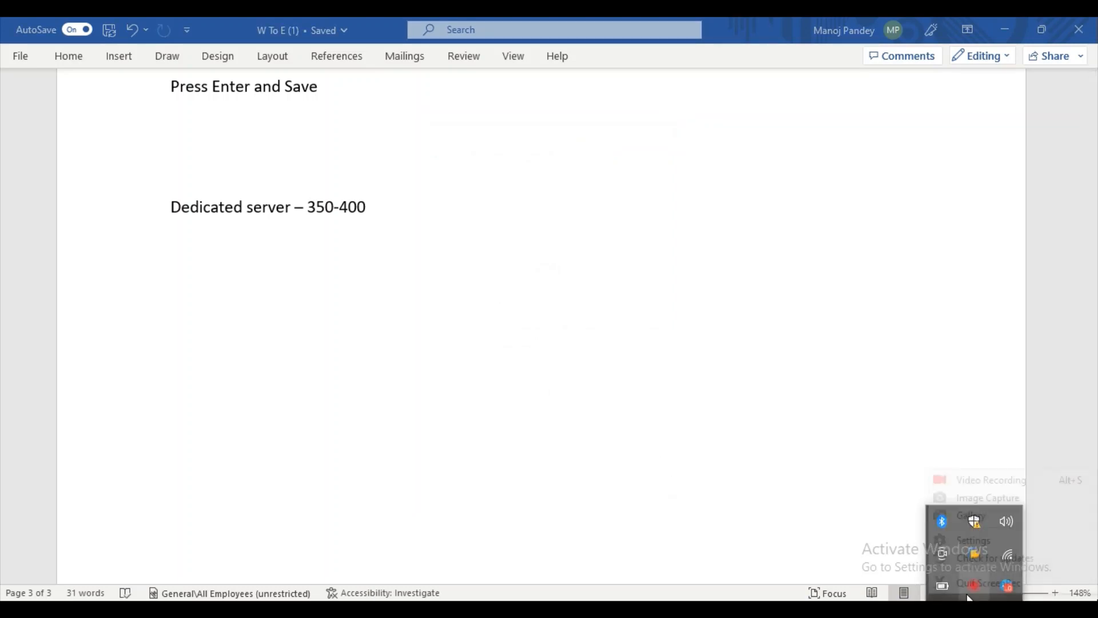